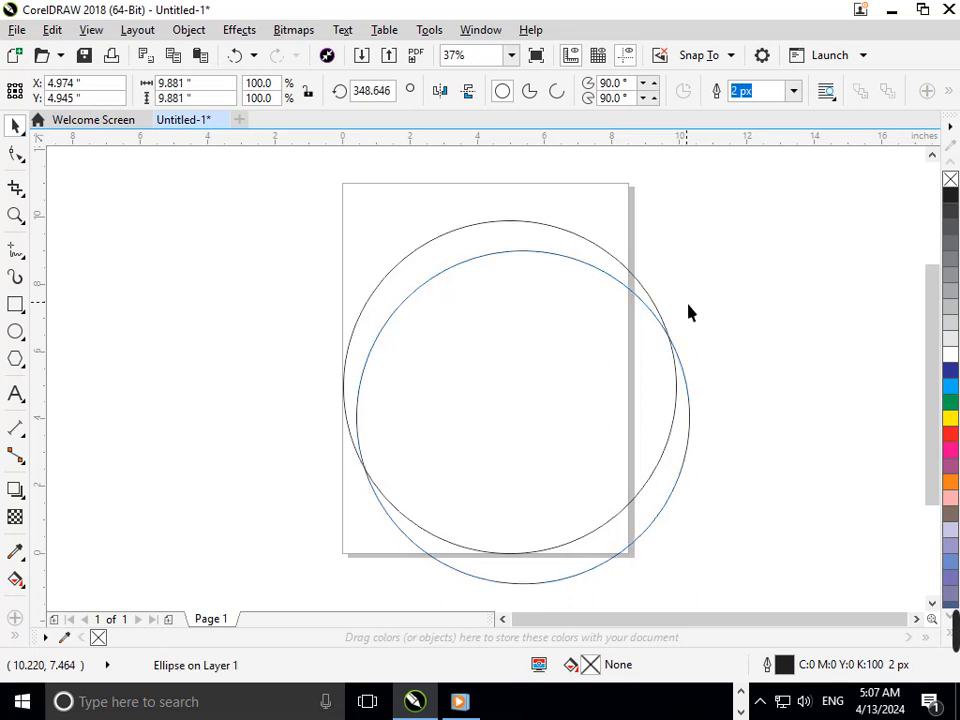
- Make two clockwise-rotated copies of the circle, about 6.8° apart, around the pivot on its lower-left edge
key("ctrl+z")
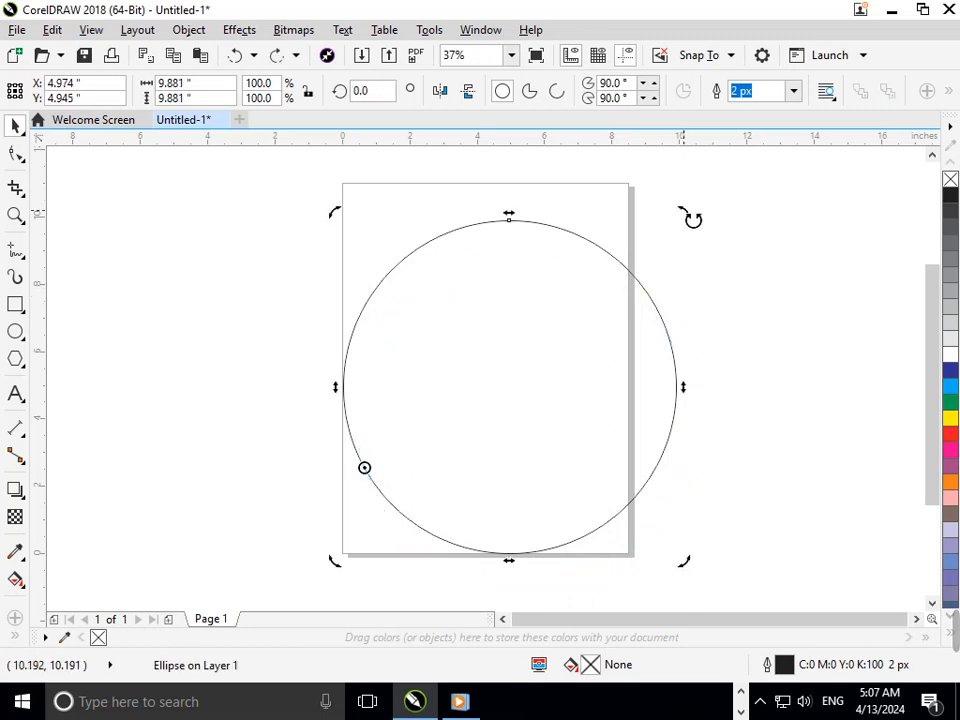
left_click_drag(688, 215, 694, 279)
key("ctrl+z")
key("ctrl+r")
key("ctrl+r")
key("ctrl+r")
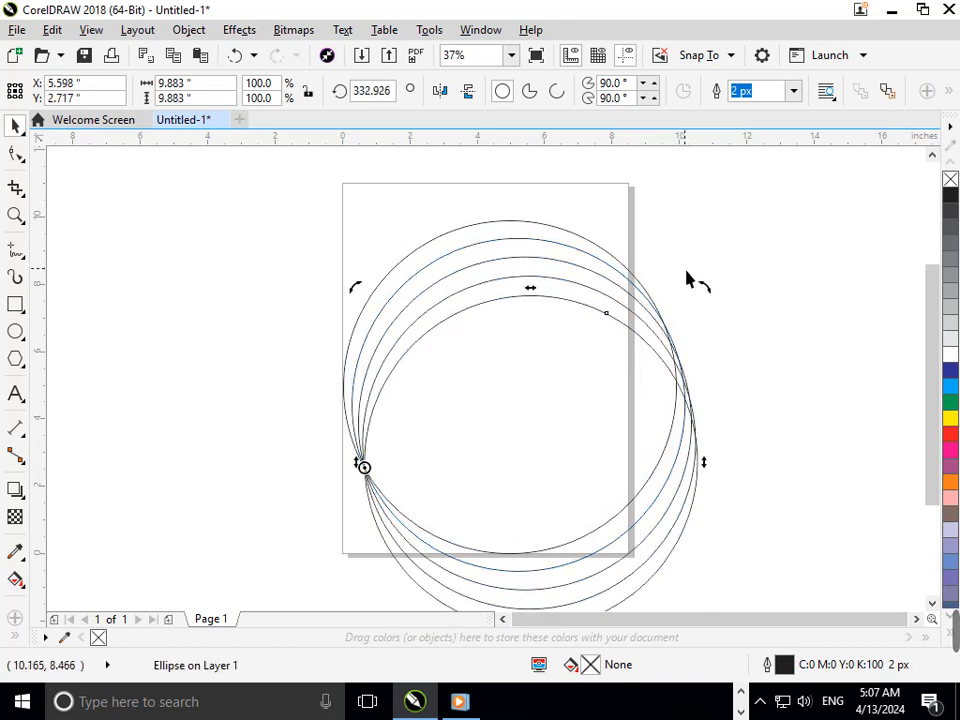
key("ctrl+z")
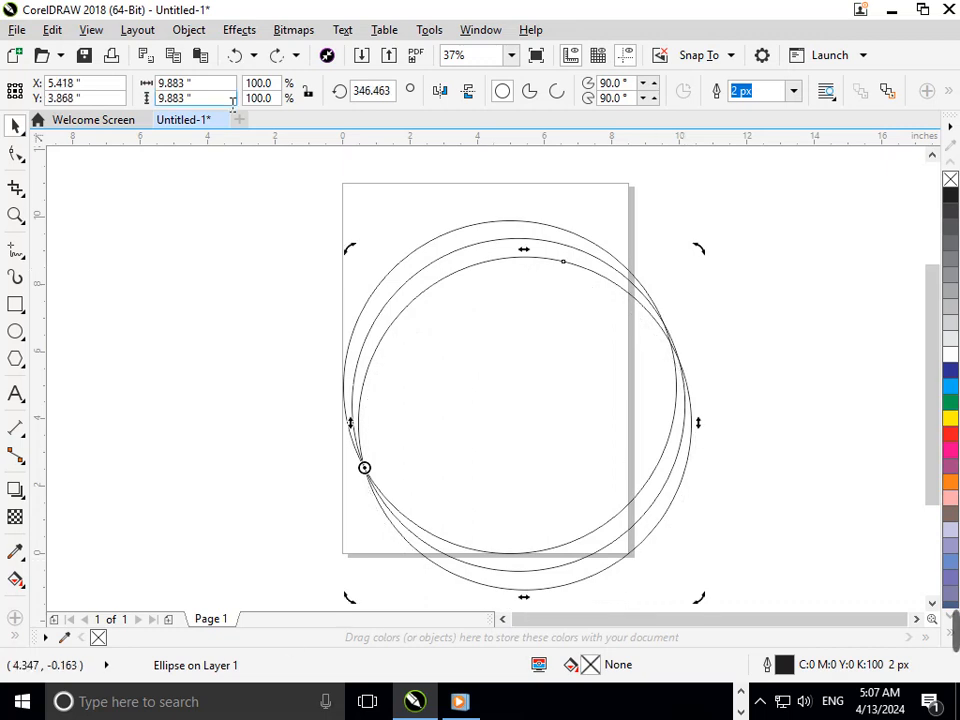
- Remove the lower arcs of the two rotated circles and their tips beyond the original circle's right edge using Virtual Segment Delete
left_click(21, 195)
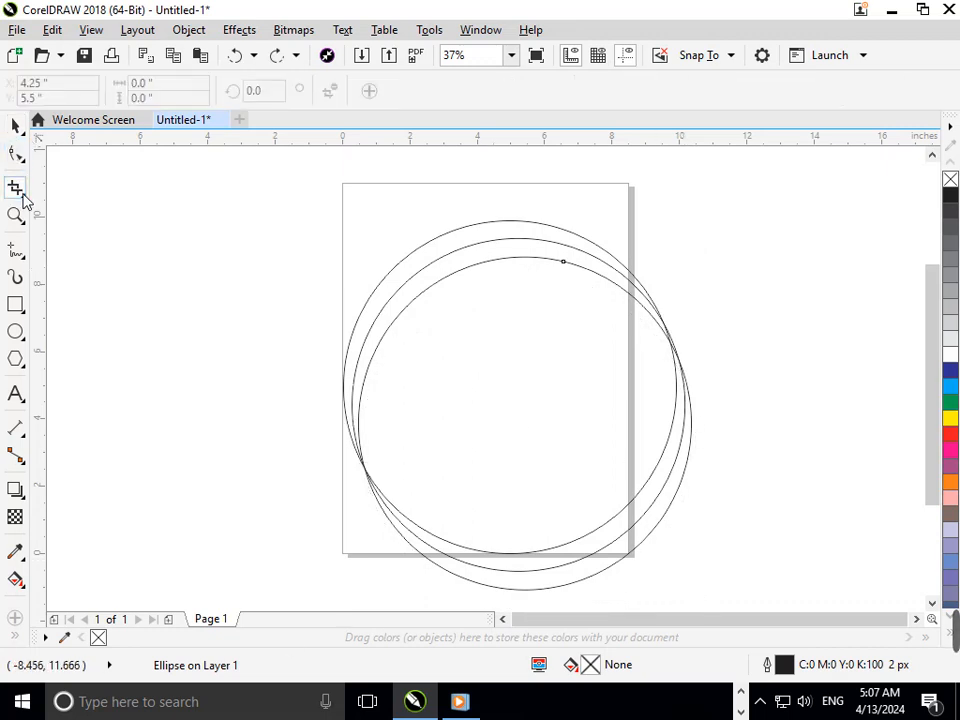
left_click(26, 199)
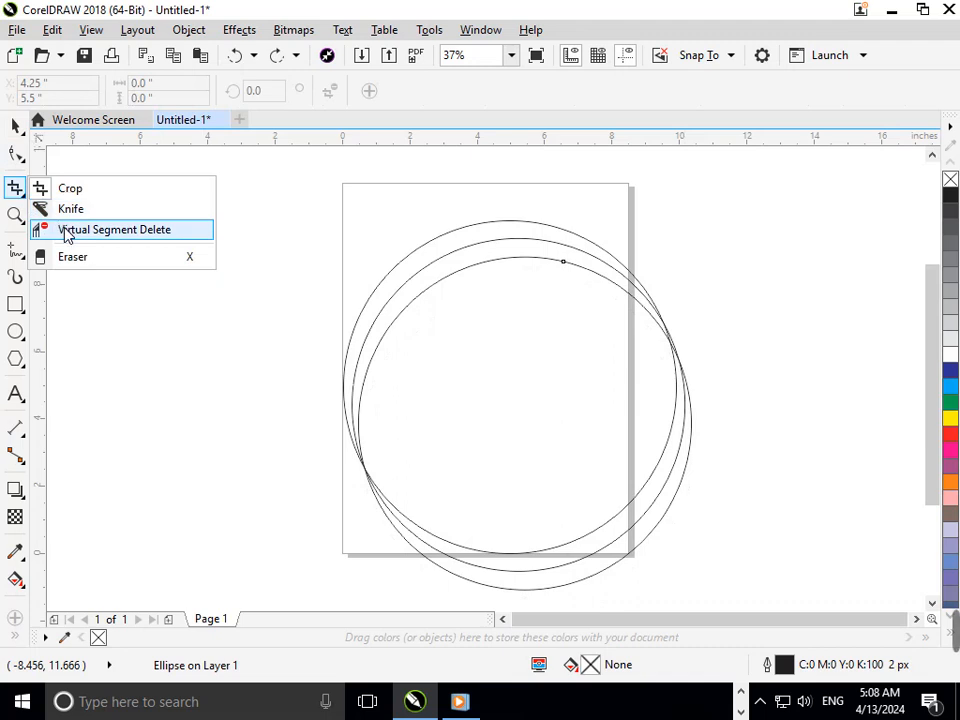
left_click(64, 230)
scroll(610, 557, "down", 1)
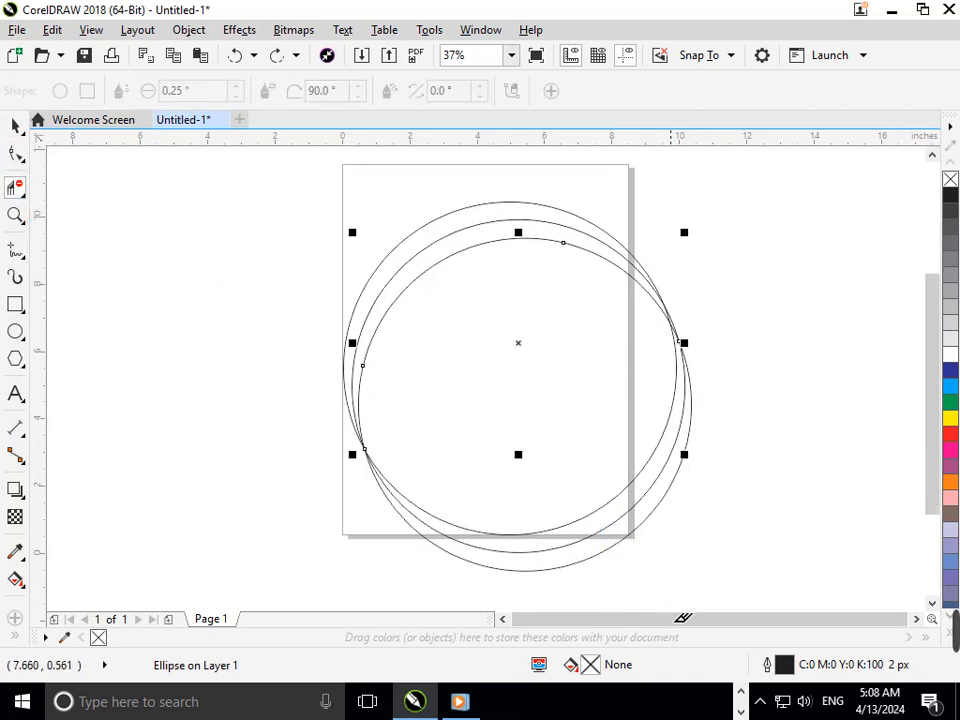
left_click_drag(610, 557, 619, 521)
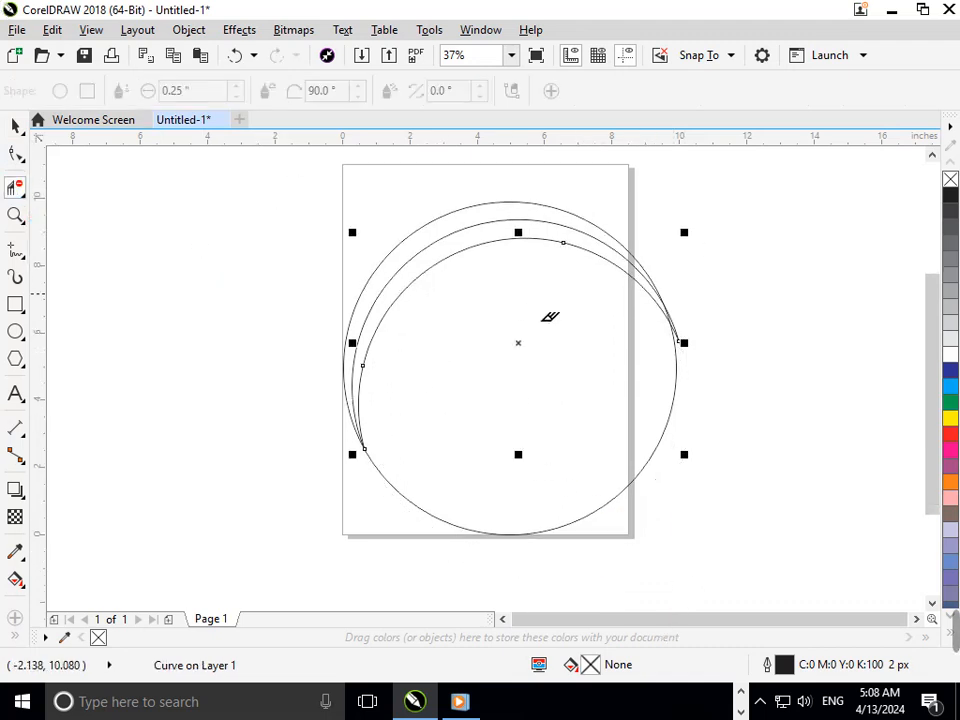
scroll(669, 309, "up", 3)
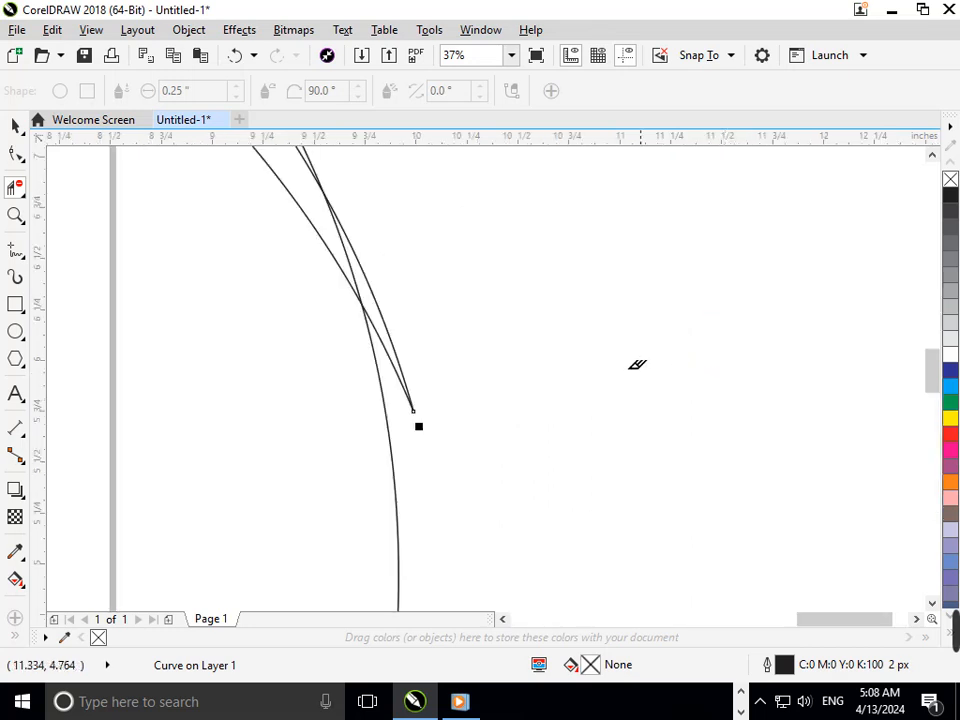
left_click(406, 398)
scroll(389, 376, "down", 5)
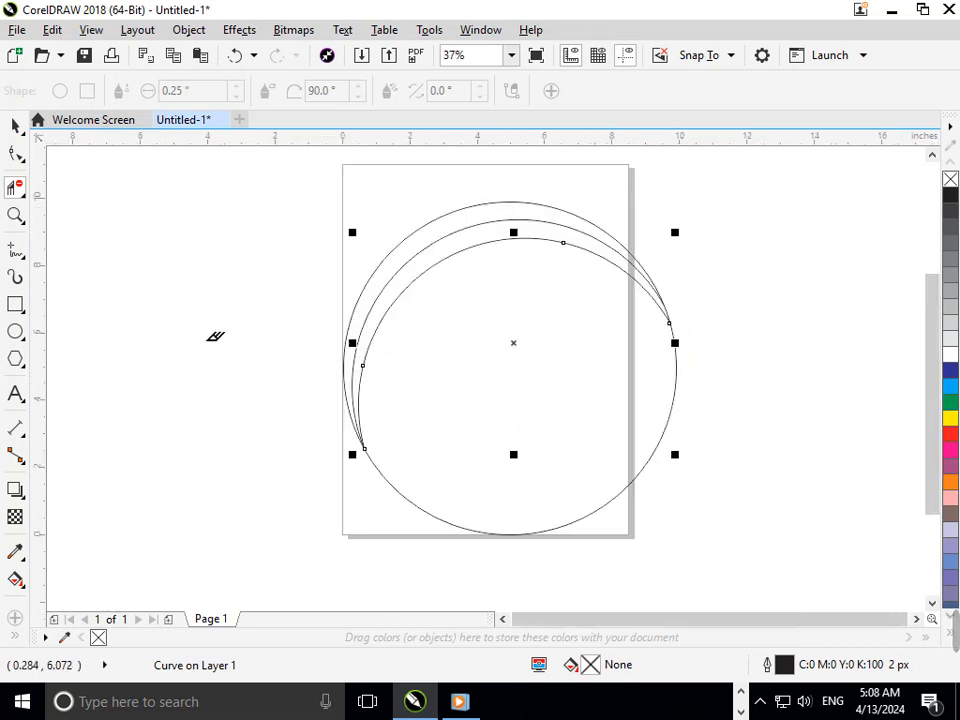
- Smart-fill the inner and outer crescents between the arcs with blue-grey C40 M20 Y0 K40 and a 2 px outline
left_click(14, 127)
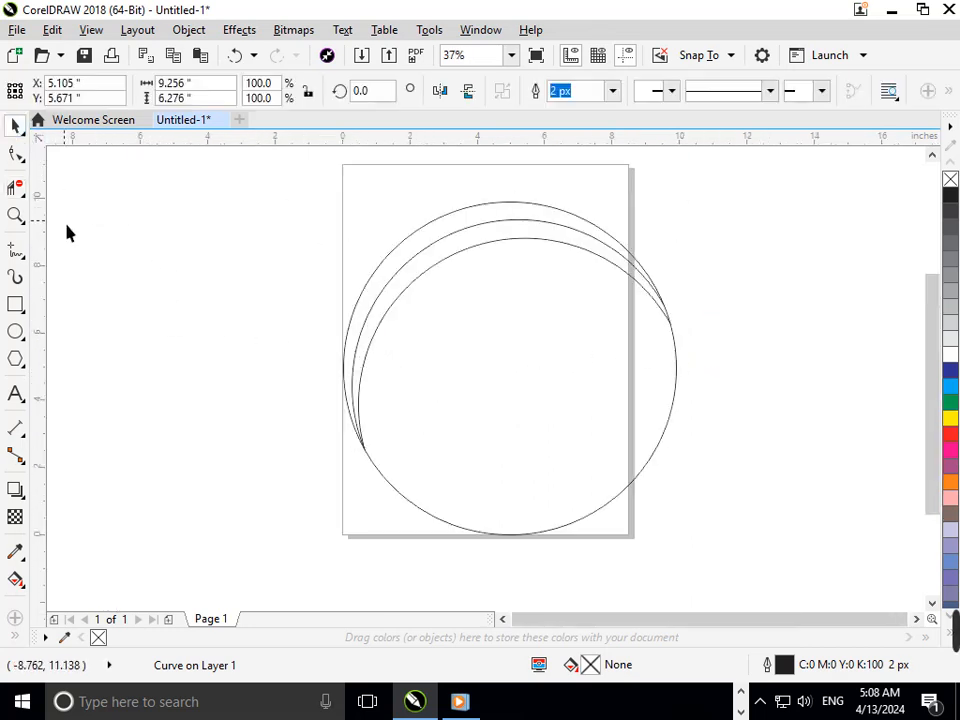
left_click(66, 229)
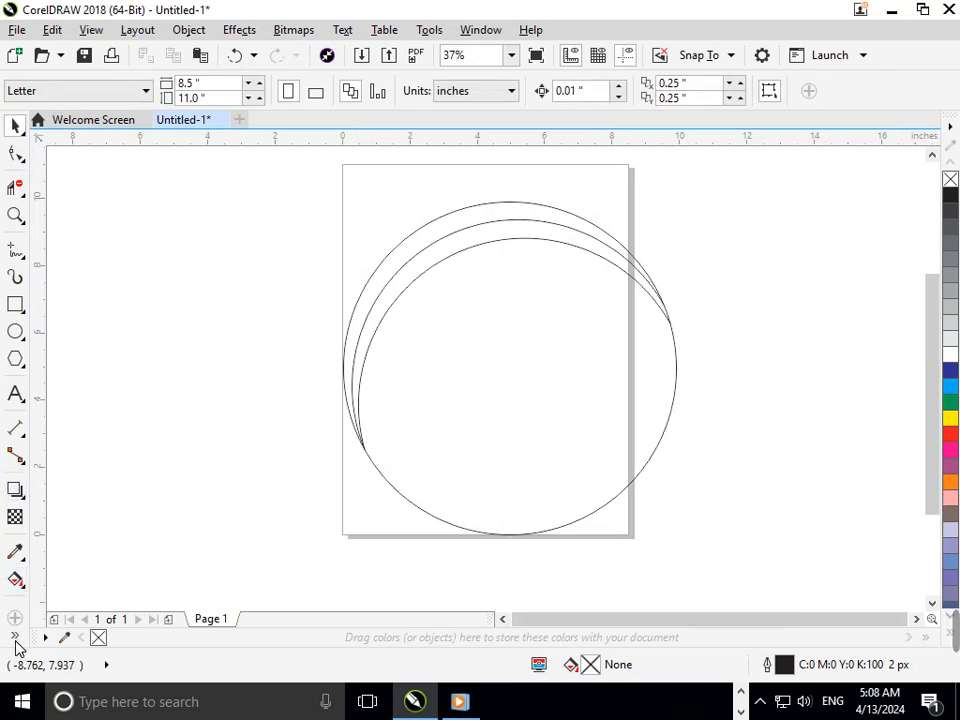
left_click(45, 623)
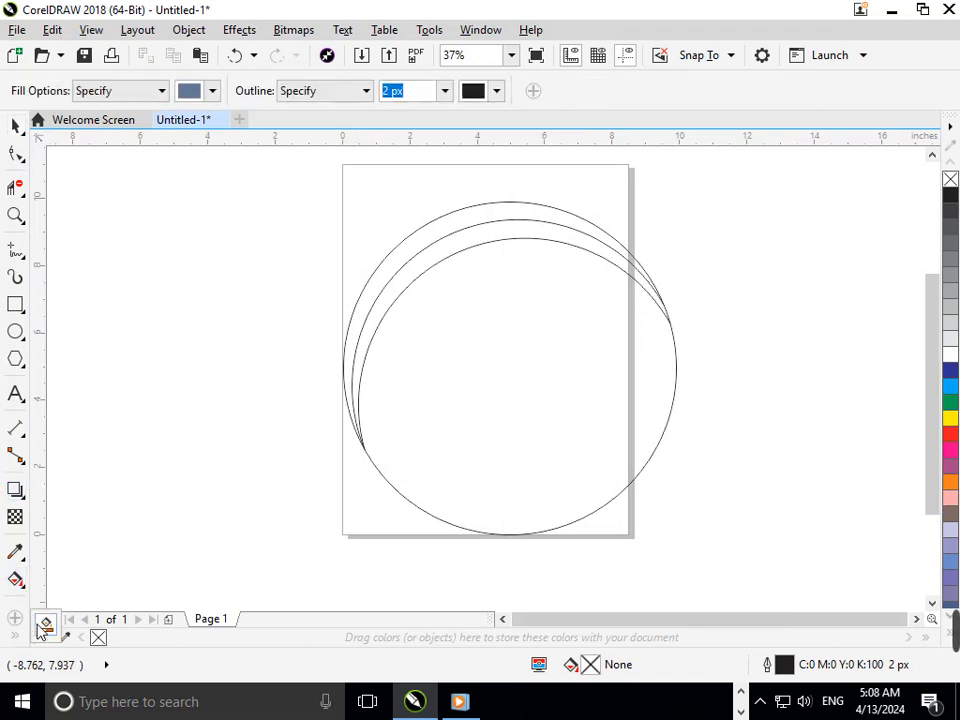
left_click(398, 303)
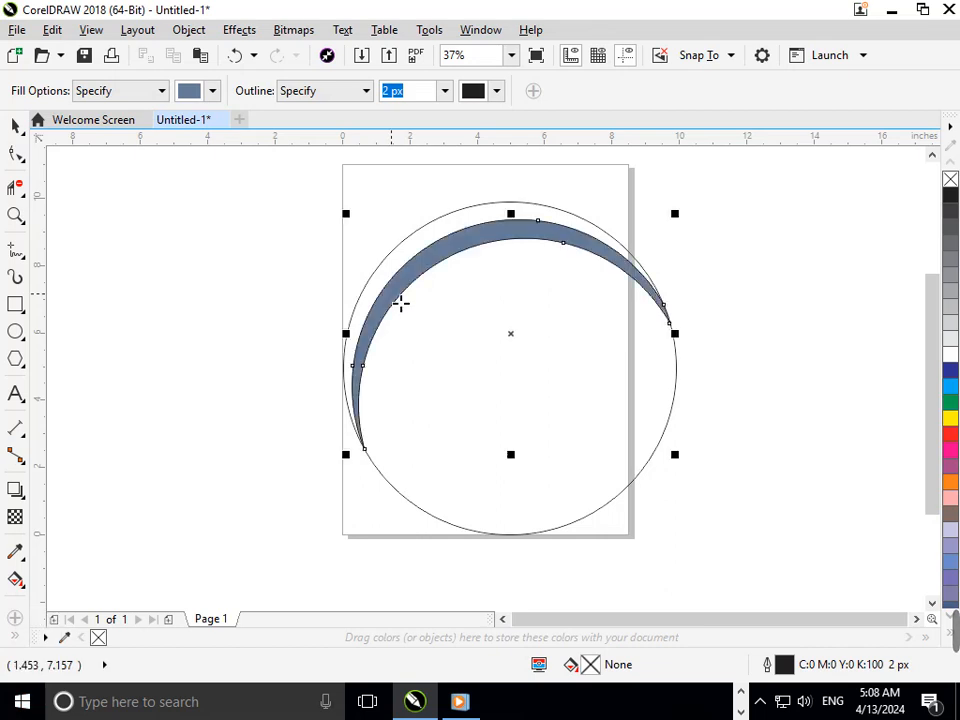
left_click(392, 281)
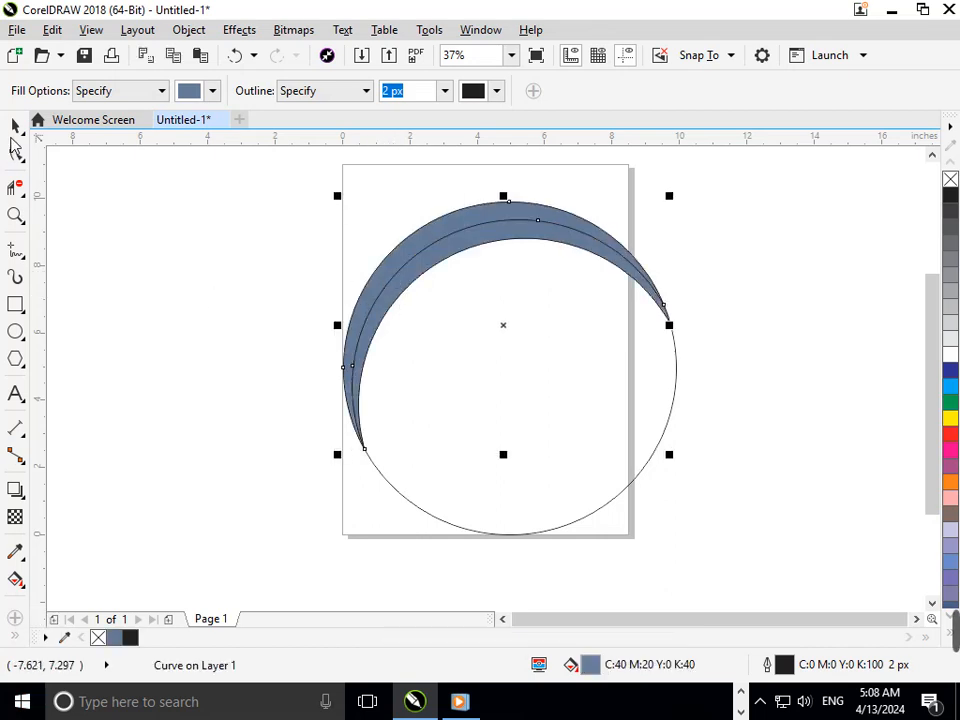
- Select both blue-grey crescents together and show their rotation handles
key("space")
left_click(392, 306)
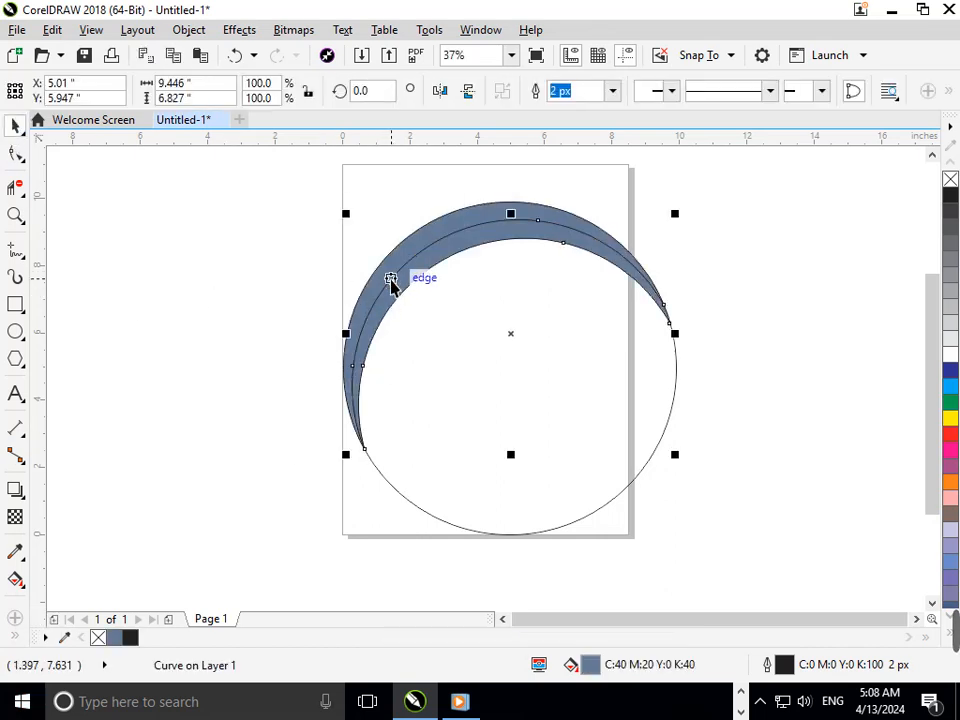
left_click(418, 253, "shift")
left_click(418, 253)
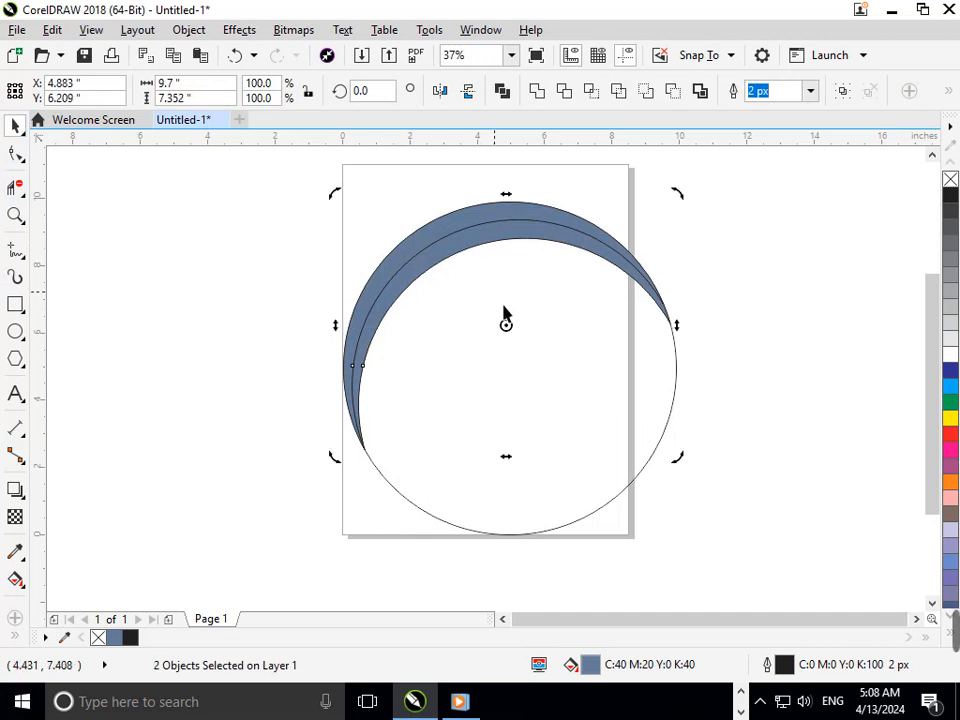
mouse_move(508, 326)
left_mouse_down()
mouse_move(517, 358)
mouse_move(500, 377)
mouse_move(511, 368)
left_mouse_up()
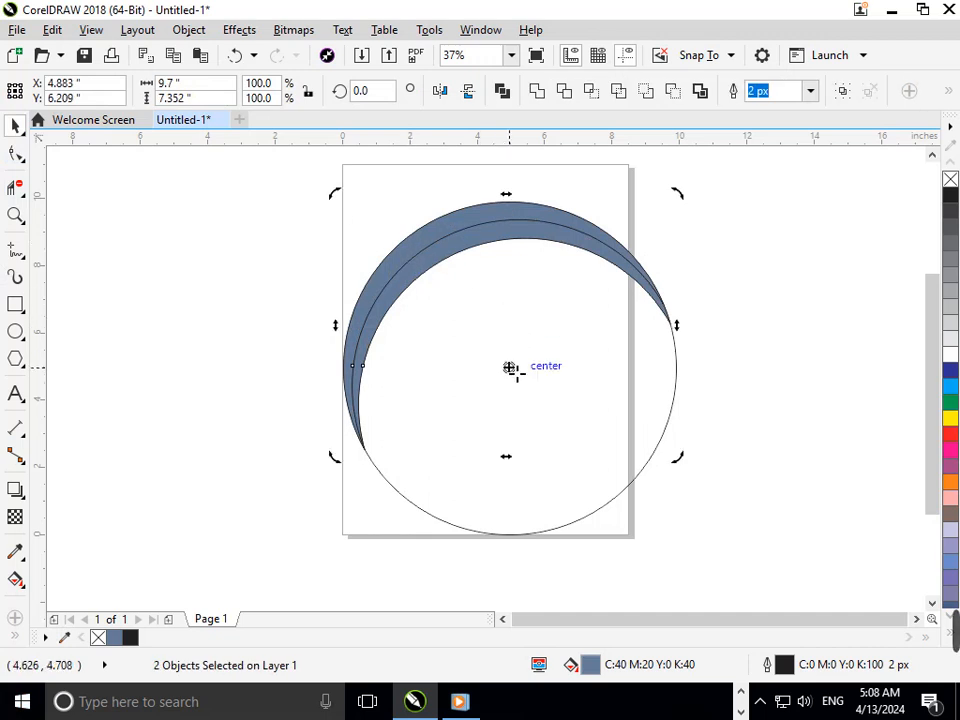
mouse_move(681, 197)
left_mouse_down()
mouse_move(748, 332)
mouse_move(508, 461)
mouse_move(321, 363)
mouse_move(510, 480)
mouse_move(579, 476)
mouse_move(574, 482)
left_mouse_up()
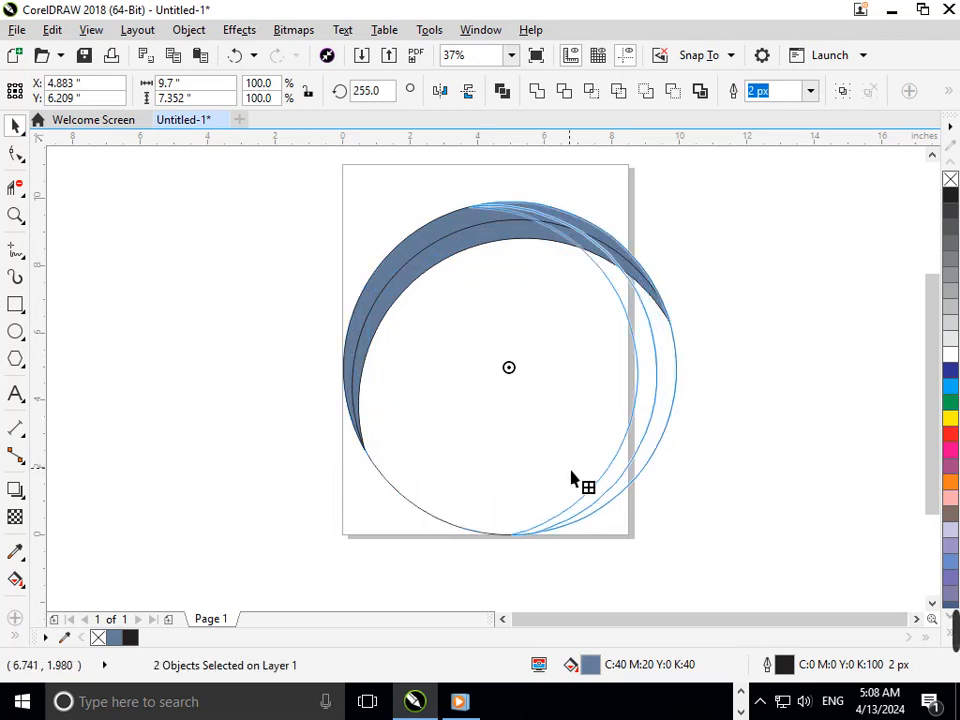
key("ctrl+z")
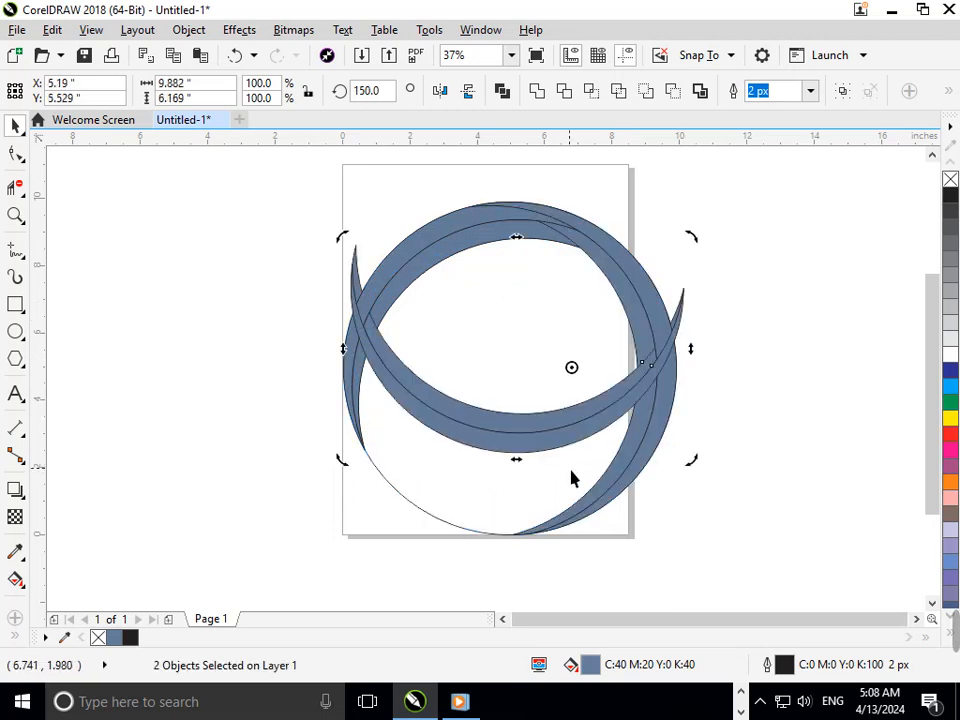
key("ctrl+shift+z")
key("ctrl+z")
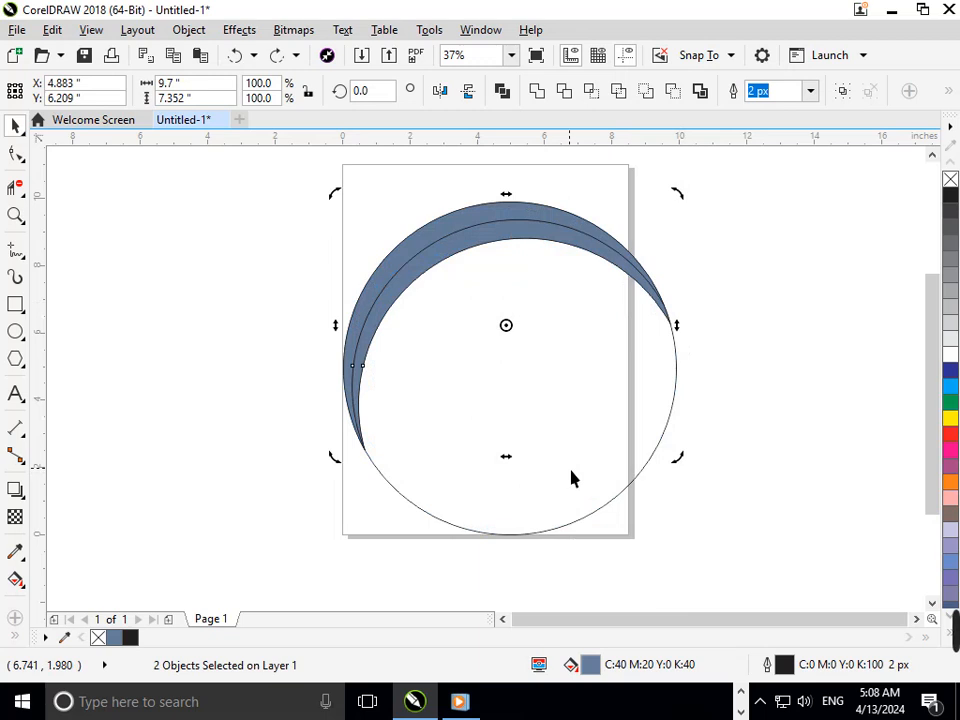
- Group the two crescents and make two copies of the group, each rotated a further 105° clockwise about the large circle's centre
left_click(571, 479)
key("ctrl+g")
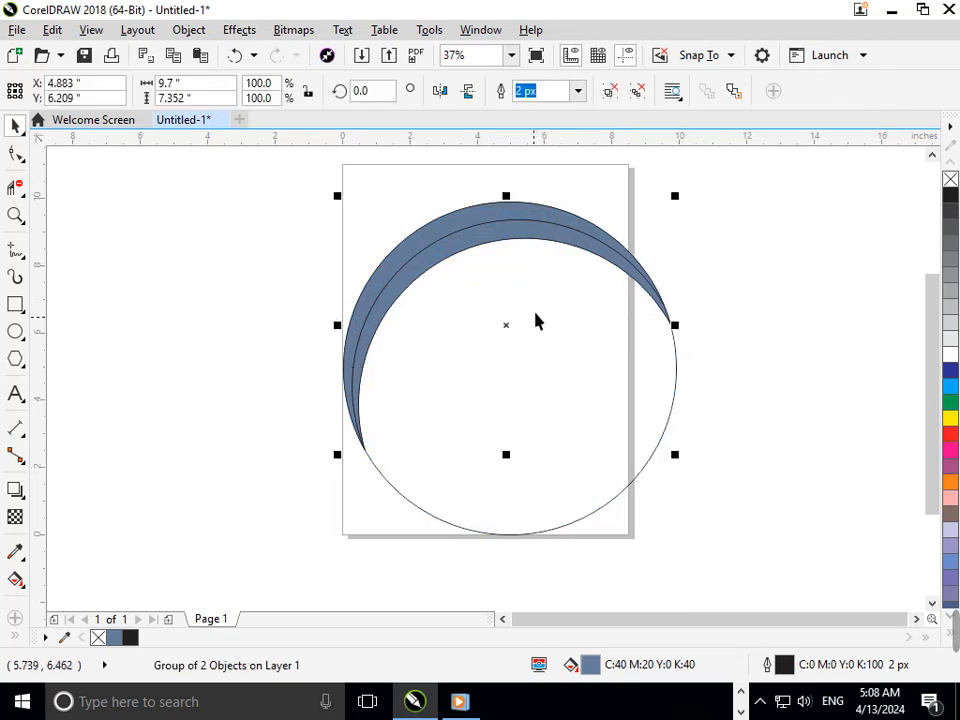
left_click(514, 244)
mouse_move(512, 330)
left_mouse_down()
mouse_move(514, 392)
mouse_move(514, 371)
left_mouse_up()
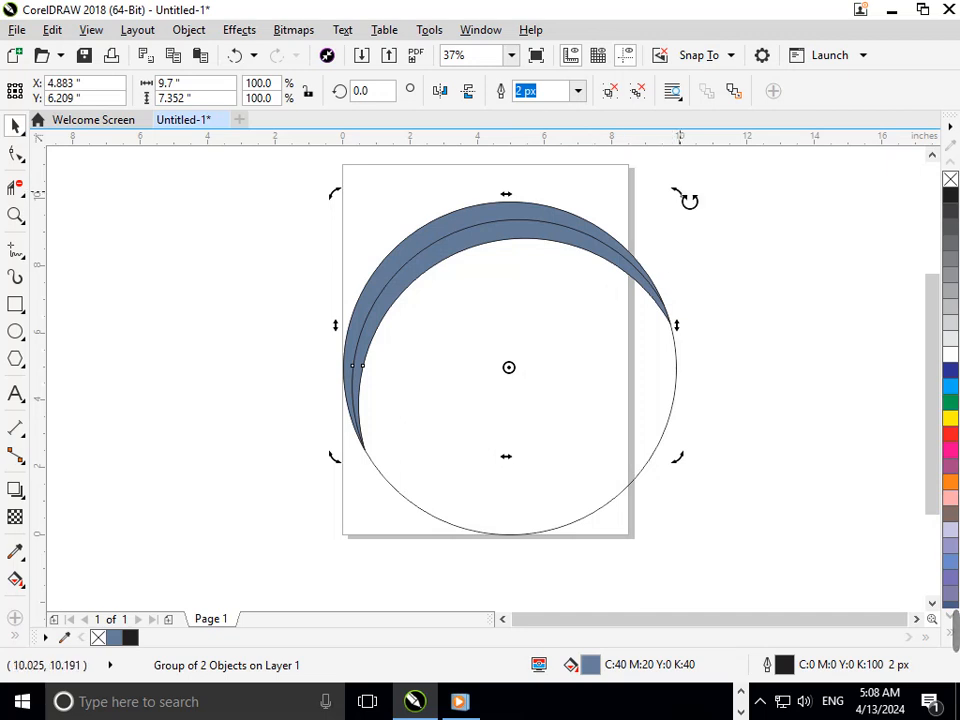
left_click_drag(686, 197, 608, 497)
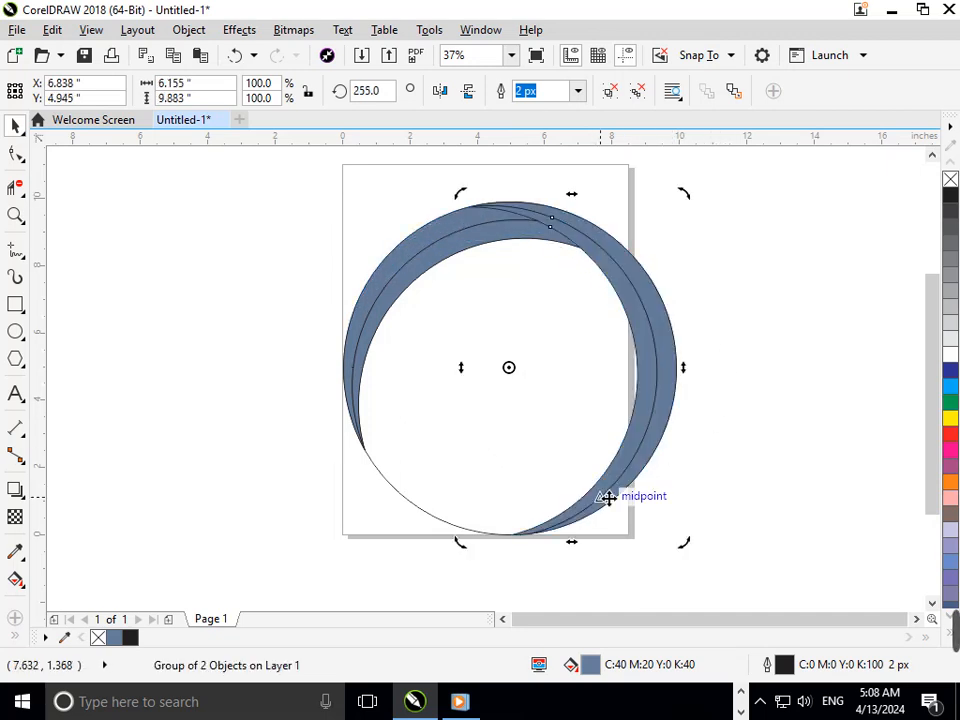
key("ctrl+r")
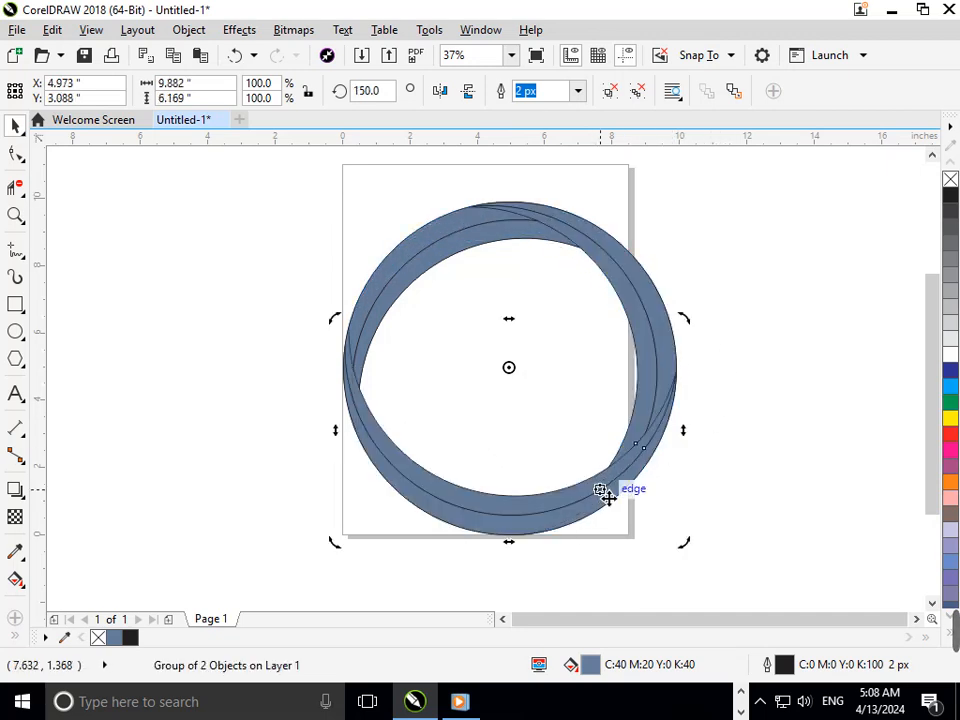
- Fill the three crescent groups with different colours: red on the right, dark blue along the bottom and purple at the upper left
left_click(808, 411)
left_click(676, 355)
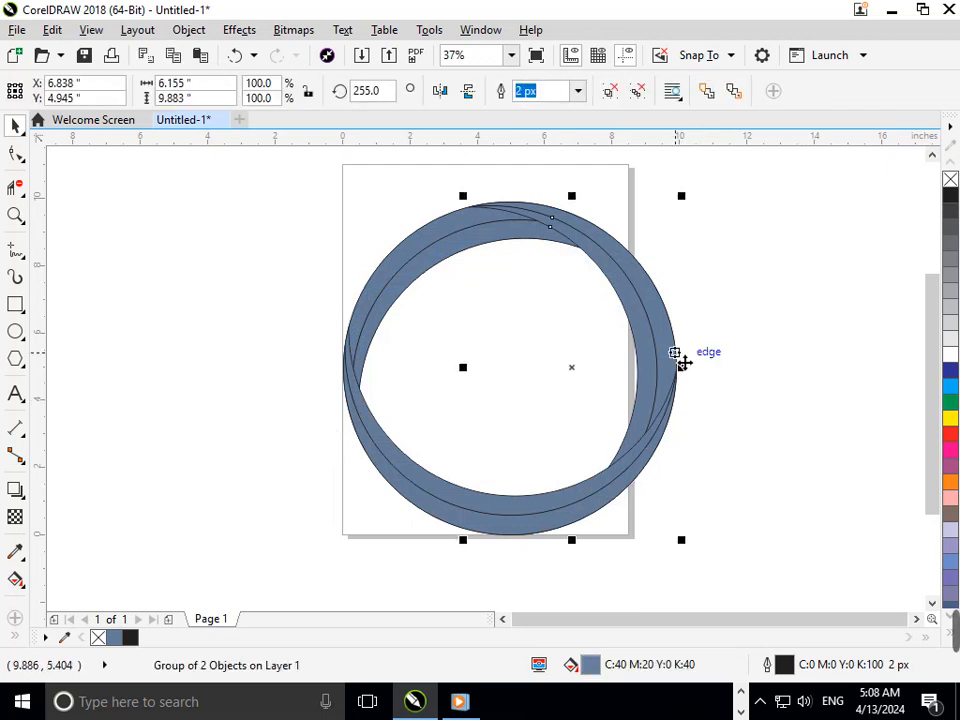
left_click(948, 434)
left_click(692, 474)
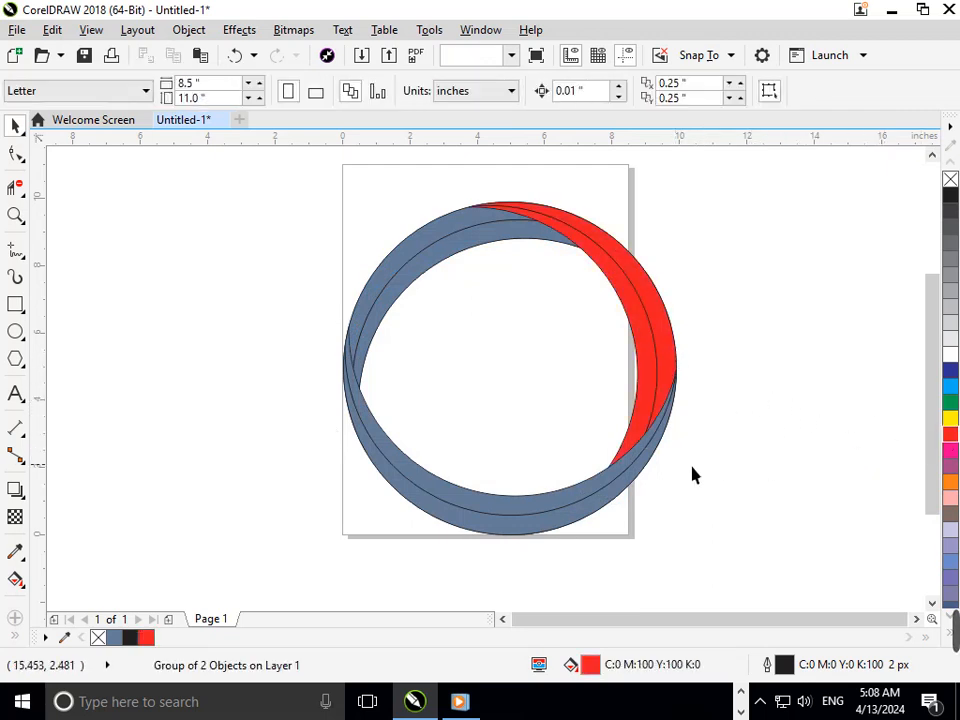
left_click(628, 484)
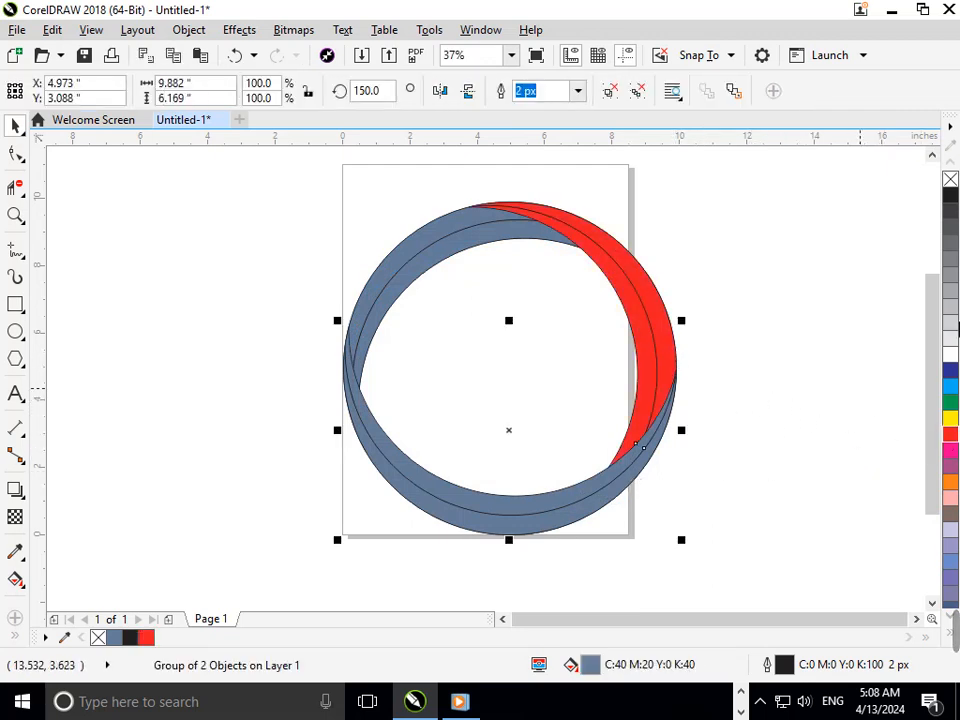
left_click(950, 370)
left_click(829, 420)
left_click(443, 238)
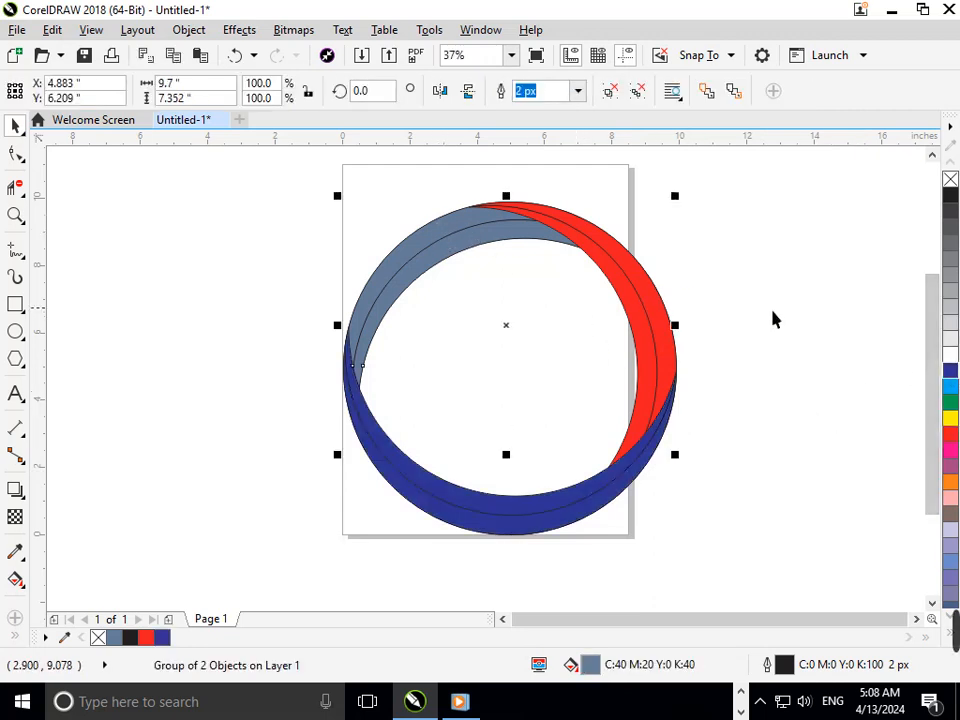
left_click(951, 461)
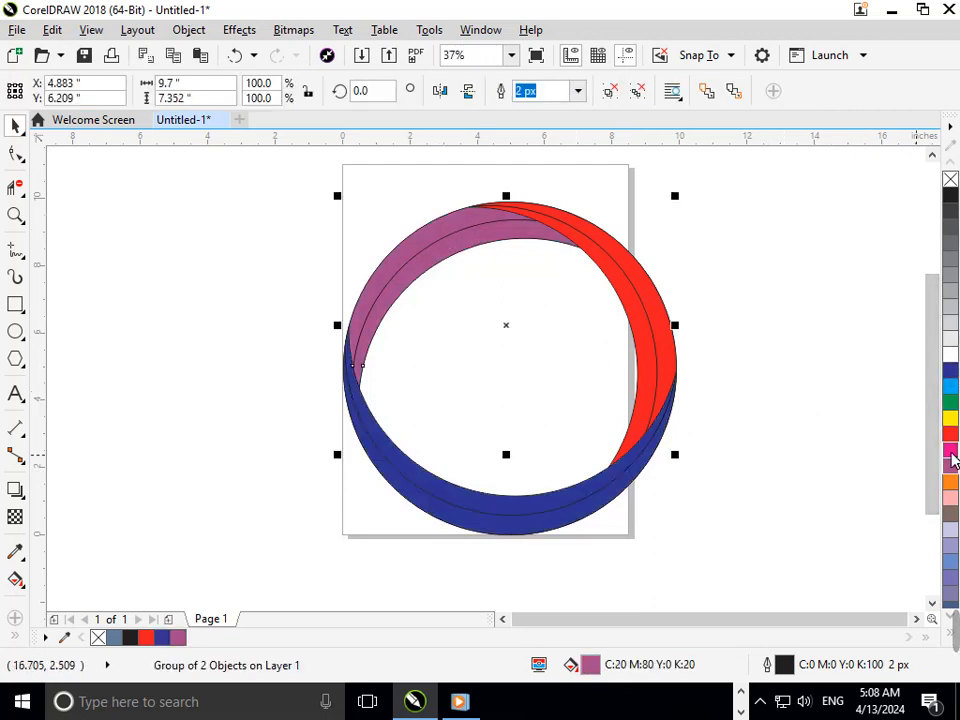
left_click(865, 436)
- Select the whole ring artwork and set its outline width to None
left_click_drag(259, 152, 729, 570)
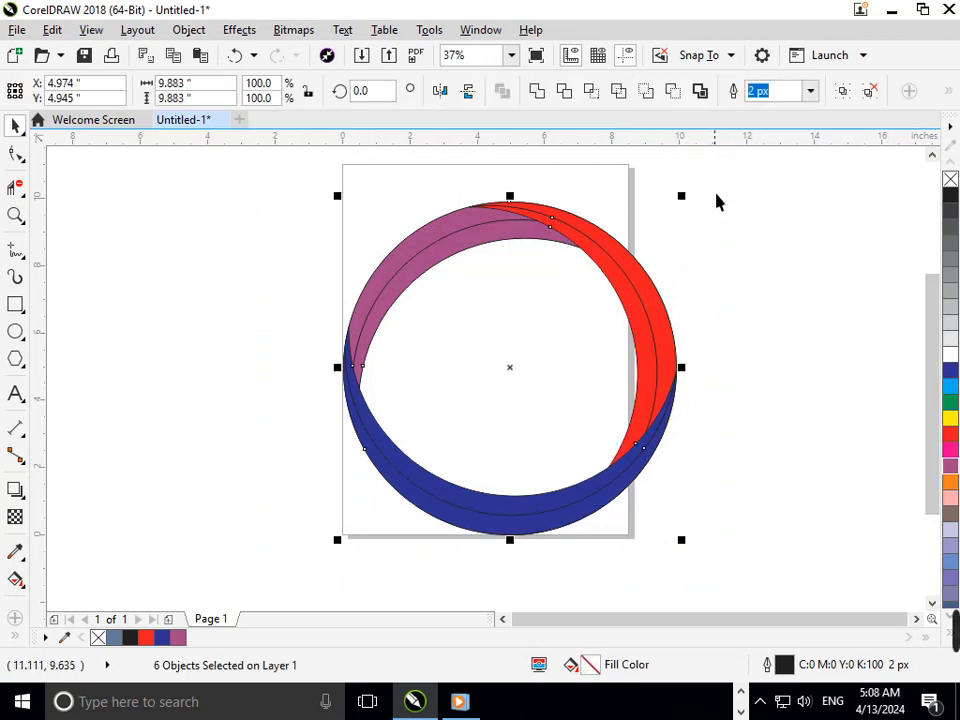
left_click(811, 91)
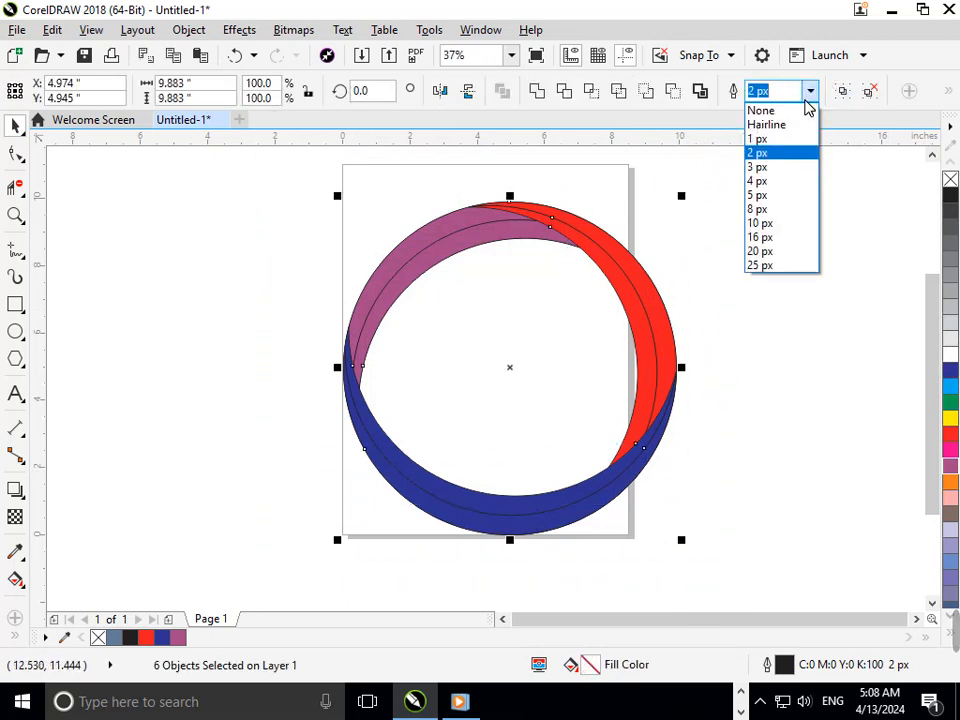
left_click(793, 111)
left_click(597, 332)
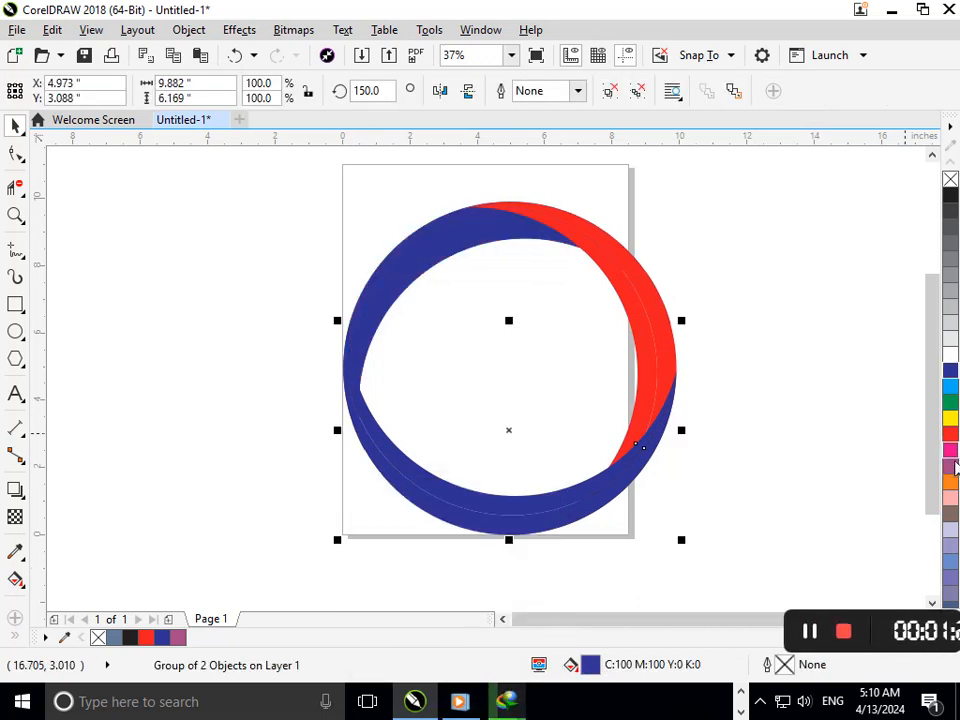
- Recolour the bottom crescent group's fill and outline purple and the right crescent group cyan, and clear the selection
left_click(951, 467)
right_click(951, 467)
left_click(699, 396)
left_click(666, 366)
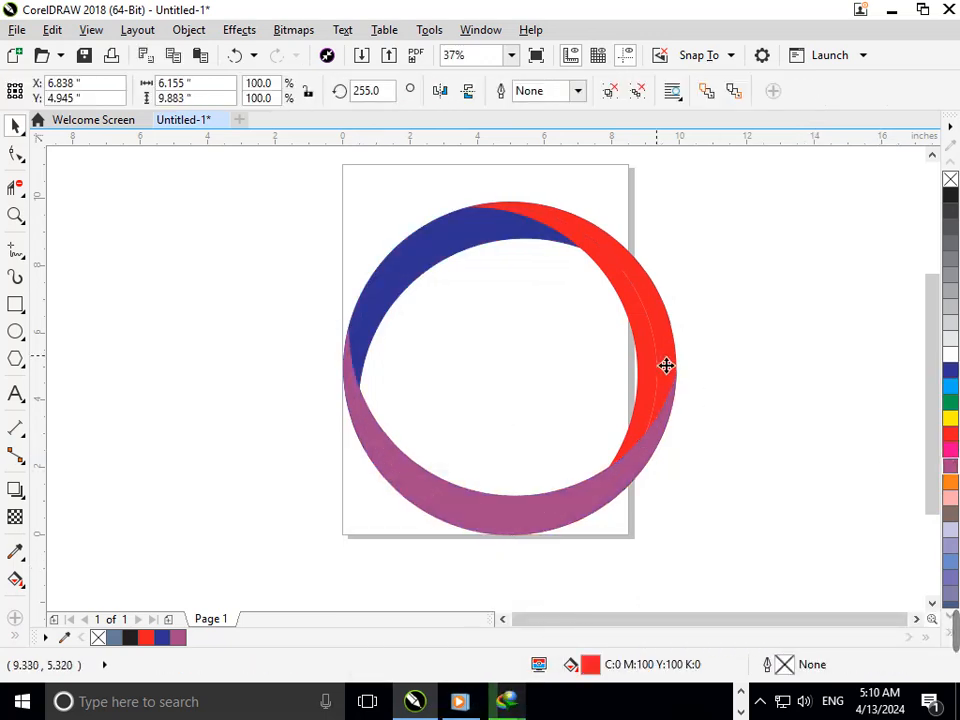
left_click(951, 386)
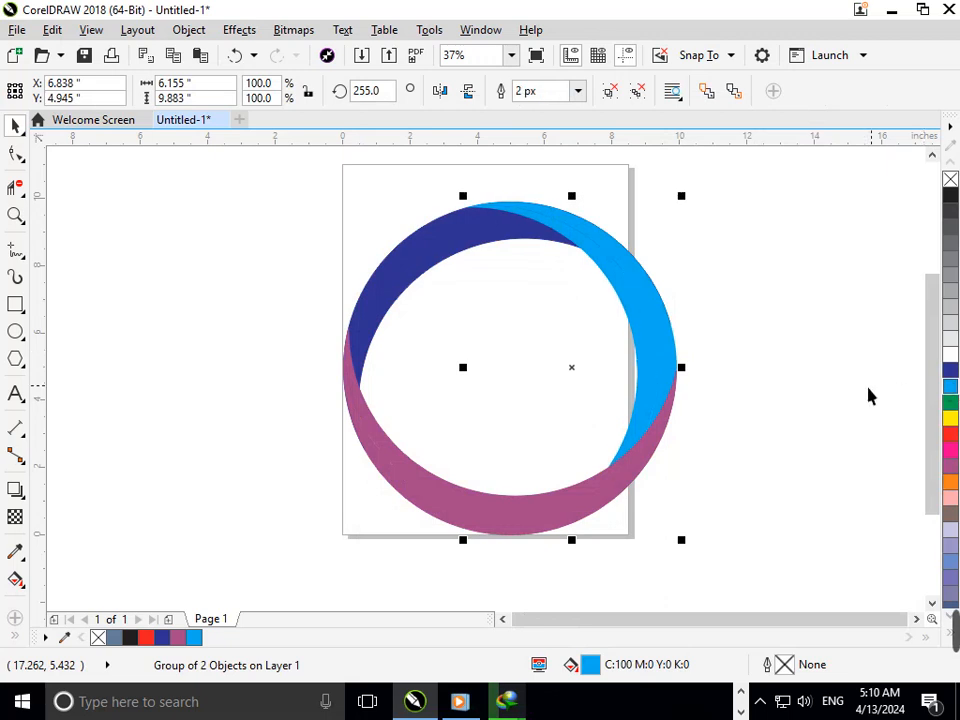
key("Escape")
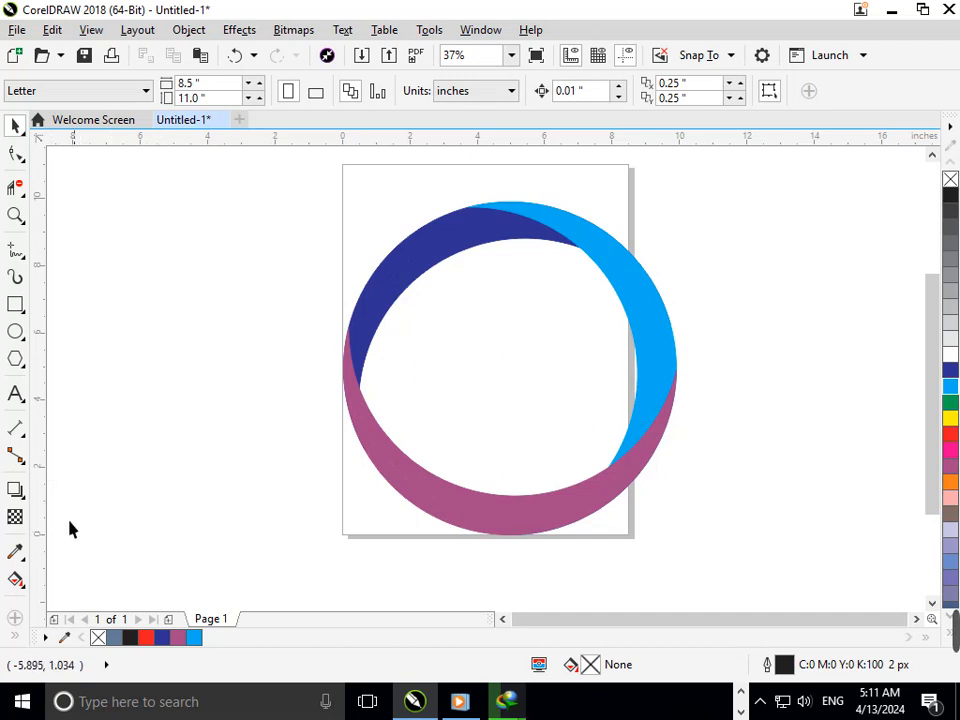
- Add the logo's two-word name in capitals as 24 pt Arial artistic text on the empty area left of the ring
left_click(24, 400)
left_click(62, 392)
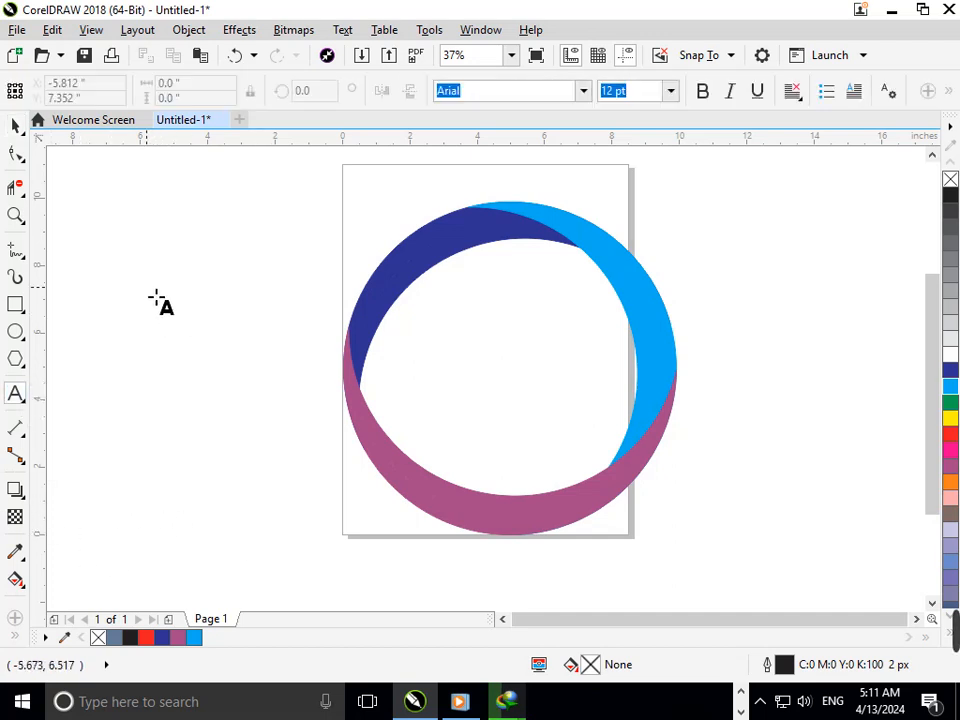
left_click(154, 296)
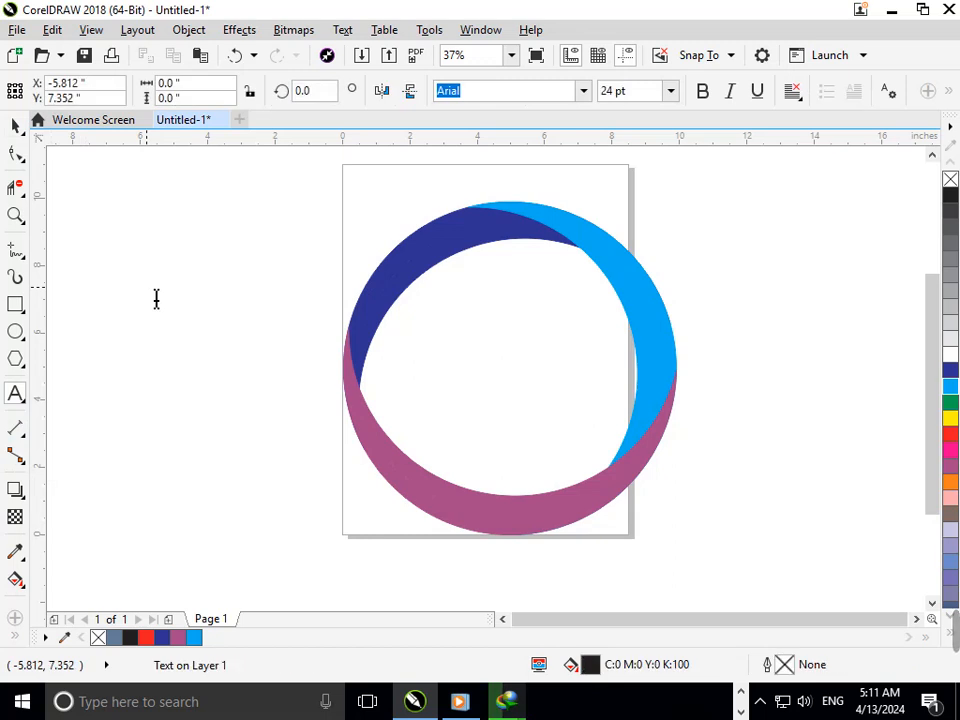
type("NAUSAD LAYRA")
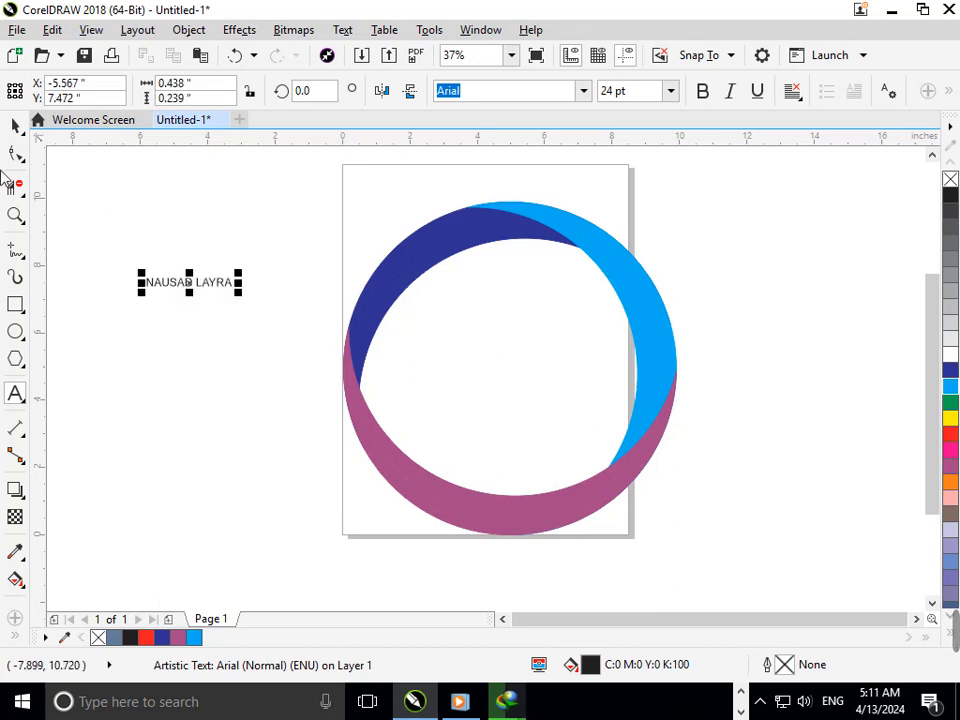
left_click(15, 127)
left_click(214, 317)
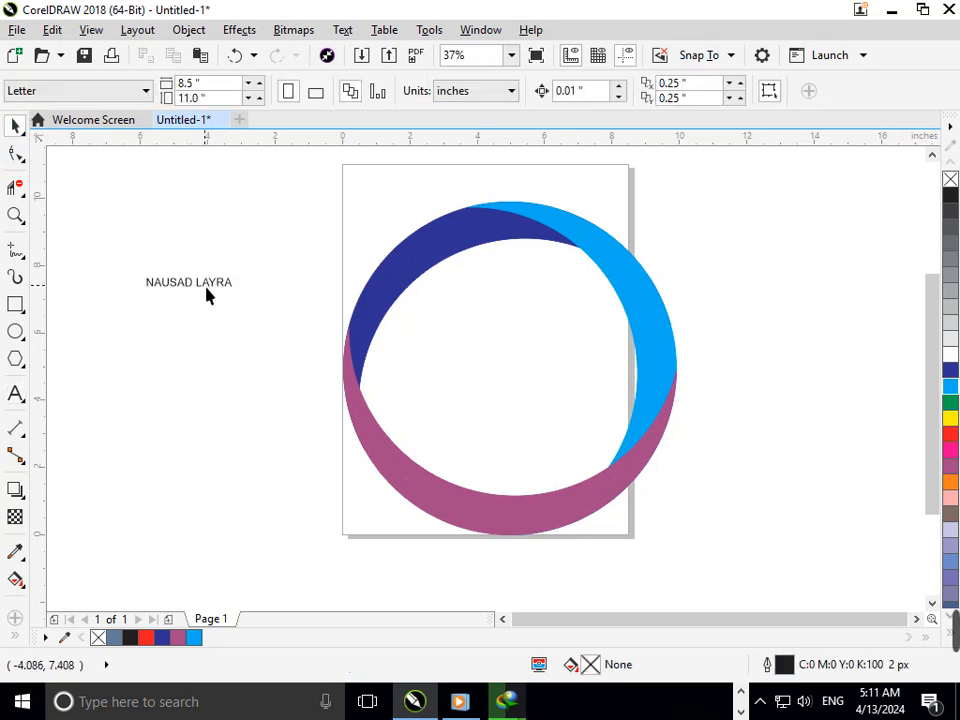
- Move the name text inside the ring and split its two words onto separate lines
left_click_drag(207, 285, 499, 342)
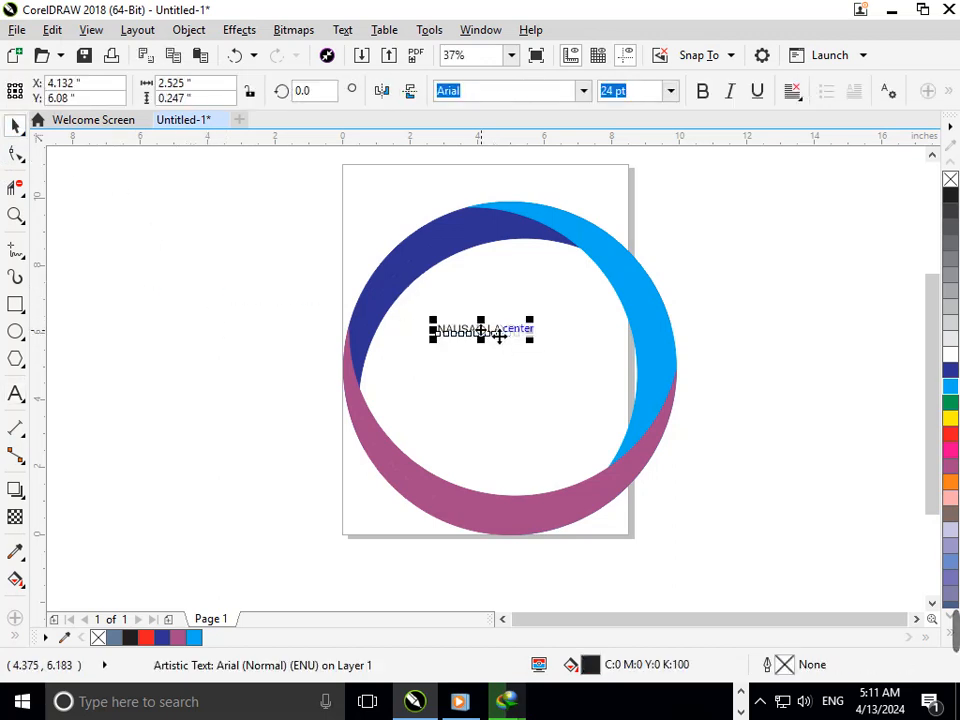
double_click(498, 340)
key("Return")
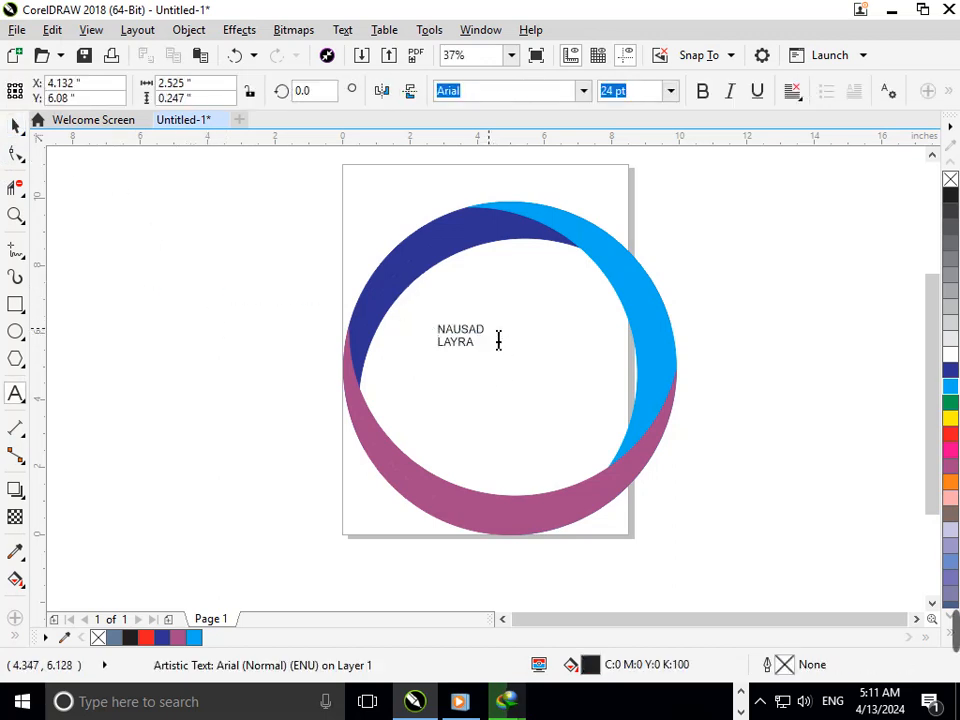
left_click_drag(484, 357, 536, 421)
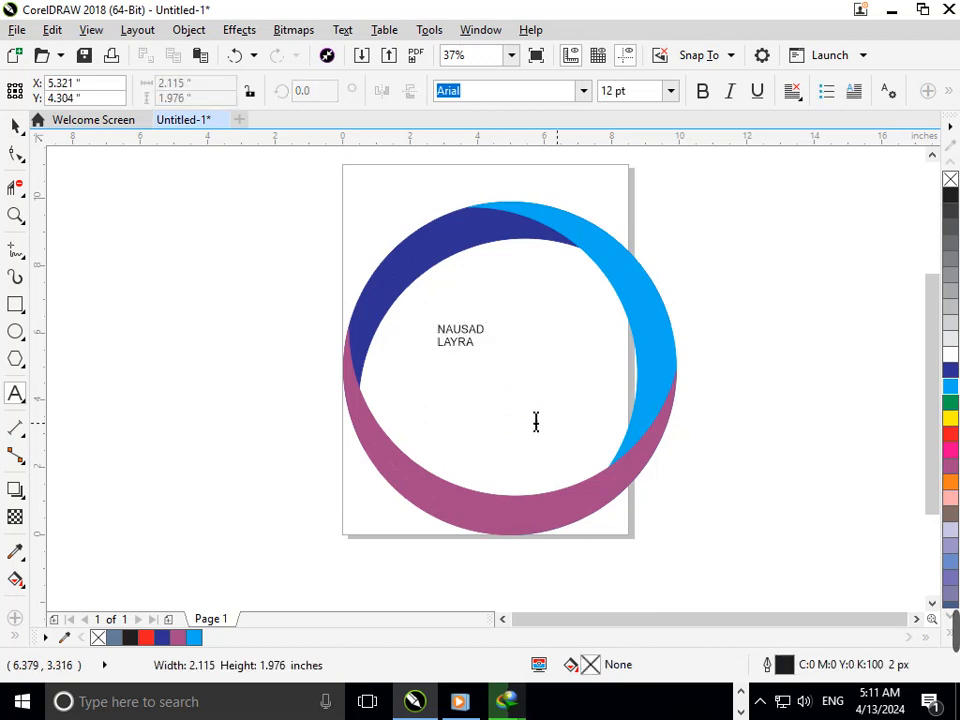
key("ctrl+z")
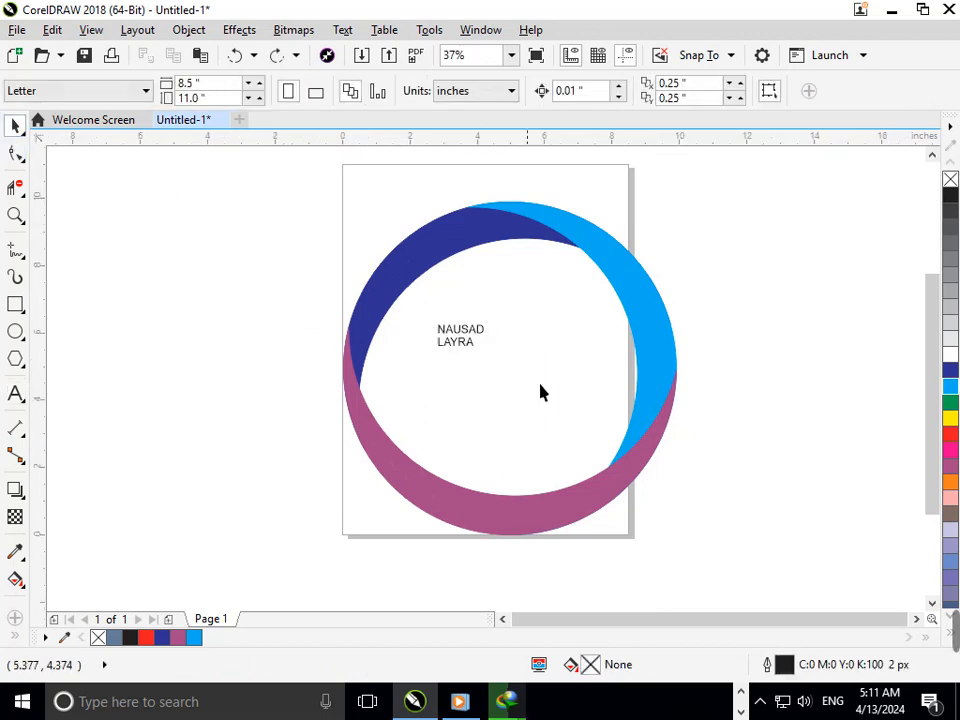
- Enlarge the two-line name proportionally to about 106 pt and place it in the ring's open centre
left_click(473, 348)
left_click_drag(501, 369, 524, 413)
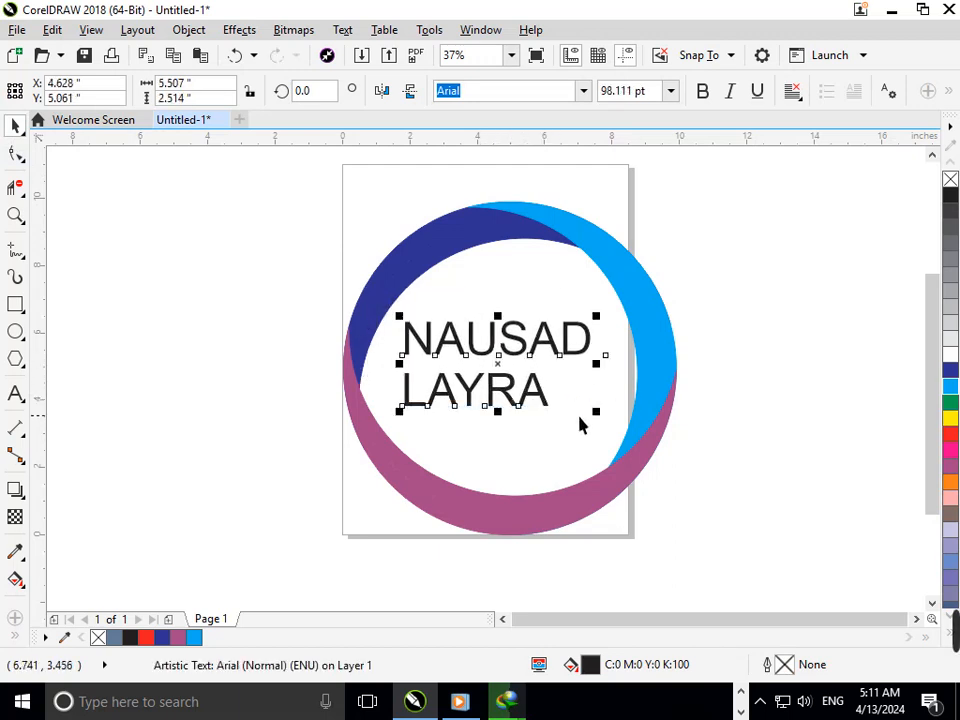
left_click_drag(608, 422, 616, 434)
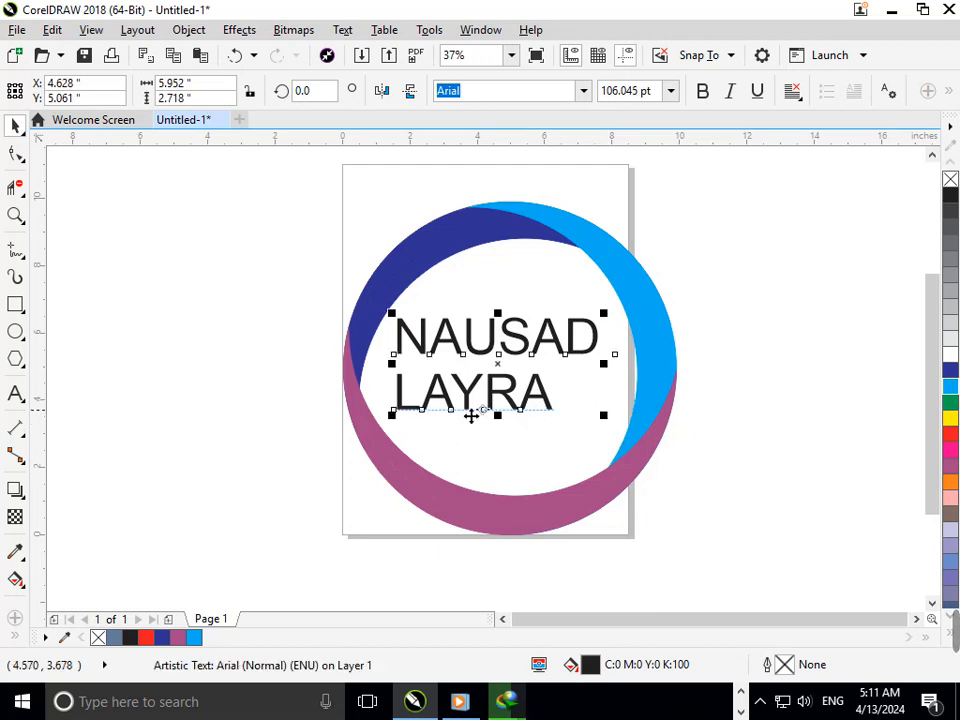
- Indent the second word with leading spaces so it sits centred beneath the first word
left_click(405, 410)
key("F8")
left_click(403, 412)
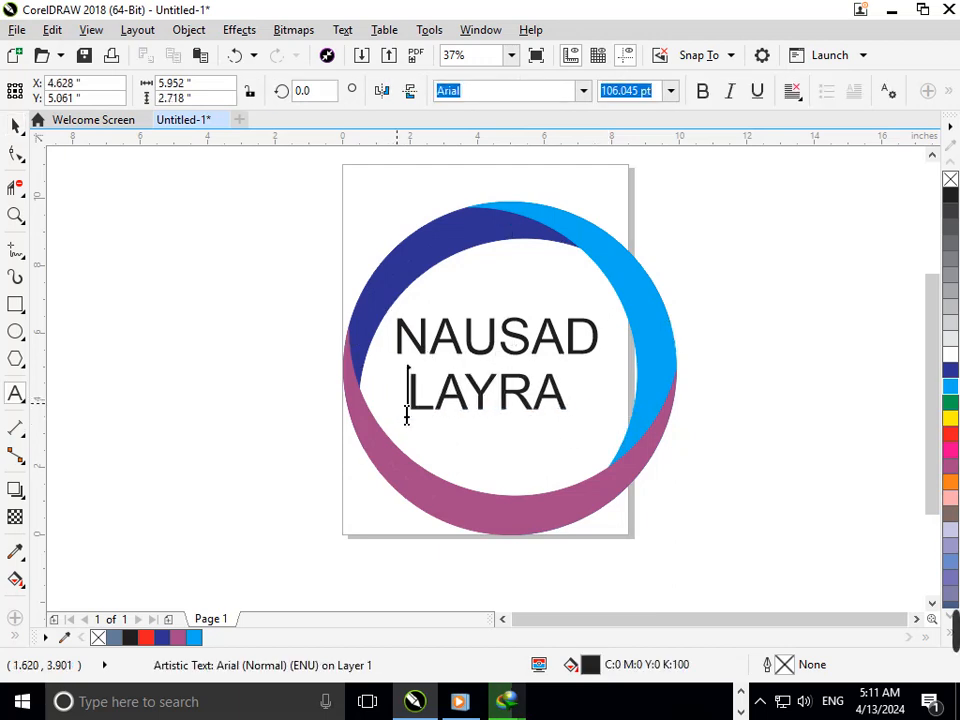
key("BackSpace")
key("BackSpace")
key("BackSpace")
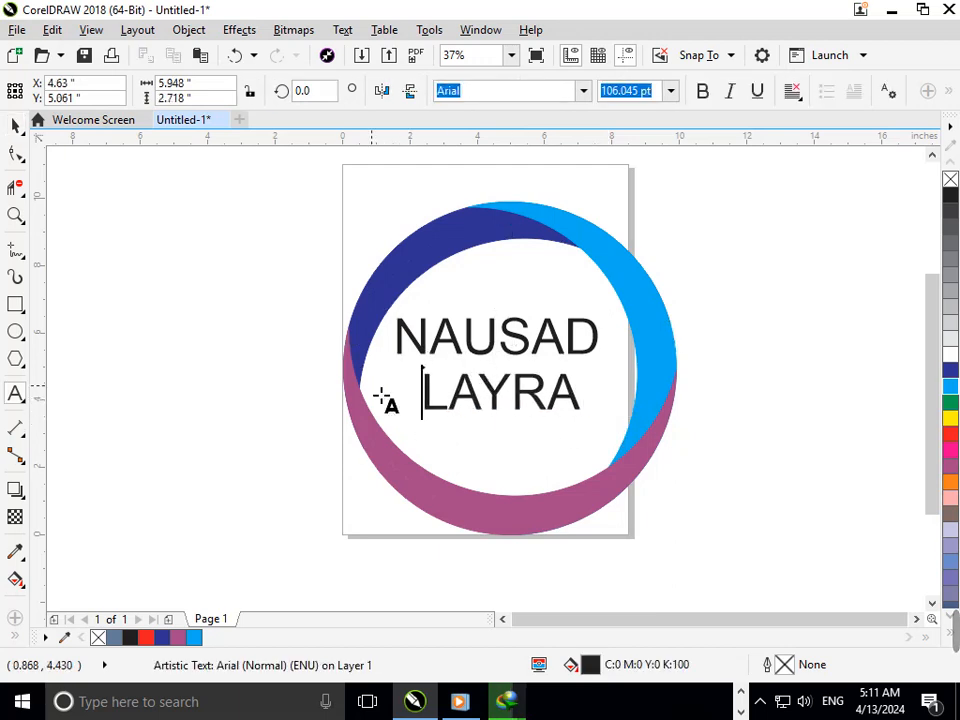
left_click(15, 125)
left_click(140, 276)
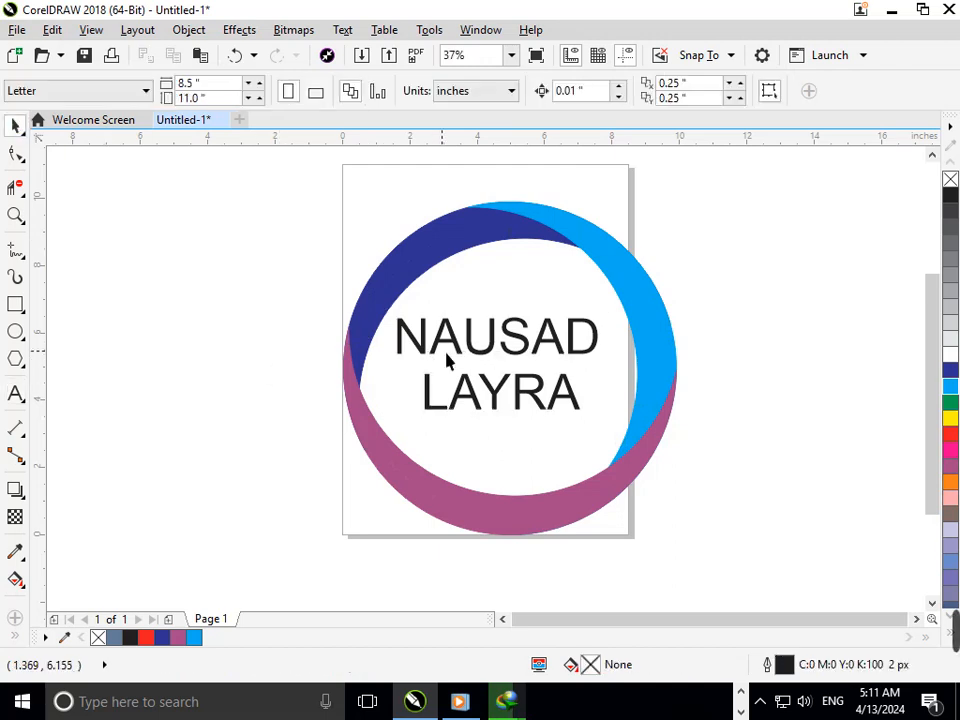
- Shift the name text slightly down and right towards the ring's centre and enlarge it to about 123 pt
mouse_move(460, 340)
left_mouse_down()
mouse_move(478, 359)
mouse_move(472, 340)
left_mouse_up()
key("ctrl+z")
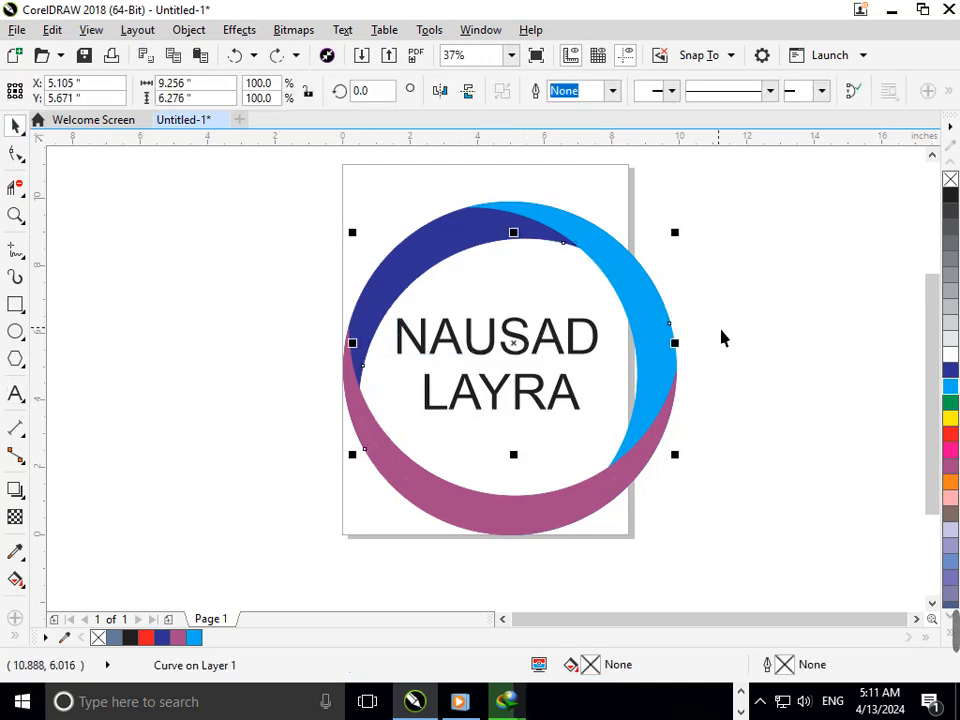
left_click(742, 350)
left_click_drag(560, 356, 572, 364)
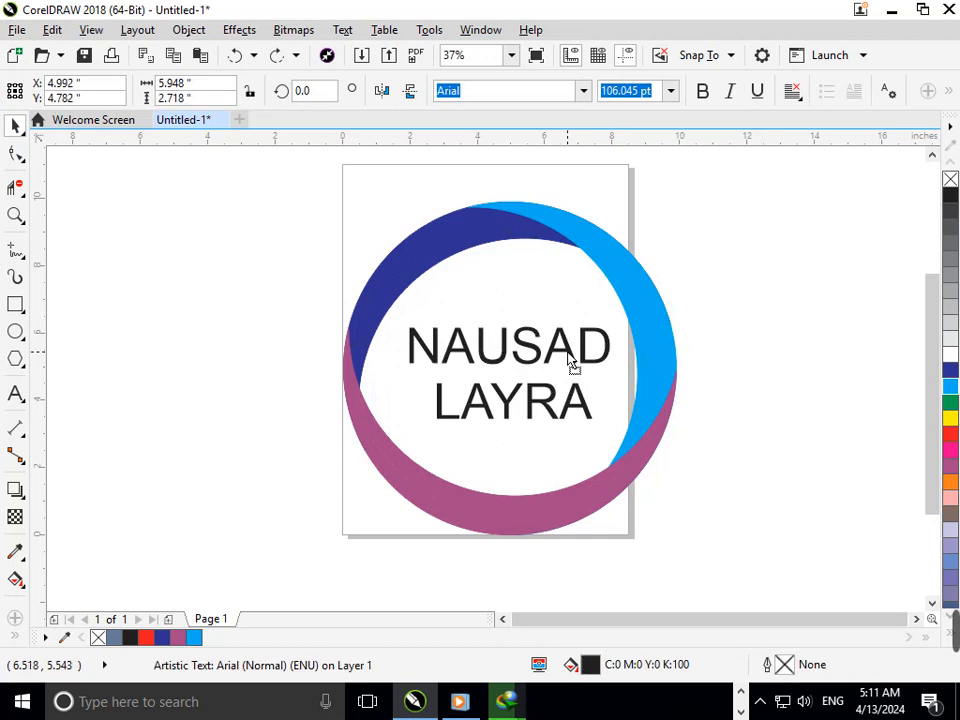
left_click_drag(615, 428, 638, 443)
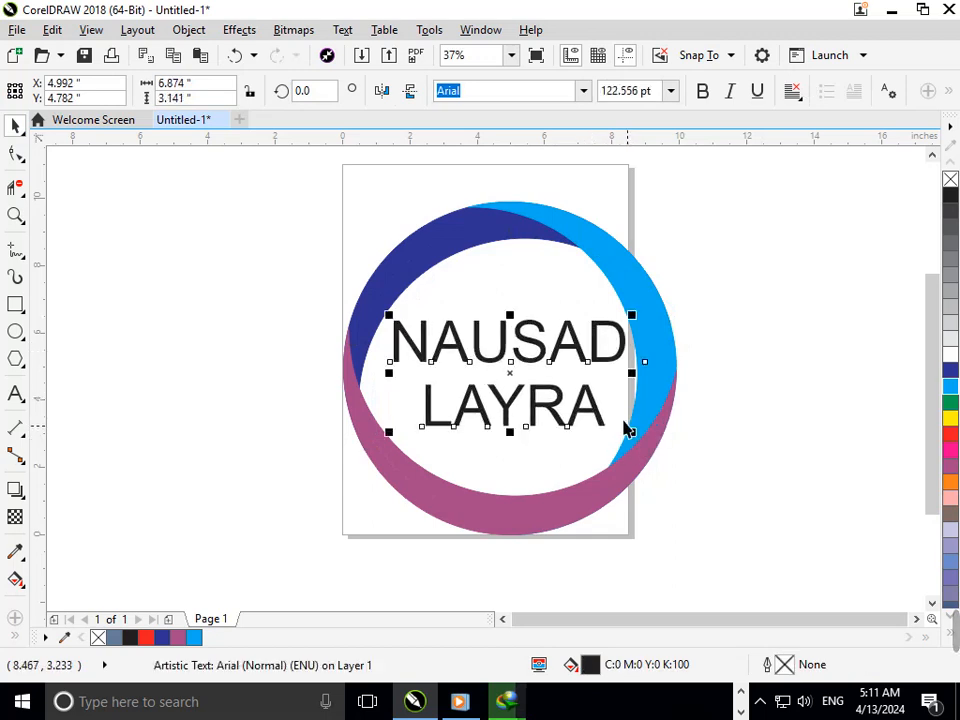
- Change the name's font to Arial Rounded MT Bold and fit it inside the ring at about 118 pt
left_click(584, 91)
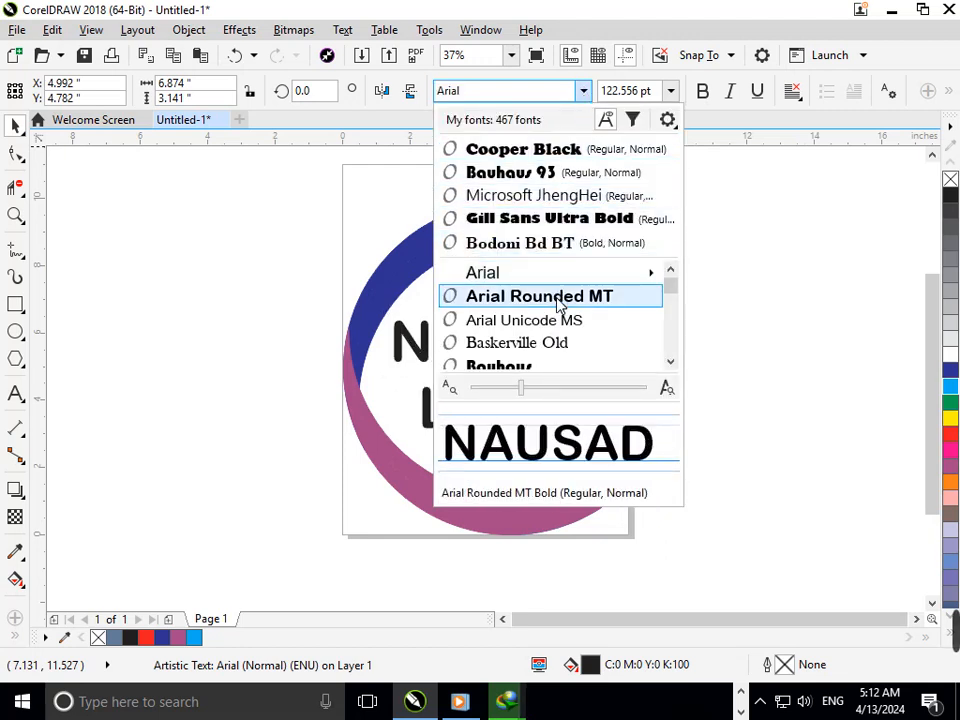
left_click(558, 300)
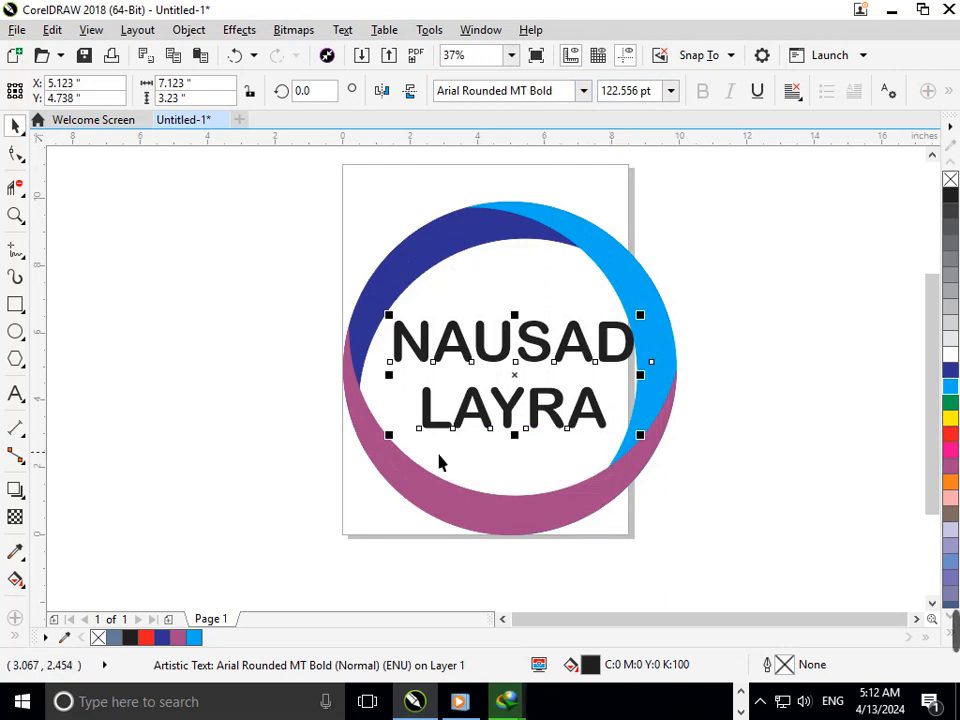
left_click_drag(399, 448, 394, 447)
left_click_drag(498, 428, 495, 433)
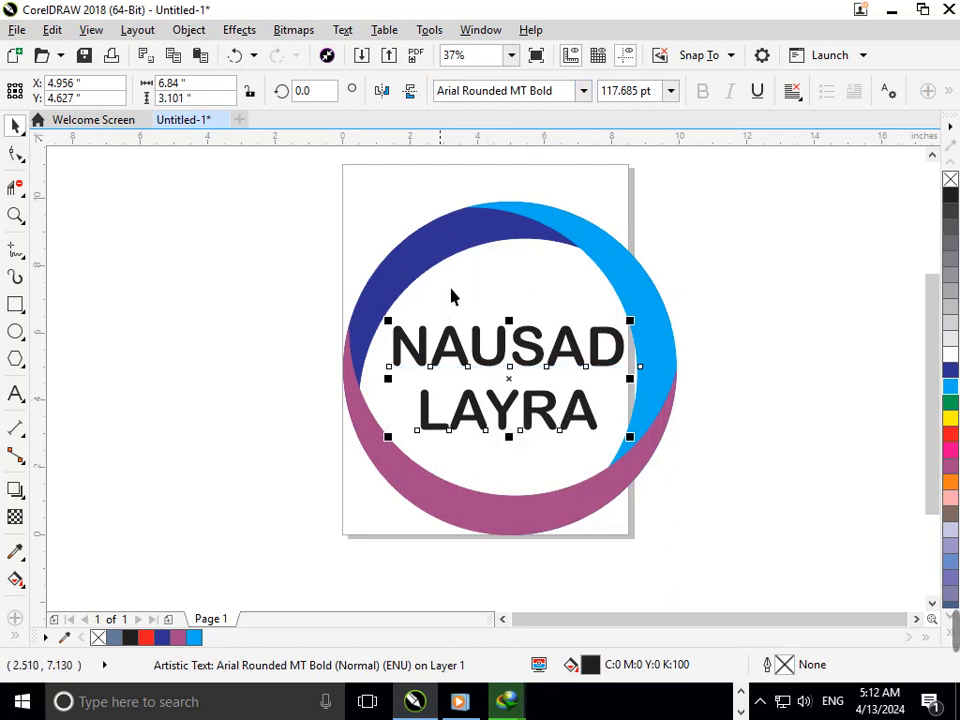
mouse_move(497, 368)
left_mouse_down()
mouse_move(486, 401)
mouse_move(491, 361)
mouse_move(488, 384)
left_mouse_up()
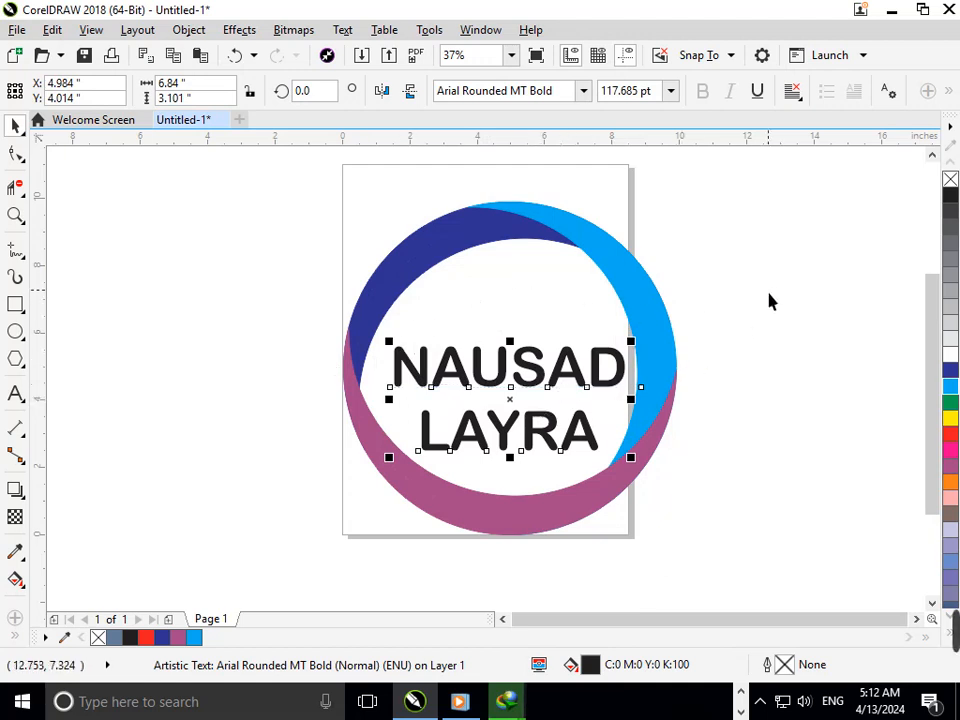
left_click_drag(546, 392, 535, 373)
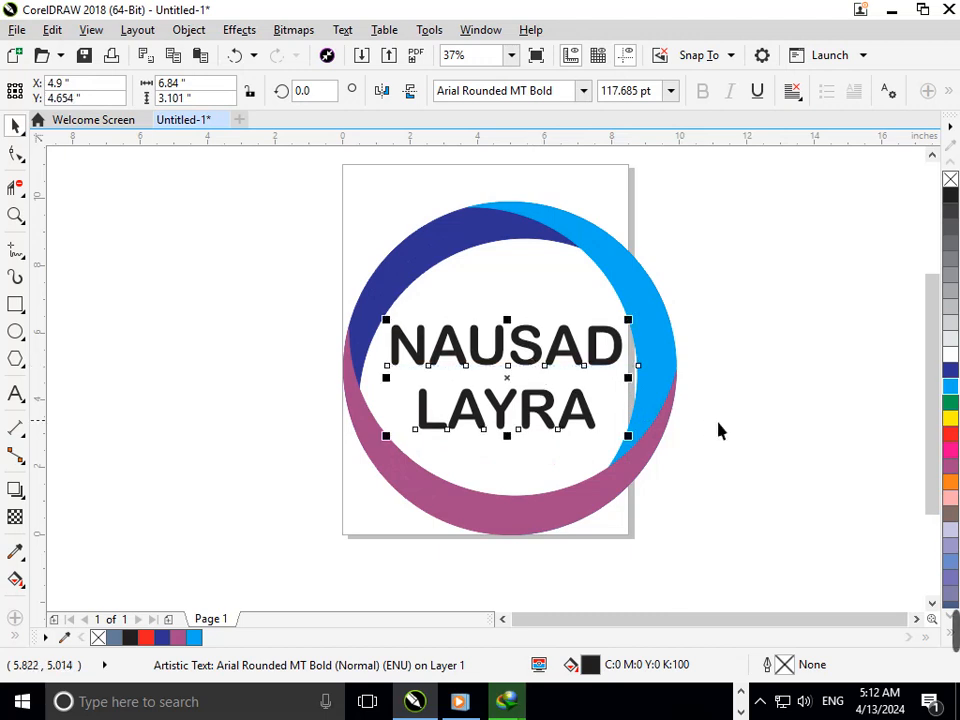
- Colour the fill and outline of the name's second line red
left_click(718, 431)
double_click(596, 424)
left_click_drag(603, 428, 411, 422)
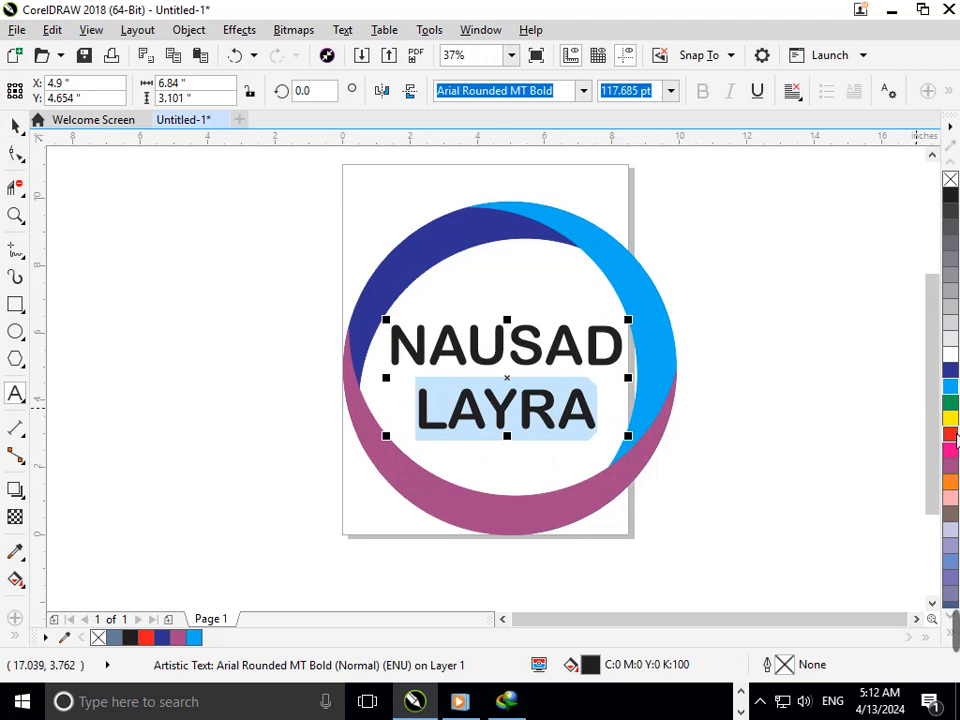
left_click(950, 433)
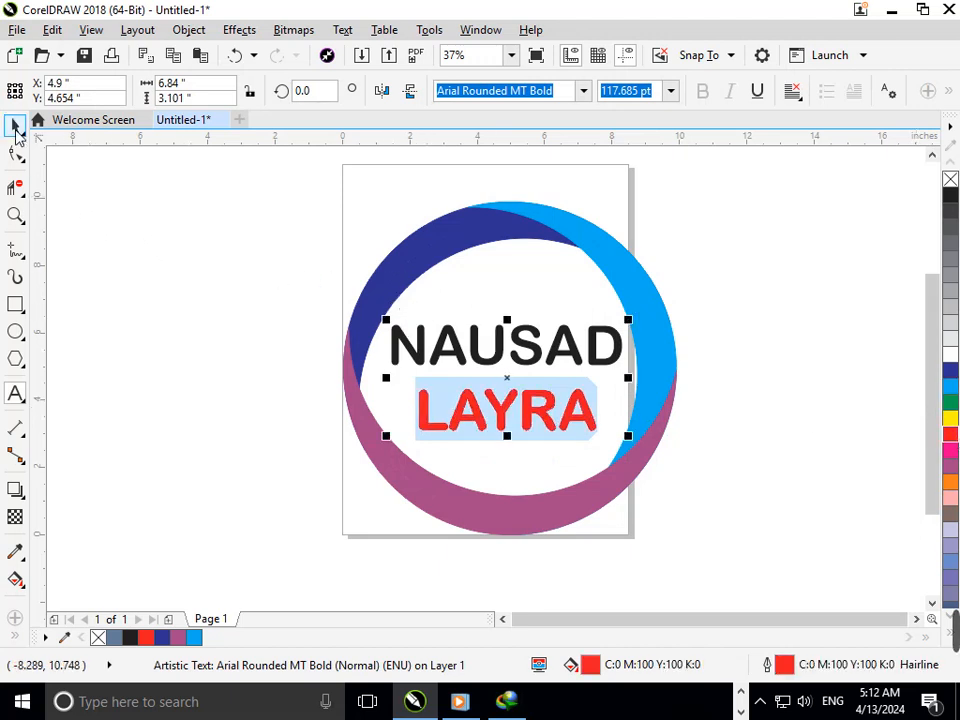
left_click(634, 388)
key("Escape")
- Colour the fill and outline of the name's first line dark blue and clear the selection
left_click(583, 351)
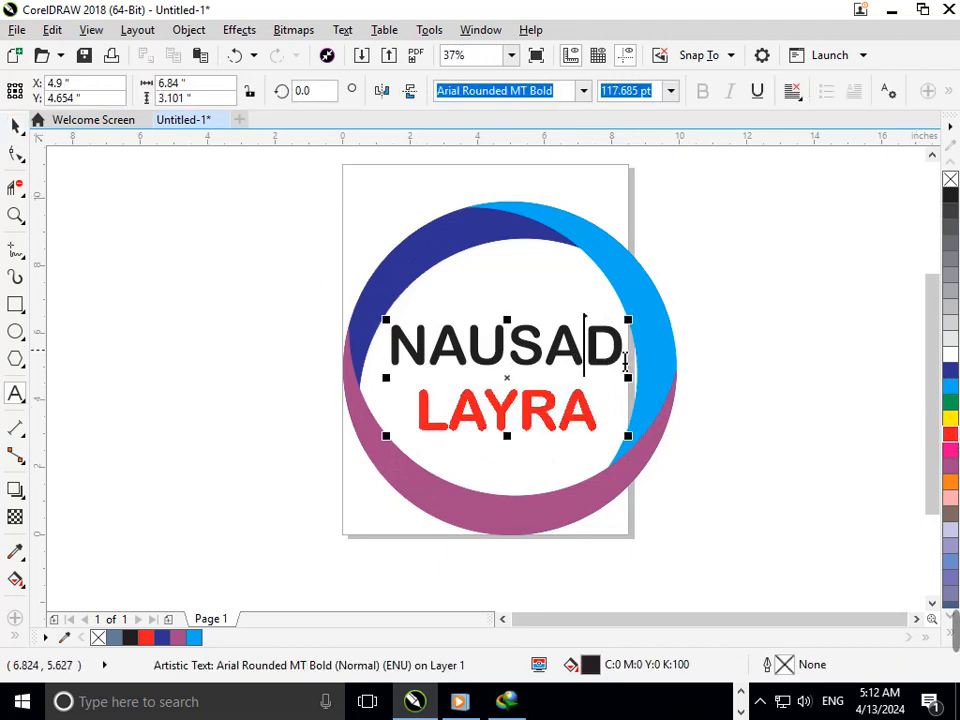
left_click_drag(638, 362, 394, 349)
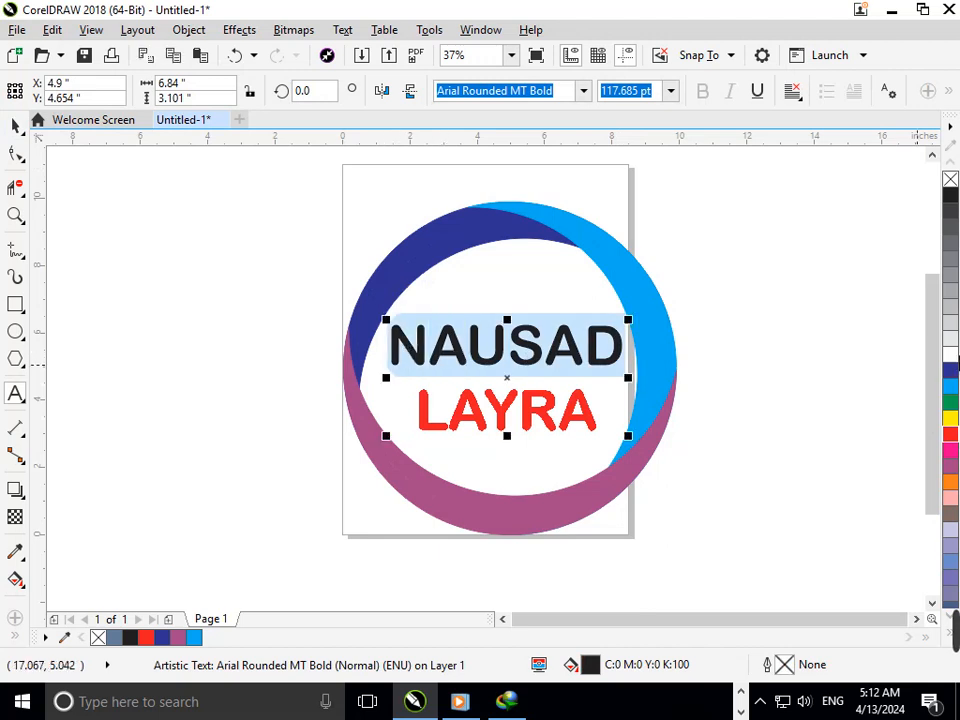
left_click(950, 374)
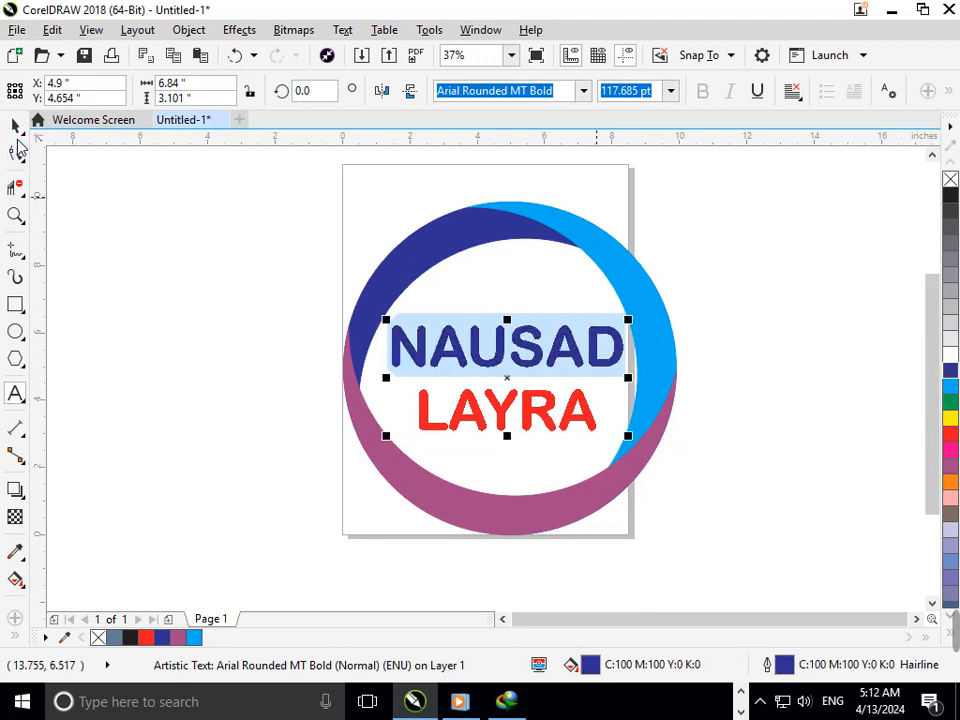
left_click(16, 126)
key("Escape")
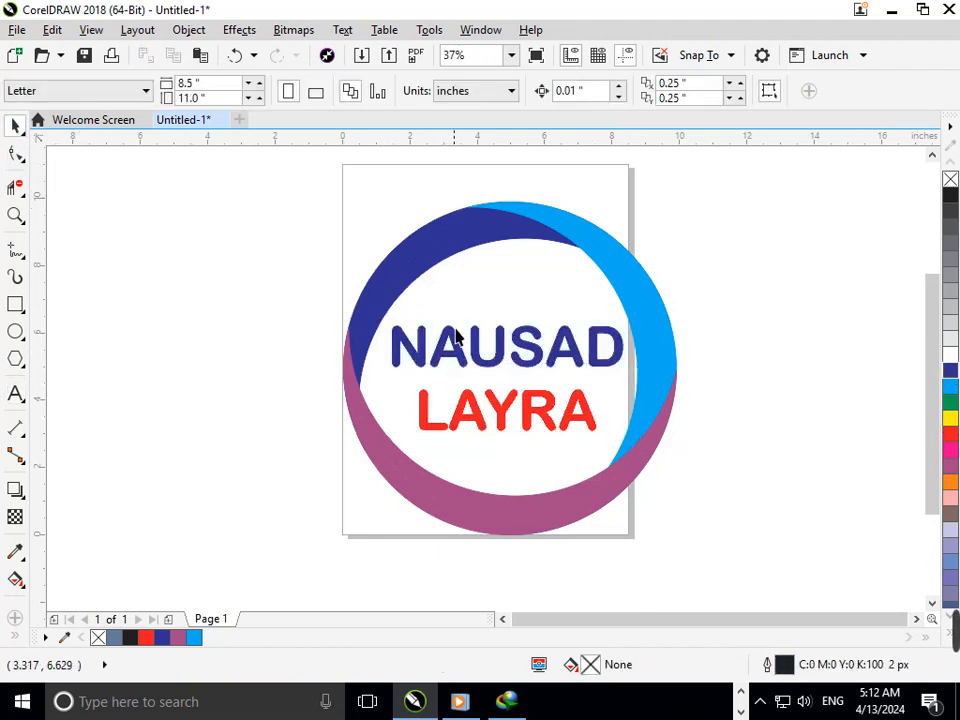
- Set the name's font to Gill Sans Ultra Bold and shrink the text to about 98 pt to fit inside the ring
left_click(550, 364)
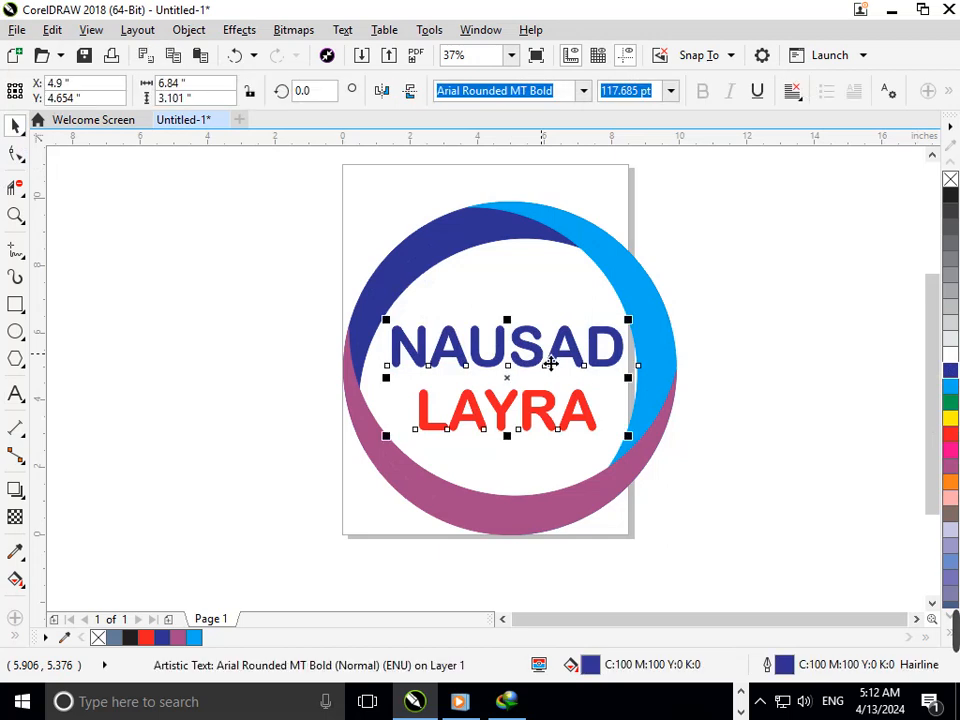
left_click(583, 90)
left_click(610, 247)
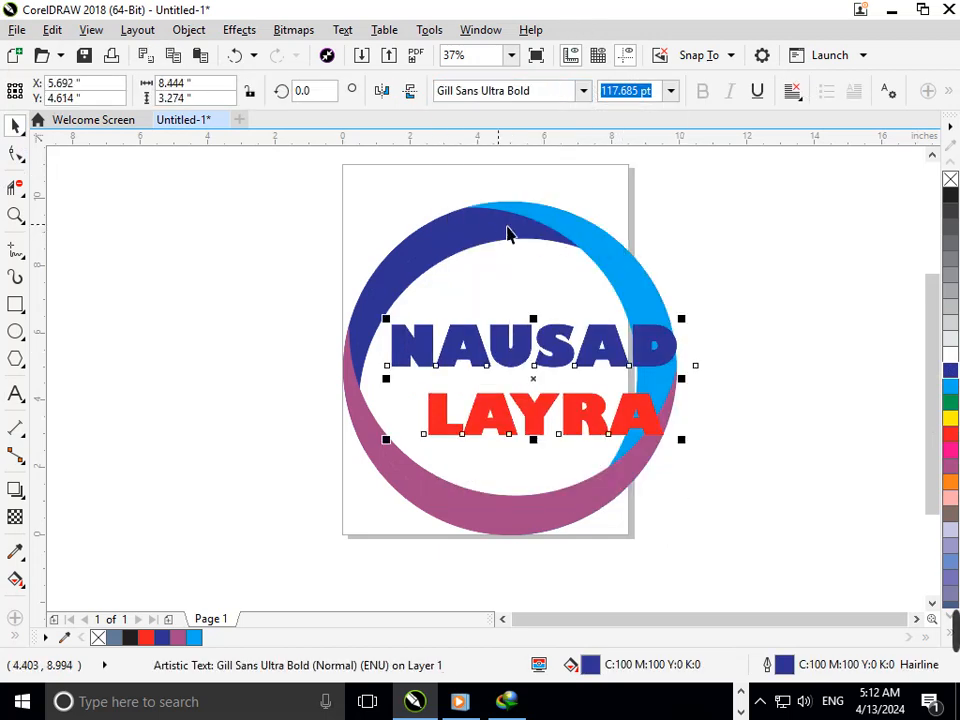
left_click_drag(393, 442, 467, 437)
- Change the name's font to MV Boli and move the text up and right to the middle of the ring
left_click(583, 91)
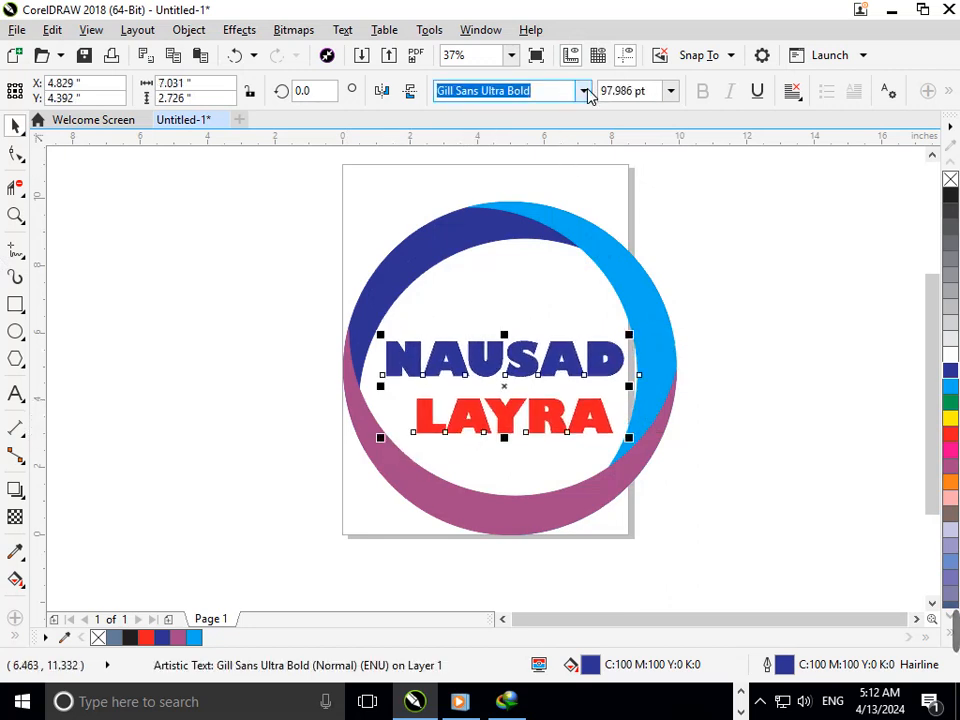
left_click_drag(671, 315, 672, 336)
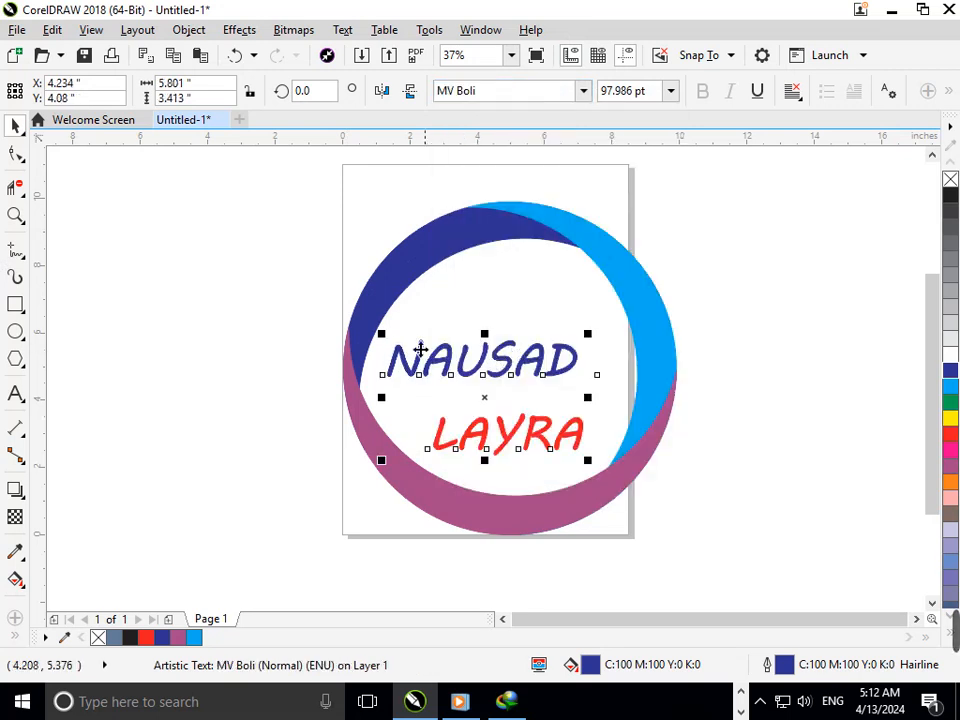
left_click(188, 271)
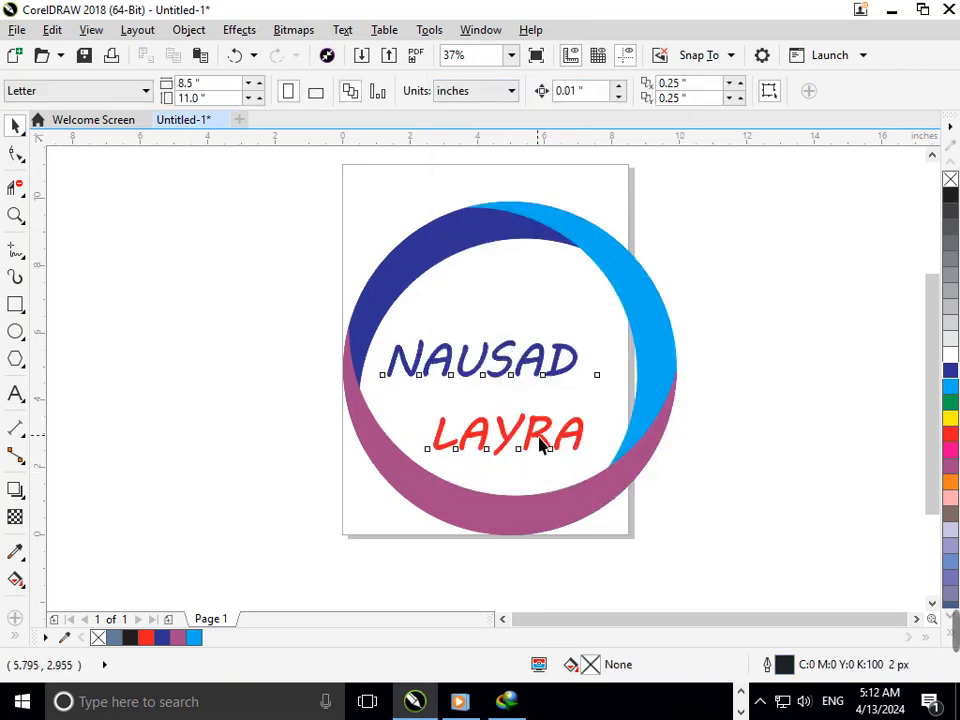
left_click_drag(540, 445, 564, 405)
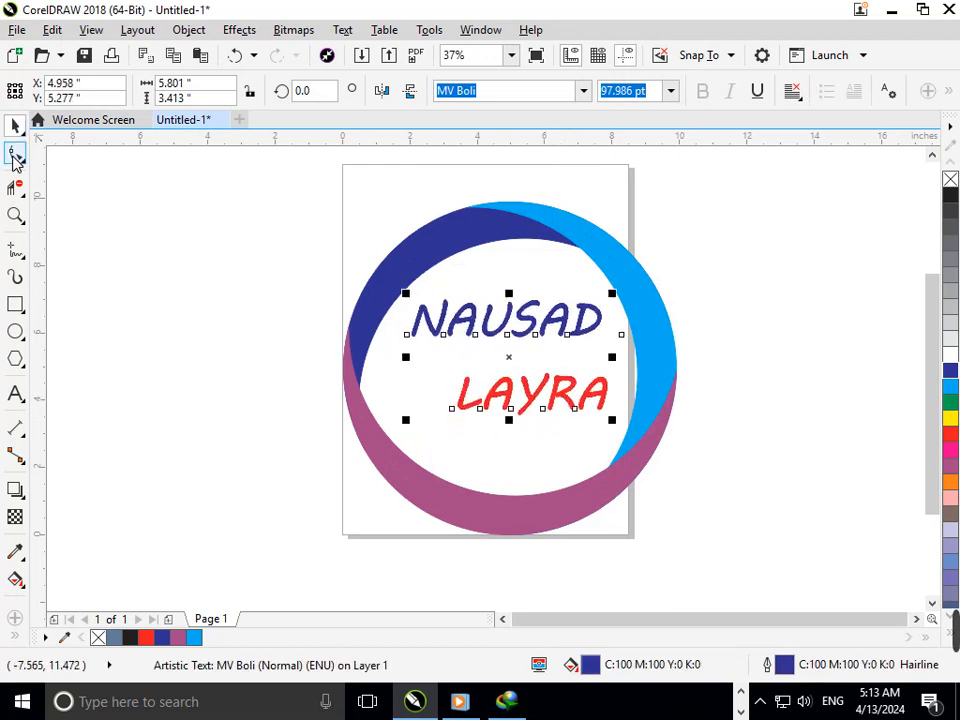
- Tighten the line spacing between the two lines of the name with the Shape tool
left_click(15, 154)
left_click(414, 390)
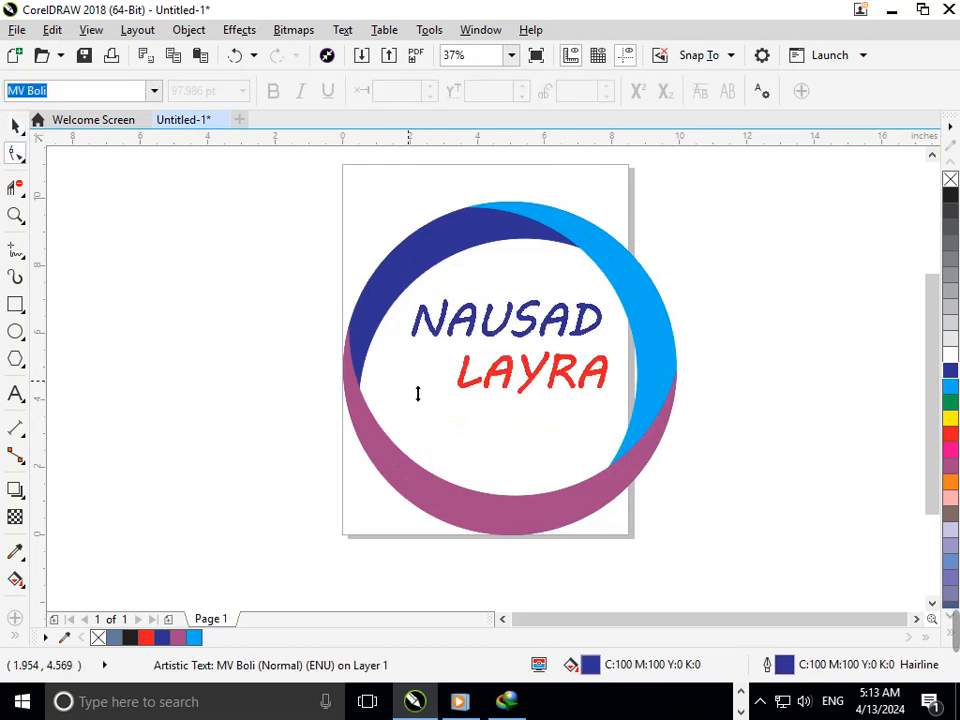
left_click_drag(418, 393, 415, 401)
left_click(17, 127)
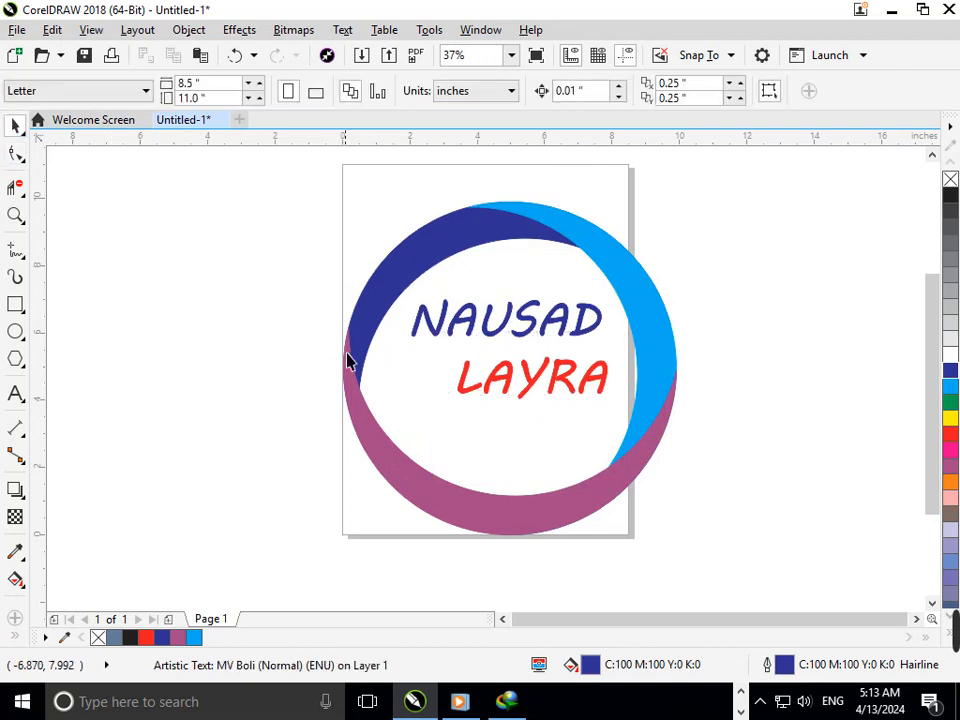
- Remove a leading space from the name's second line, move the text down and enlarge it to about 120 pt
double_click(463, 398)
key("BackSpace")
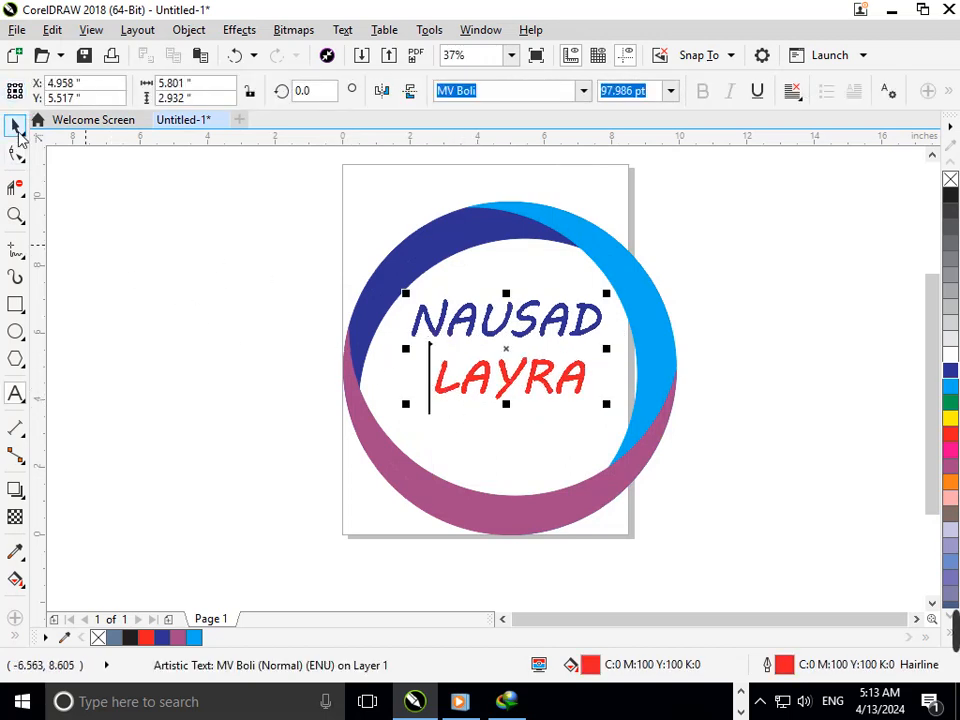
left_click(516, 401)
left_click(489, 388)
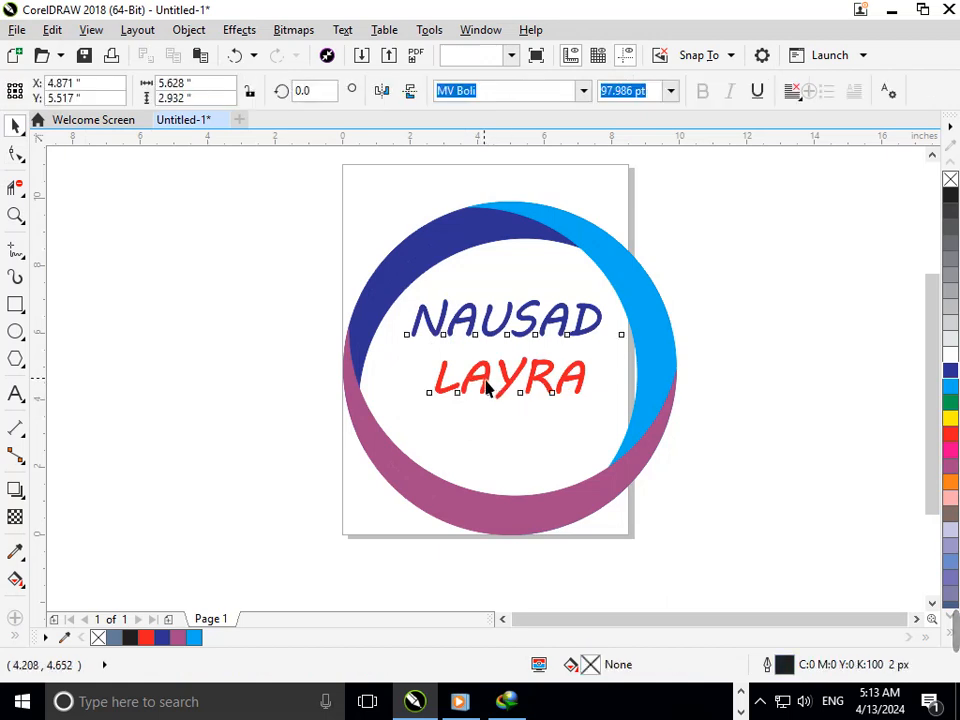
left_click_drag(603, 408, 624, 431)
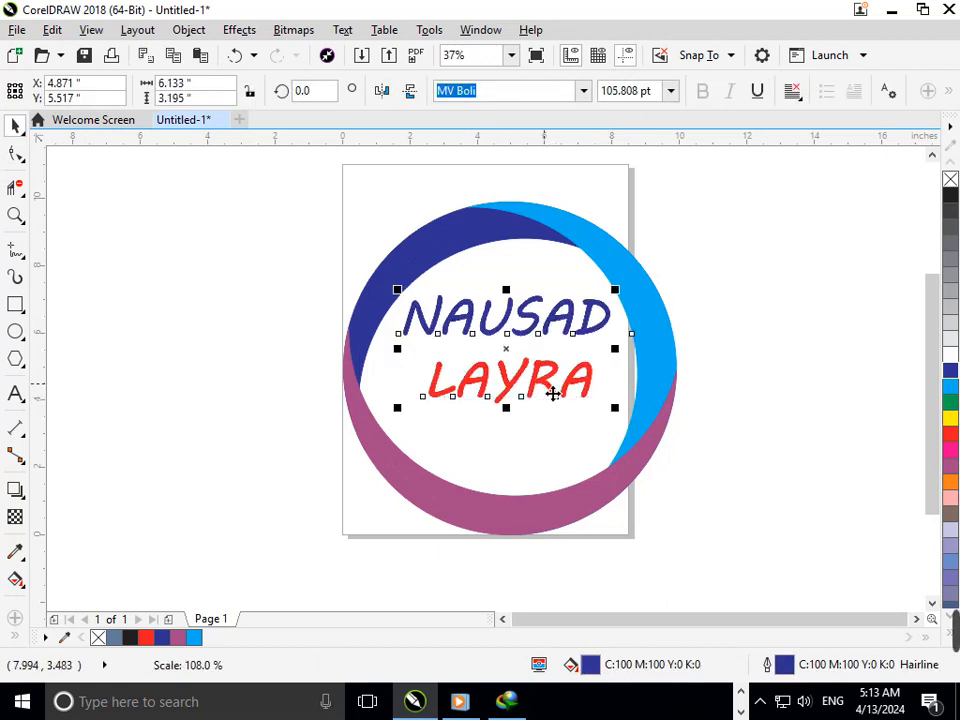
left_click_drag(553, 394, 544, 422)
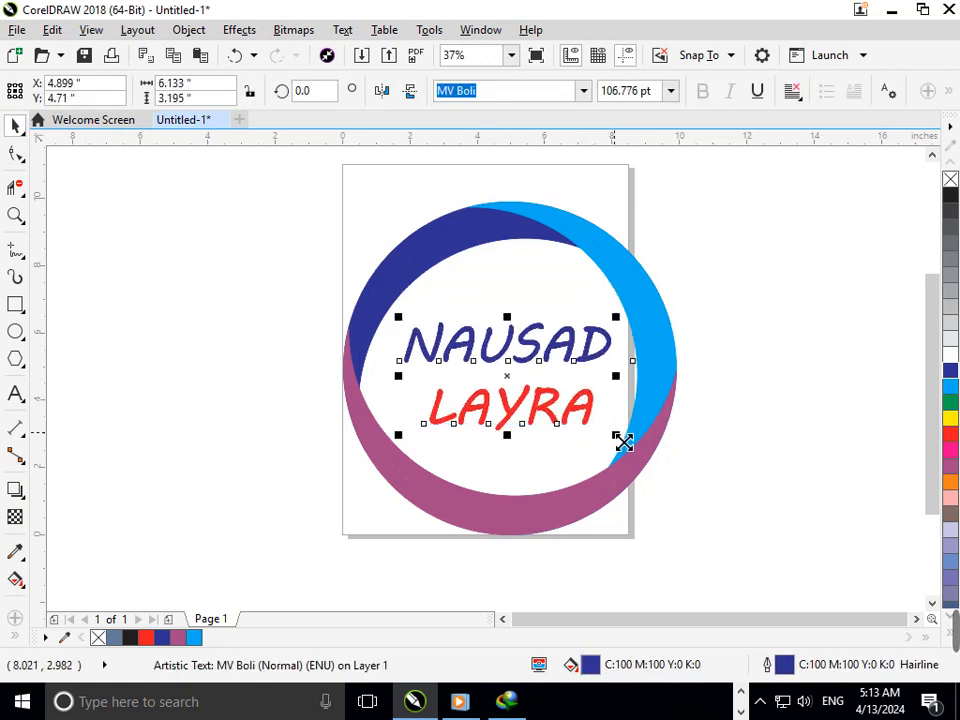
left_click_drag(621, 441, 632, 443)
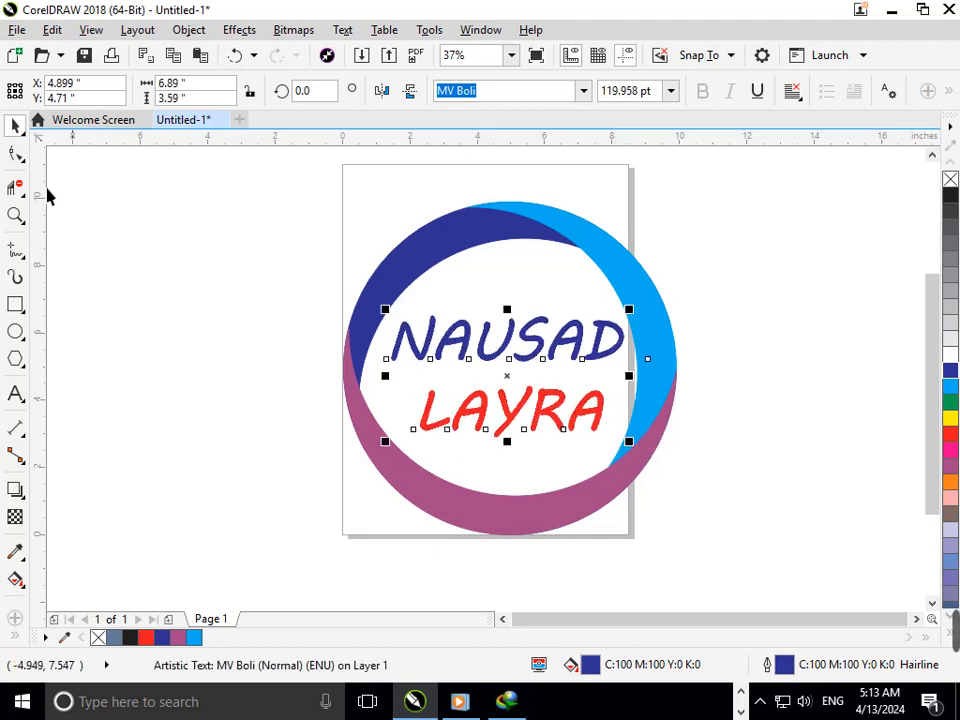
- Tighten the name's line spacing with the Shape tool and move the text slightly lower inside the ring
left_click(15, 153)
mouse_move(383, 443)
left_mouse_down()
mouse_move(459, 424)
mouse_move(390, 427)
left_mouse_up()
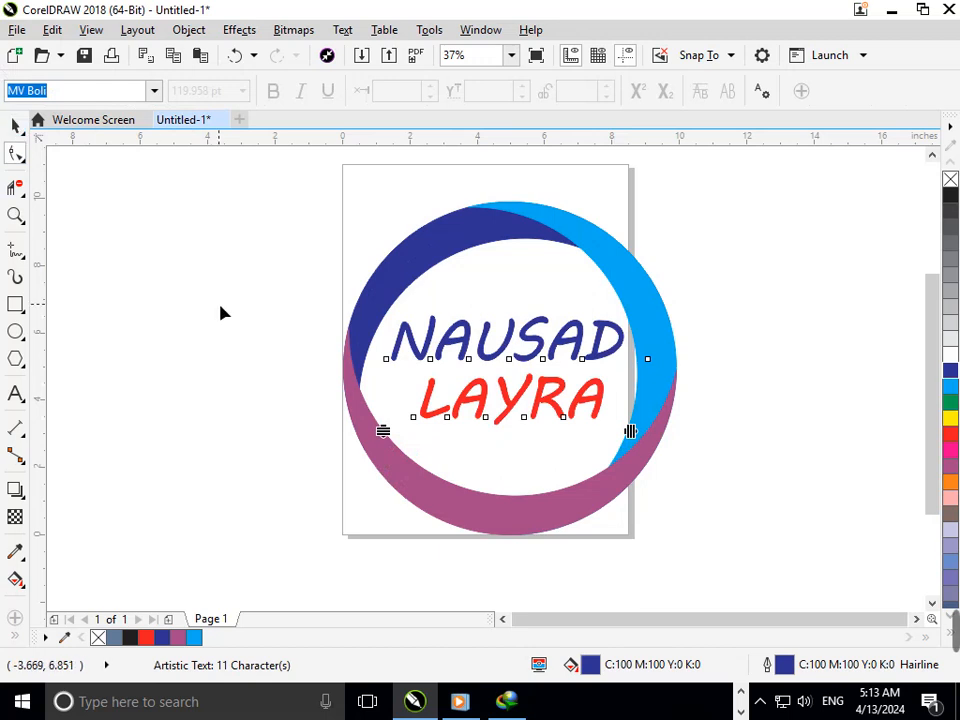
left_click(15, 125)
left_click(178, 311)
left_click_drag(516, 418, 518, 429)
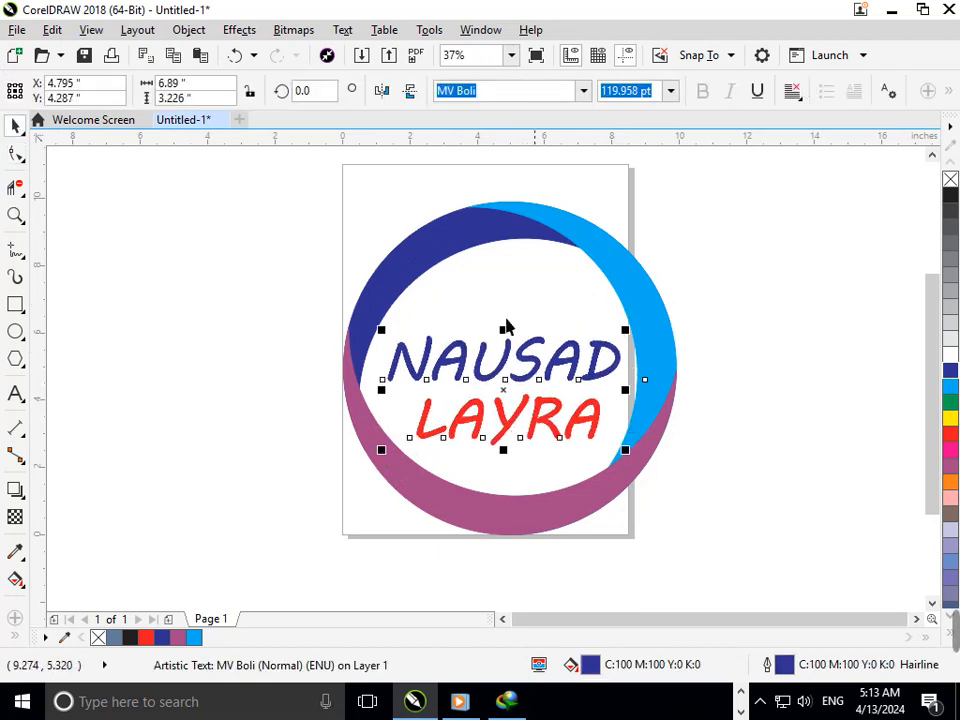
left_click(219, 264)
- Draw a rectangle about 1.6 inches high across the ring's upper-left inner edge, above the name, and shorten it from its right end
left_click(15, 304)
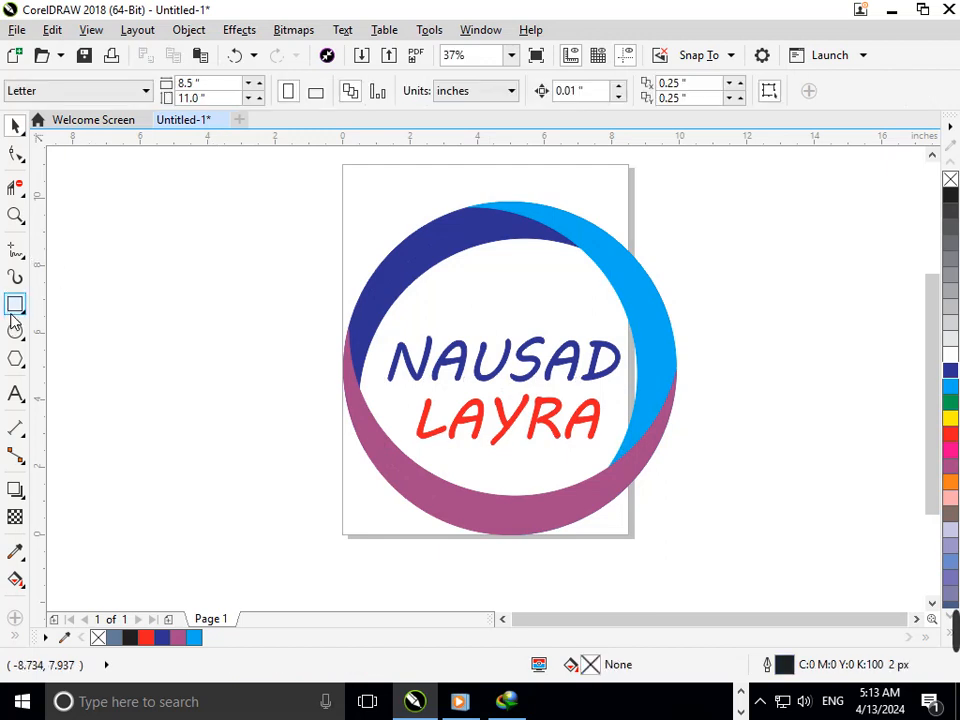
left_click_drag(368, 277, 495, 306)
key("ctrl+z")
left_click(15, 125)
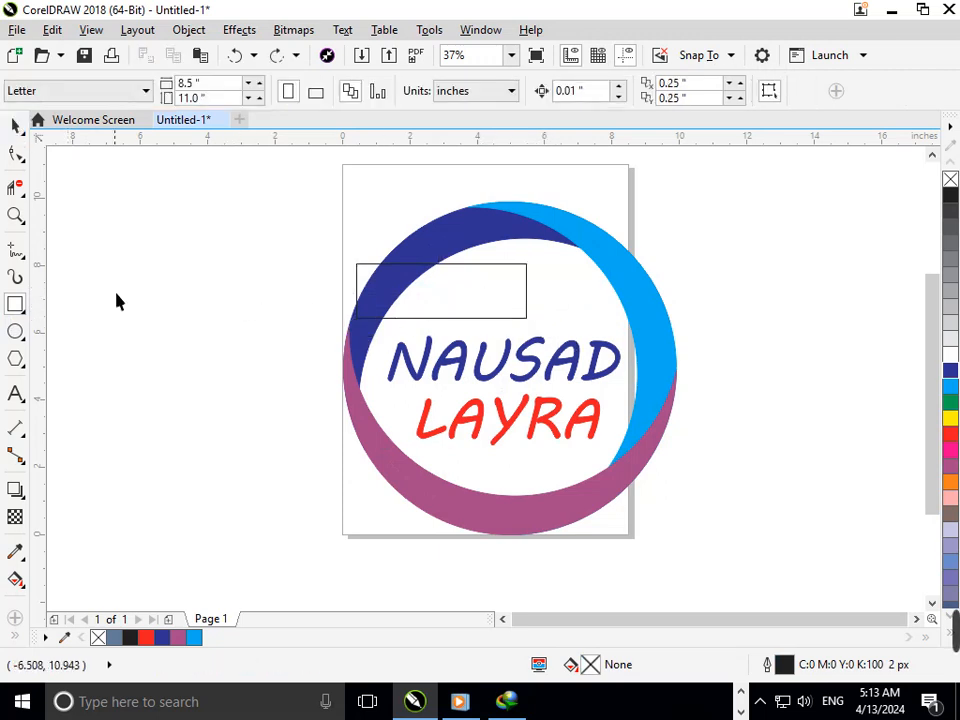
left_click(526, 304)
left_click_drag(531, 290, 492, 292)
left_click(135, 414)
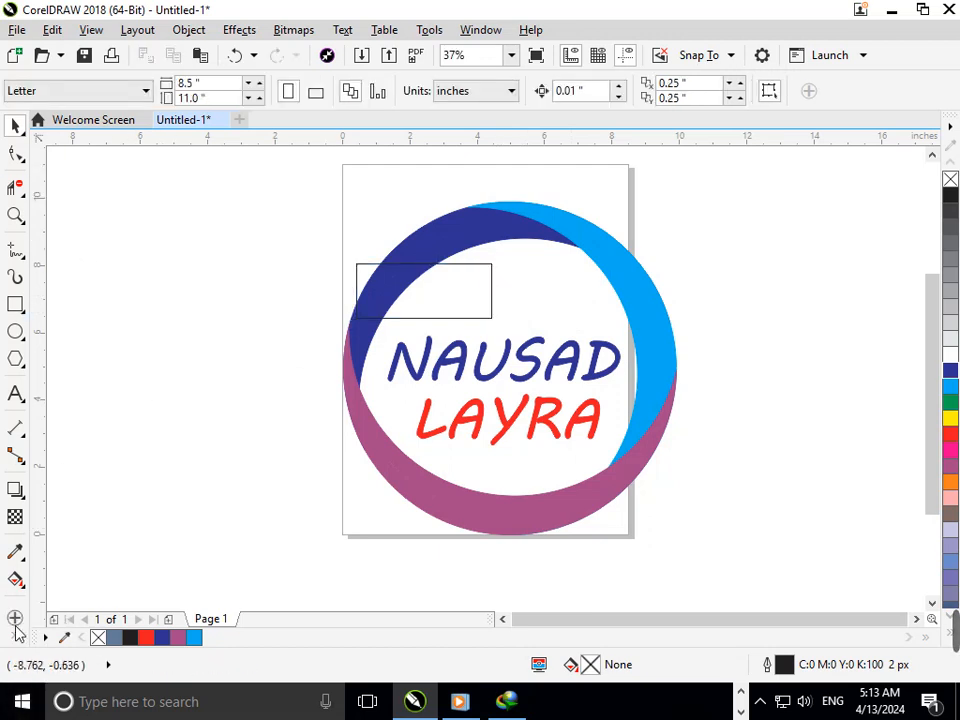
- Smart Fill the rectangle's area inside the ring, colour the new piece green and delete the original rectangle
left_click(477, 291)
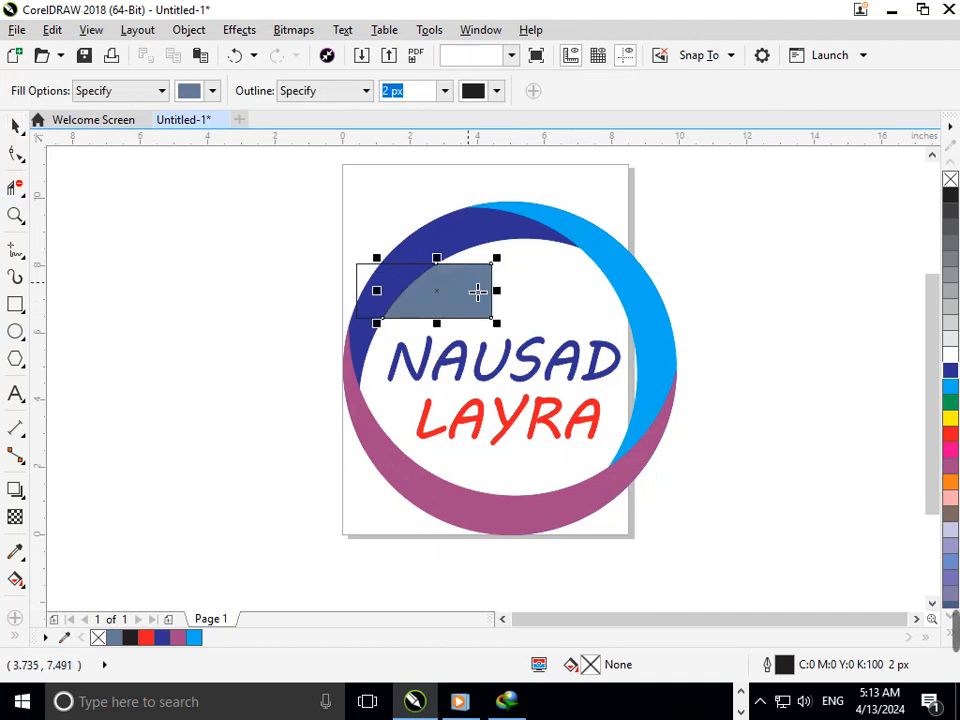
left_click(950, 401)
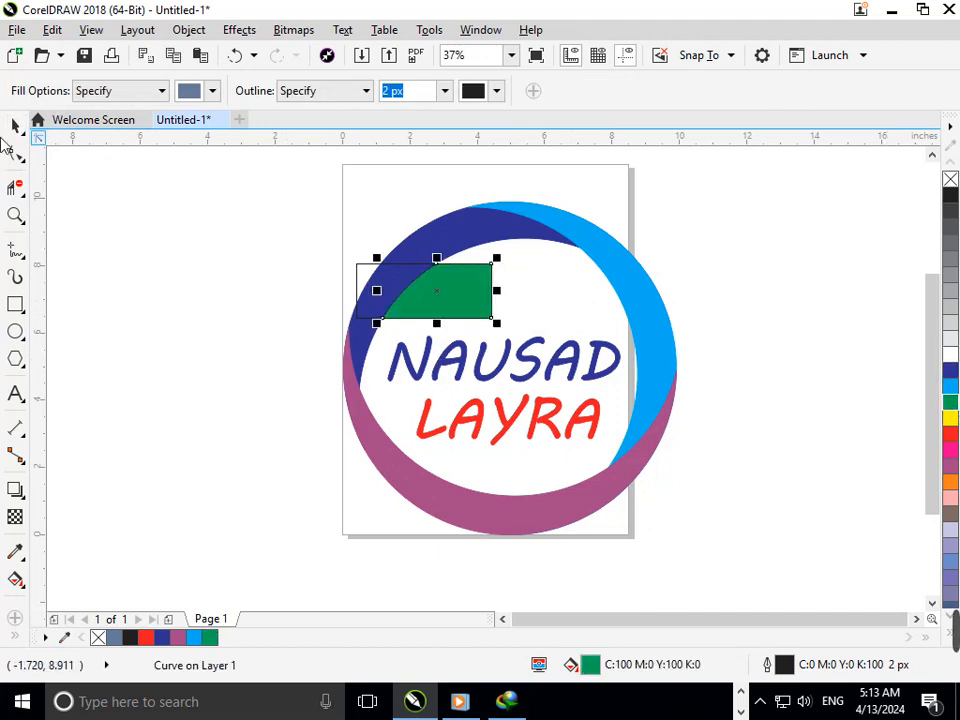
left_click(16, 124)
left_click(400, 322)
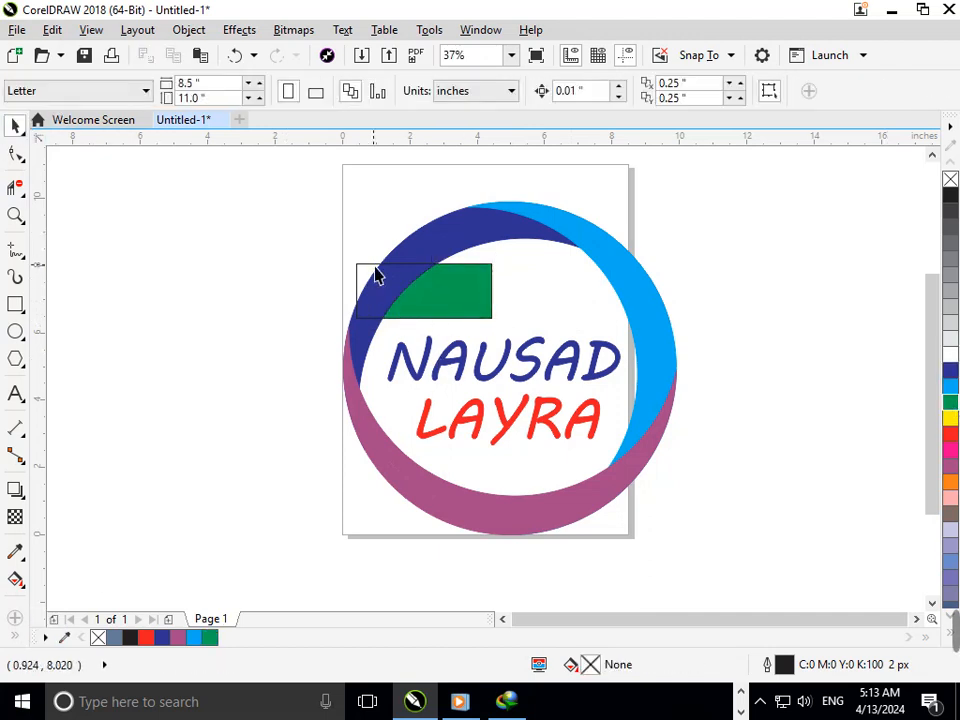
left_click_drag(370, 264, 298, 257)
key("Delete")
- Set the outline of the green piece to None, keeping the piece in its place against the ring
left_click_drag(468, 298, 359, 302)
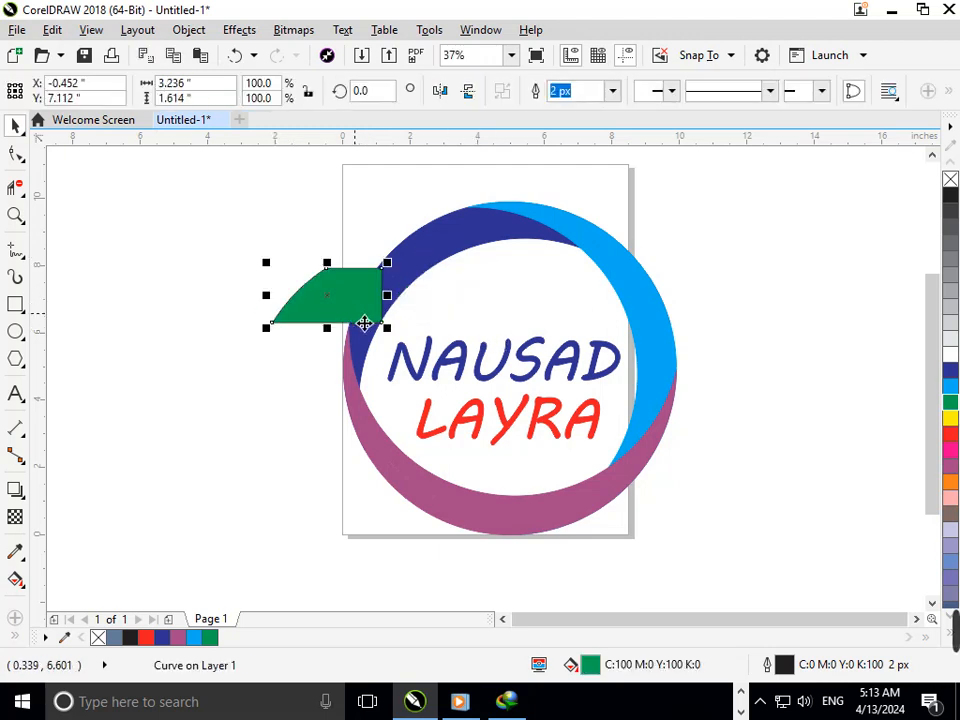
key("ctrl+z")
left_click(612, 91)
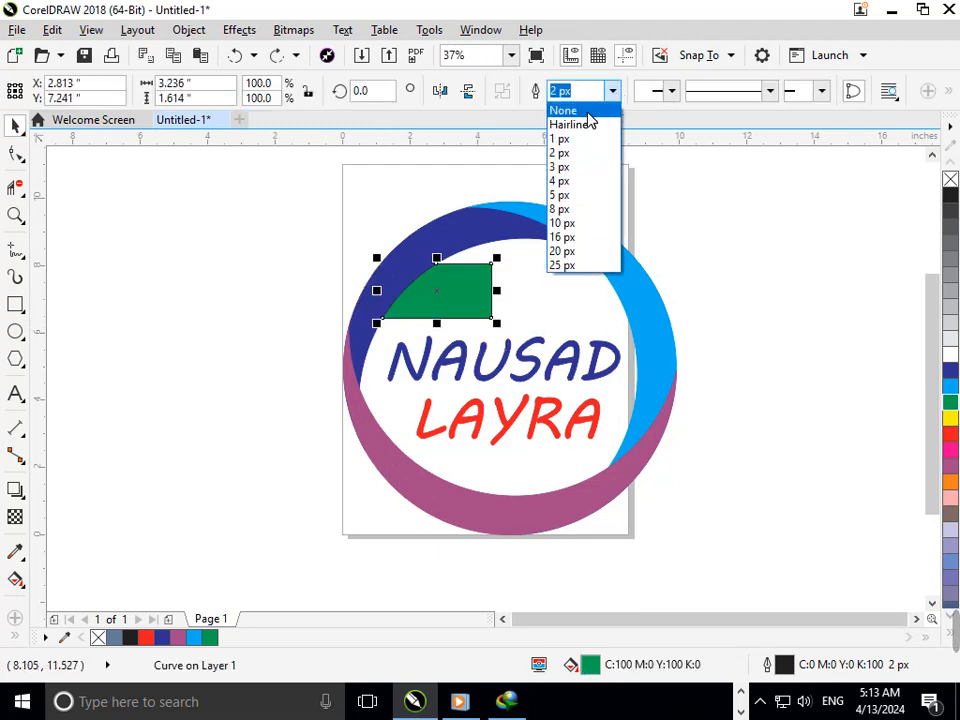
left_click(588, 114)
left_click(495, 311)
left_click(470, 300)
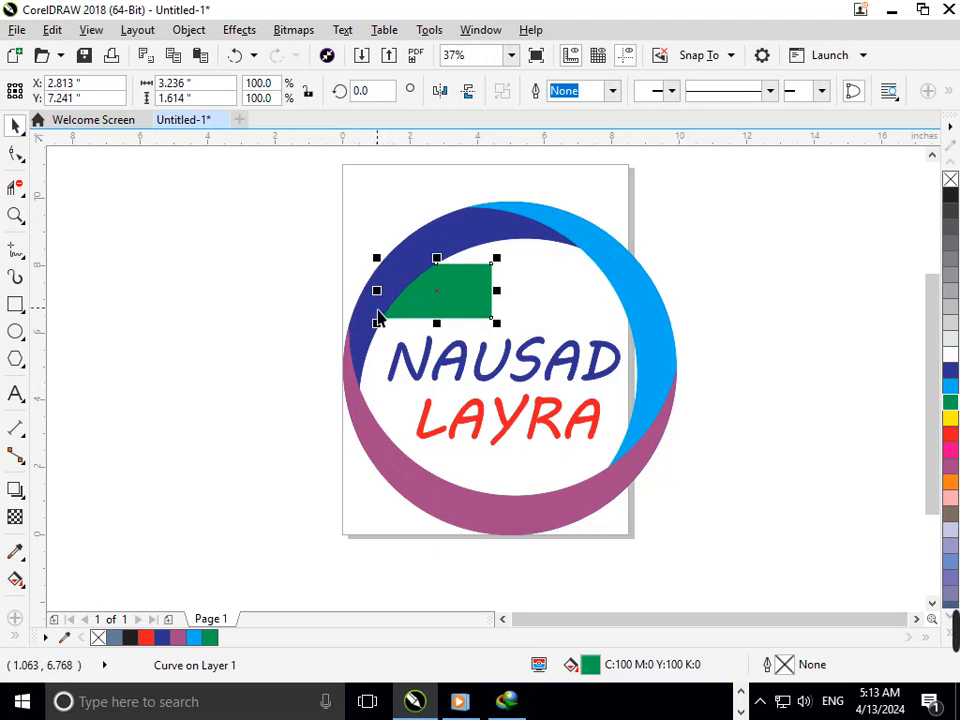
- Place a mirrored copy of the green piece against the ring's right inner edge and move the name slightly down and right
left_click_drag(376, 290, 590, 318)
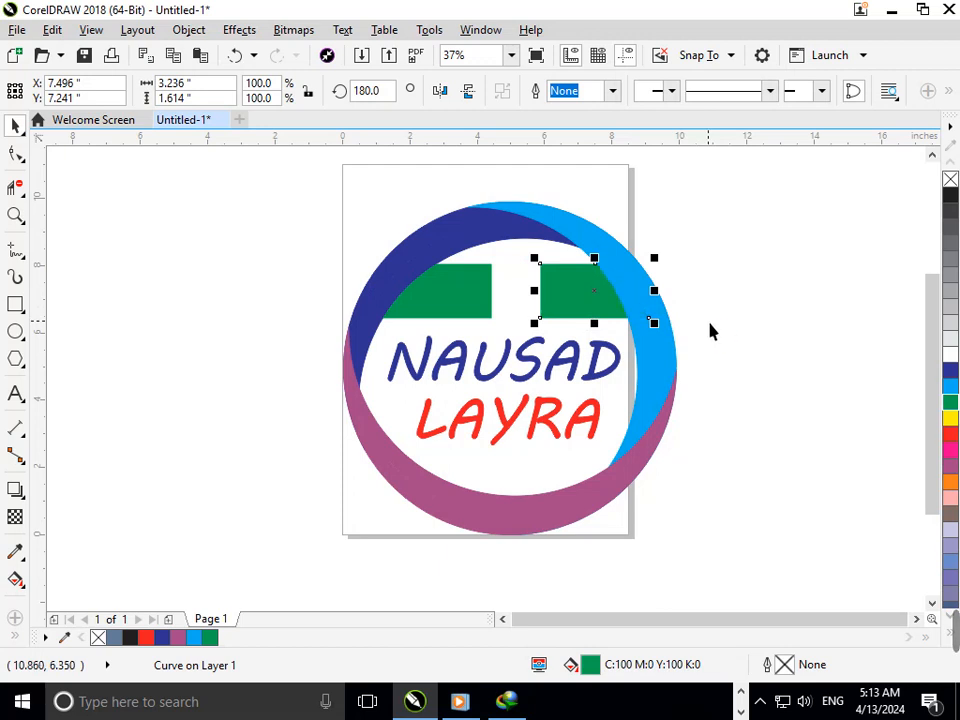
left_click(776, 319)
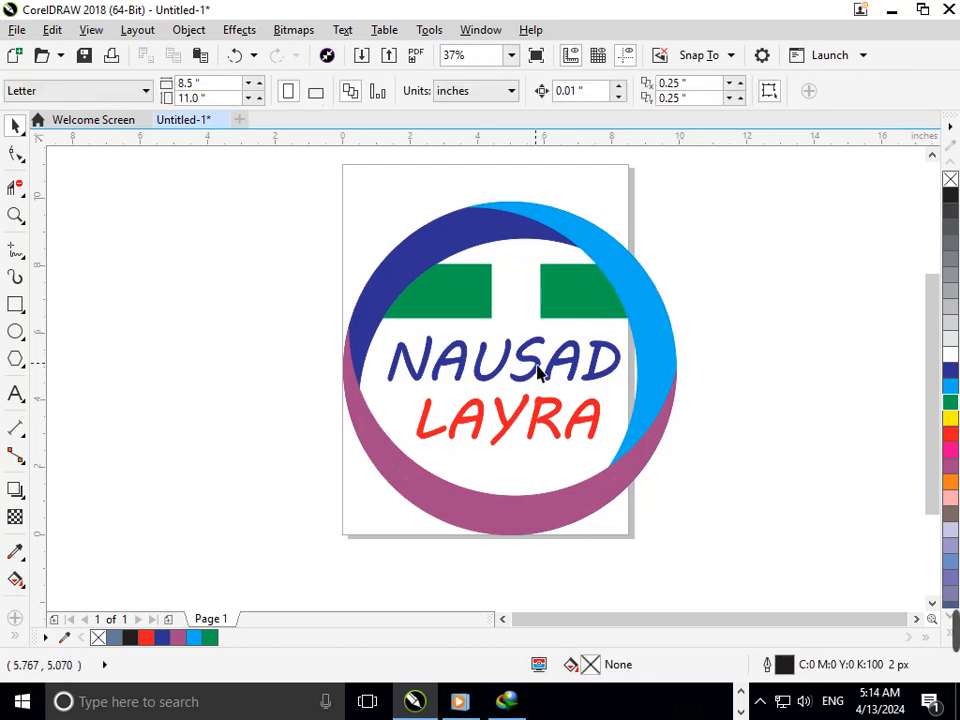
mouse_move(538, 372)
left_mouse_down()
mouse_move(536, 386)
mouse_move(547, 388)
left_mouse_up()
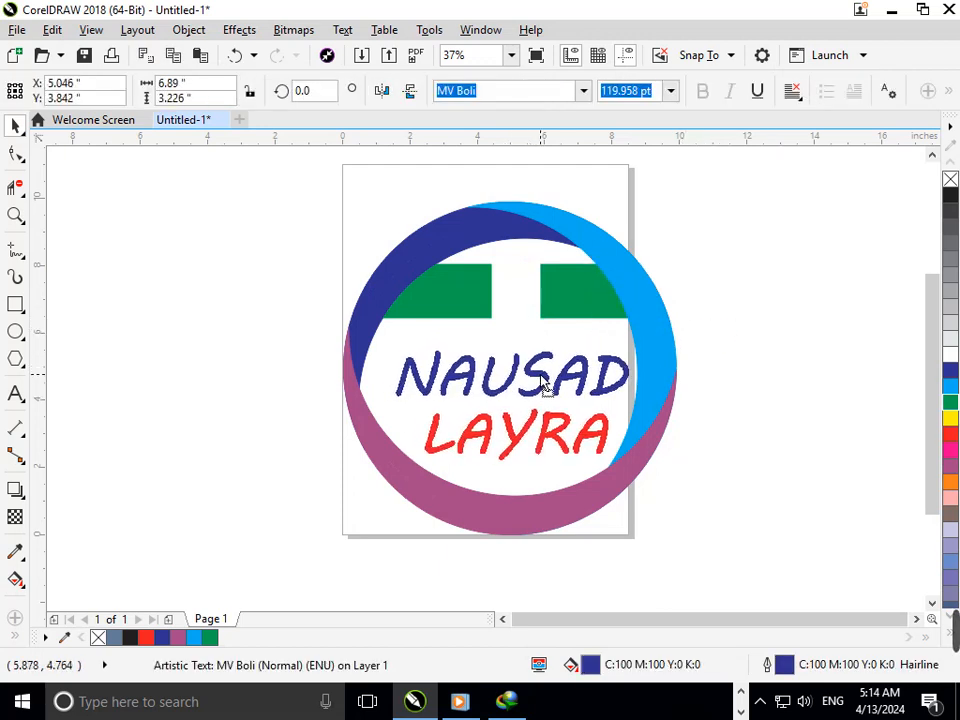
left_click(740, 333)
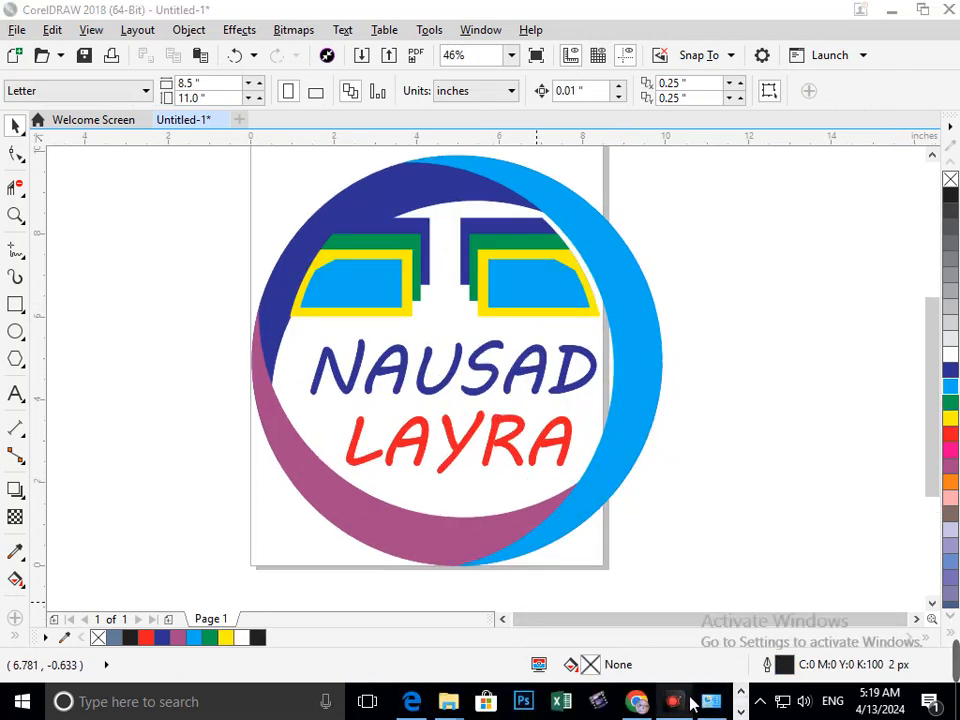
left_click(675, 704)
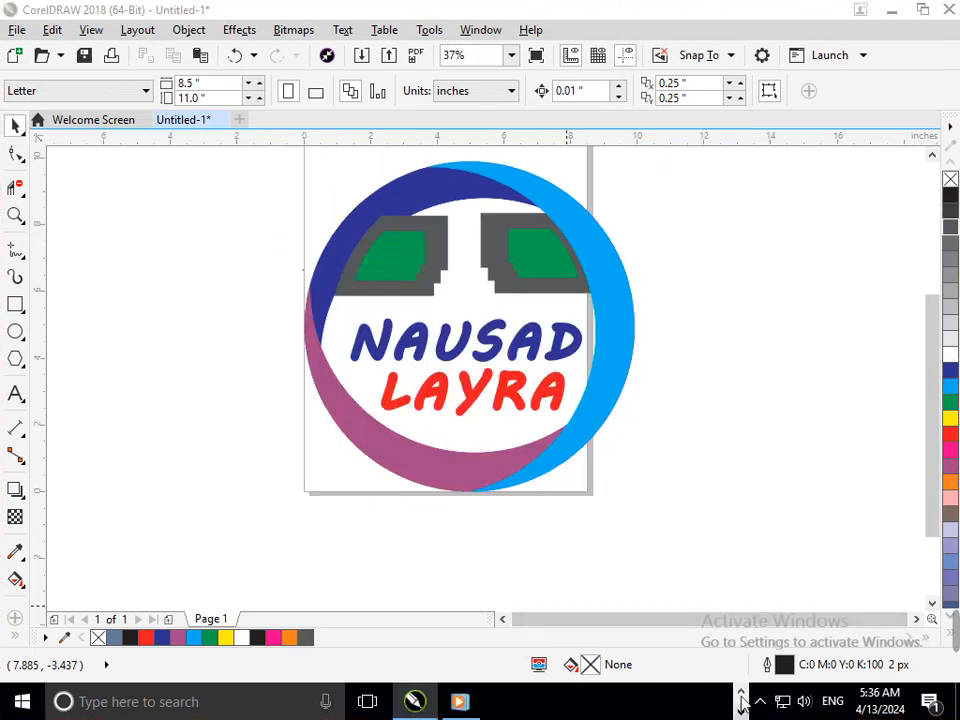
left_click(673, 703)
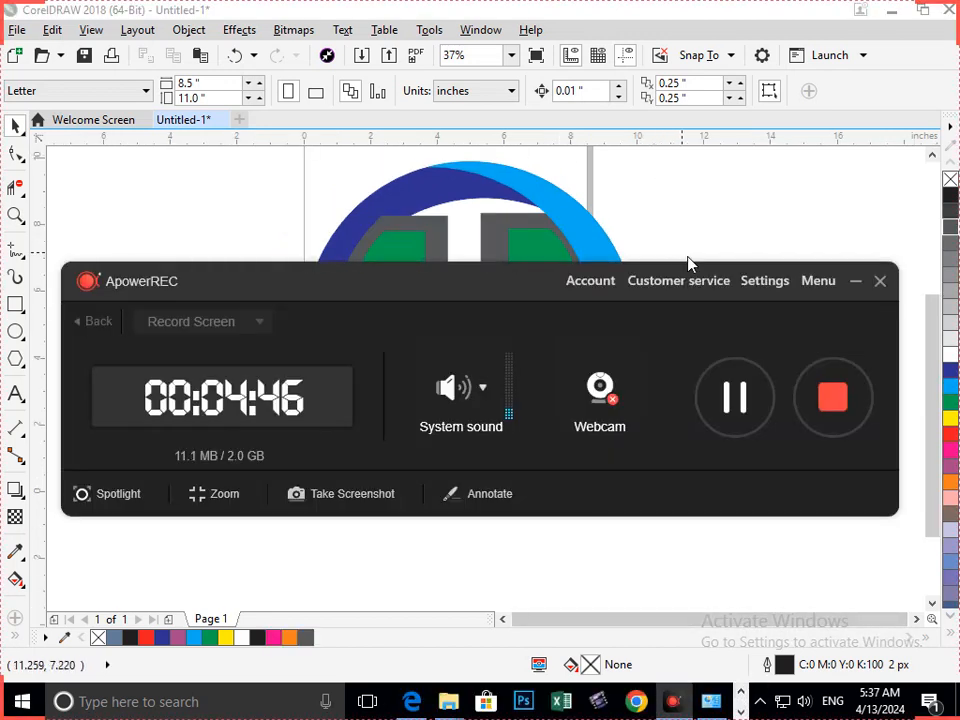
left_click(856, 281)
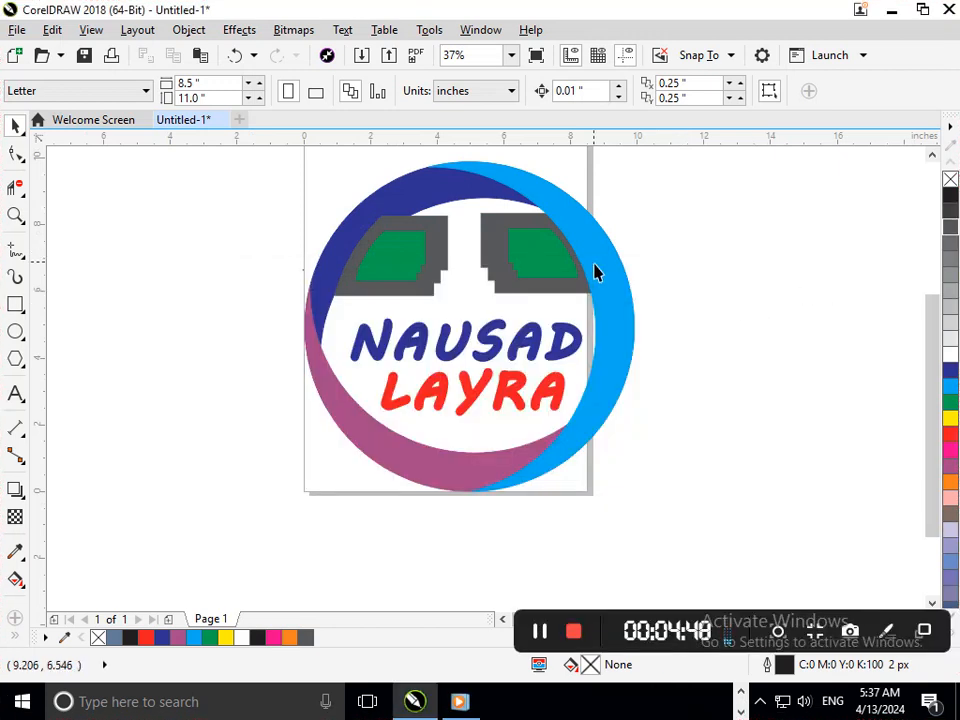
- Select the whole logo and move it off the page to the empty area above and left of it
scroll(564, 295, "down", 2)
left_click_drag(557, 520, 525, 486)
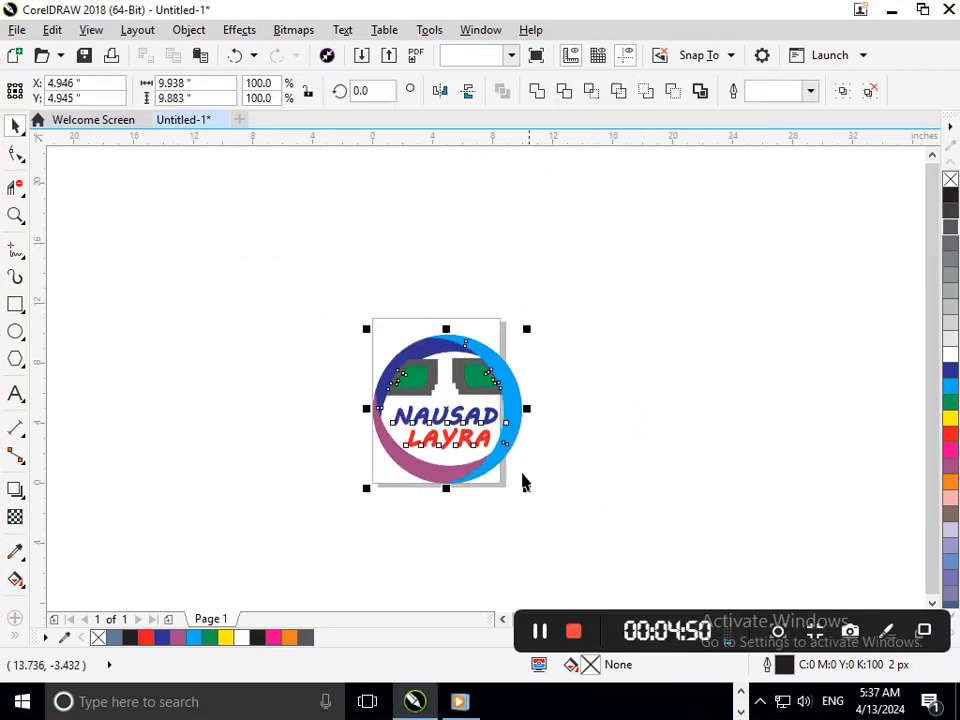
left_click_drag(440, 420, 122, 302)
key("F3")
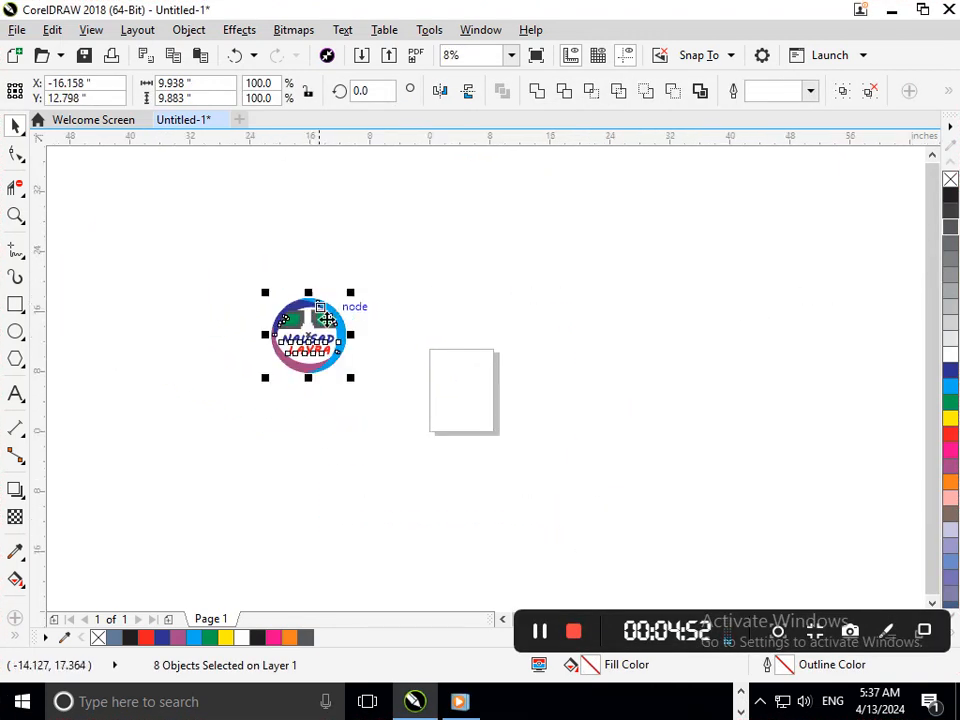
left_click_drag(332, 302, 152, 302)
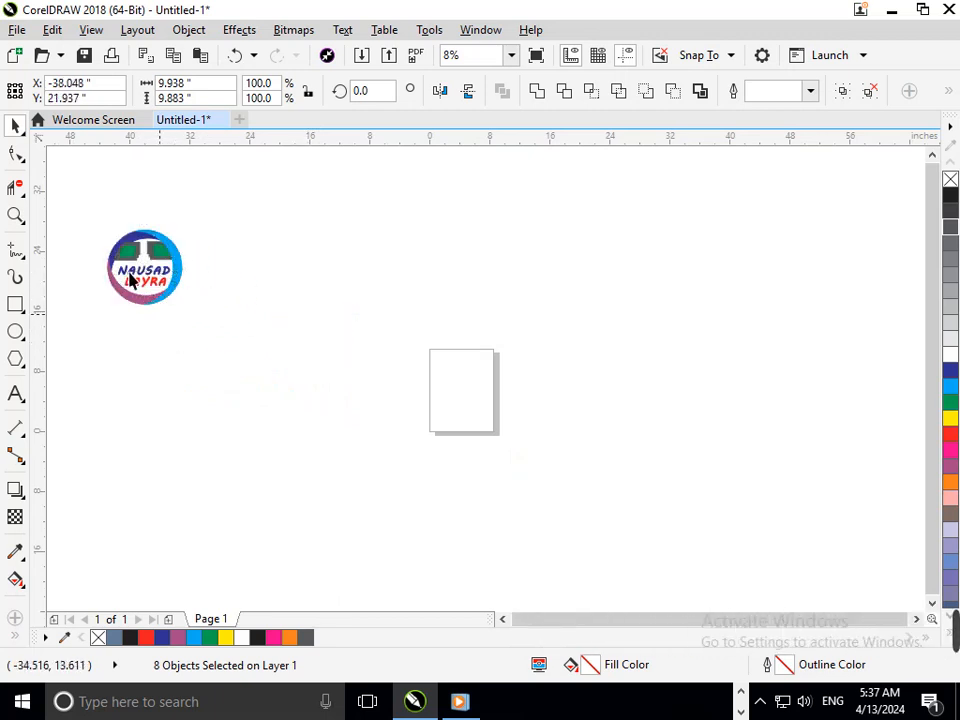
left_click(103, 234)
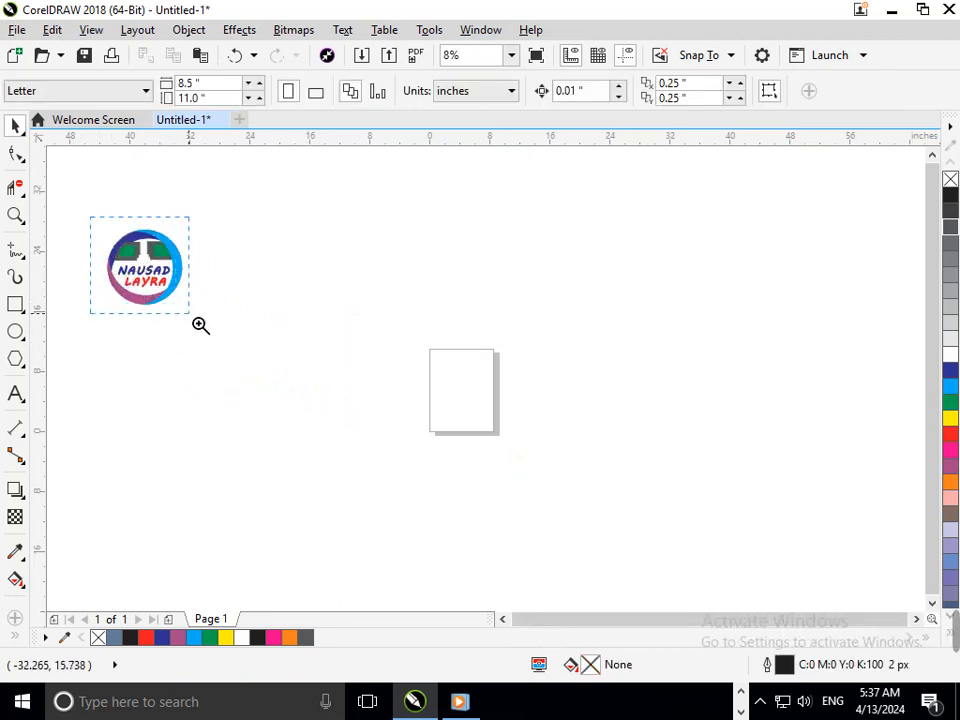
left_click_drag(200, 325, 199, 323)
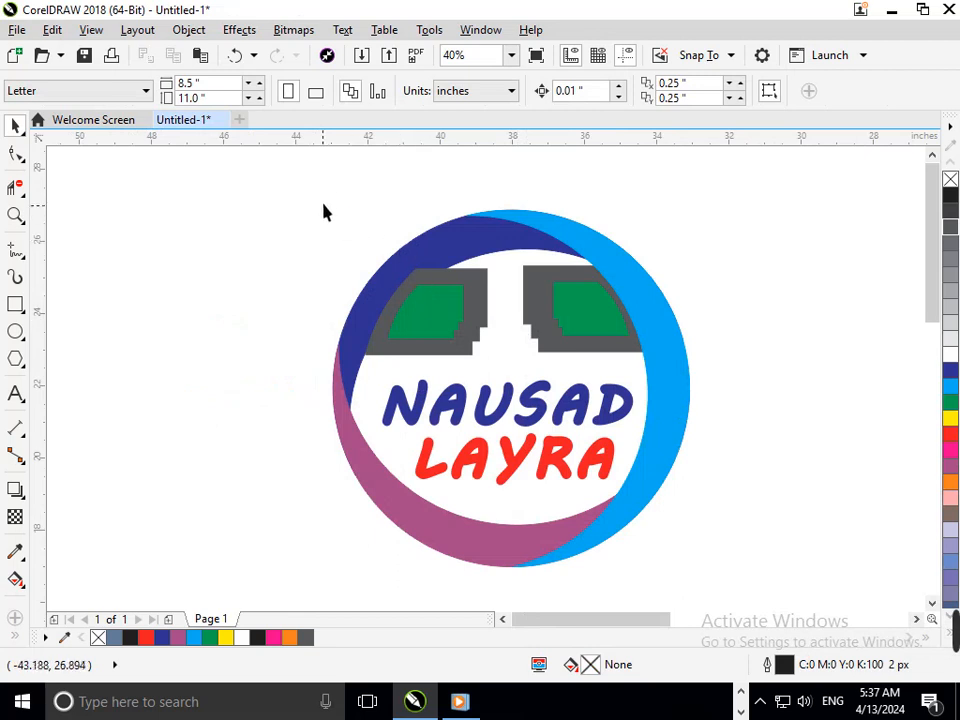
- Group the grey and green shapes in the ring's upper left, and select the matching pair in the upper right
left_click_drag(318, 263, 518, 380)
key("ctrl+g")
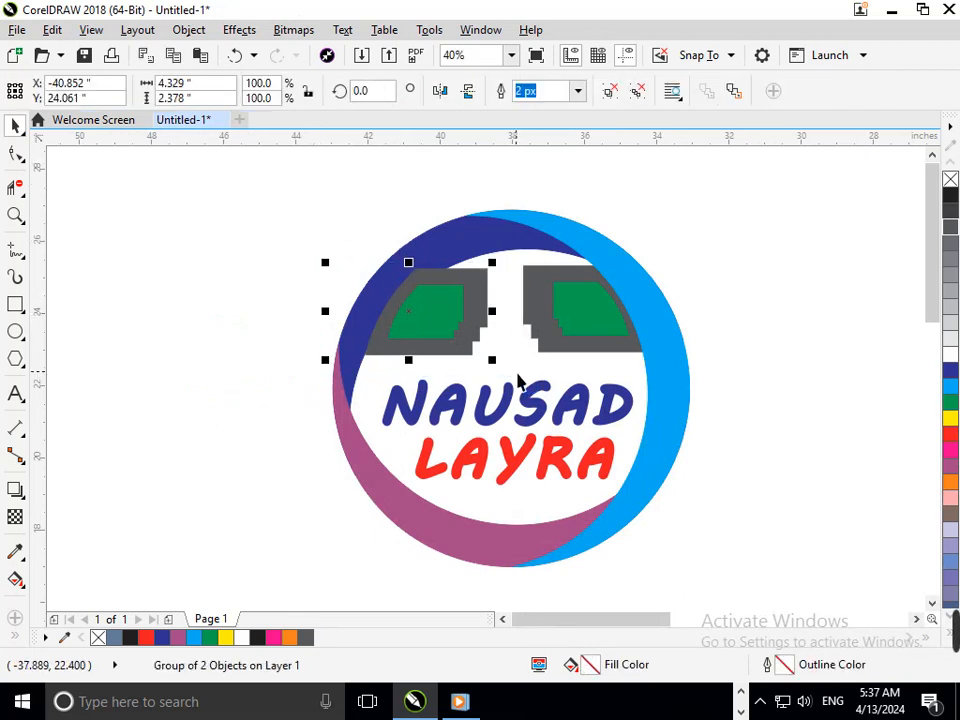
left_click(696, 285)
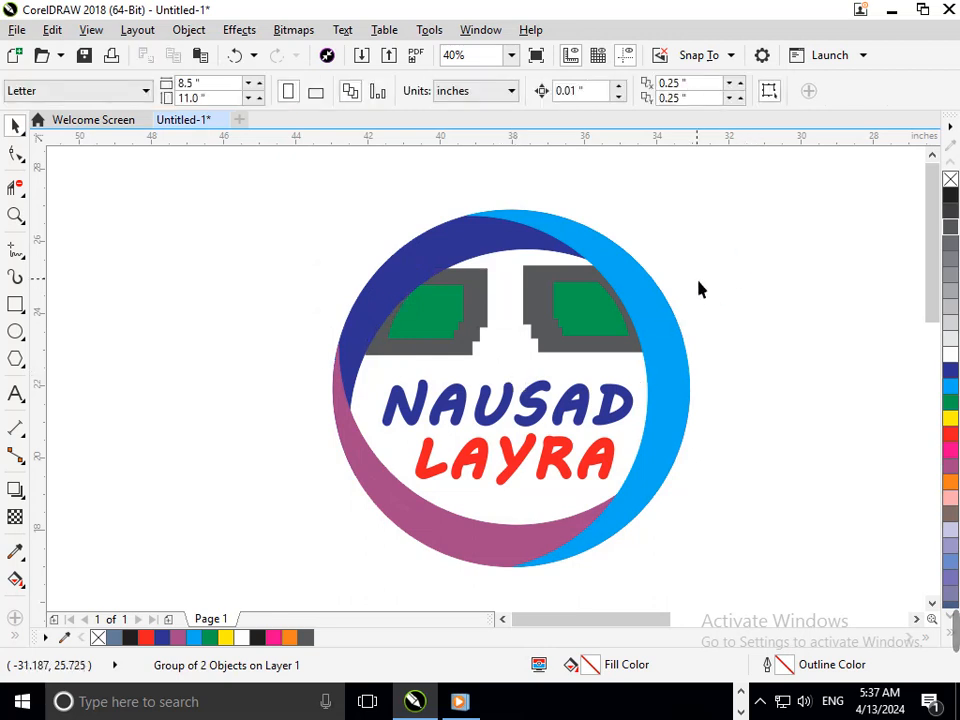
left_click_drag(727, 242, 522, 373)
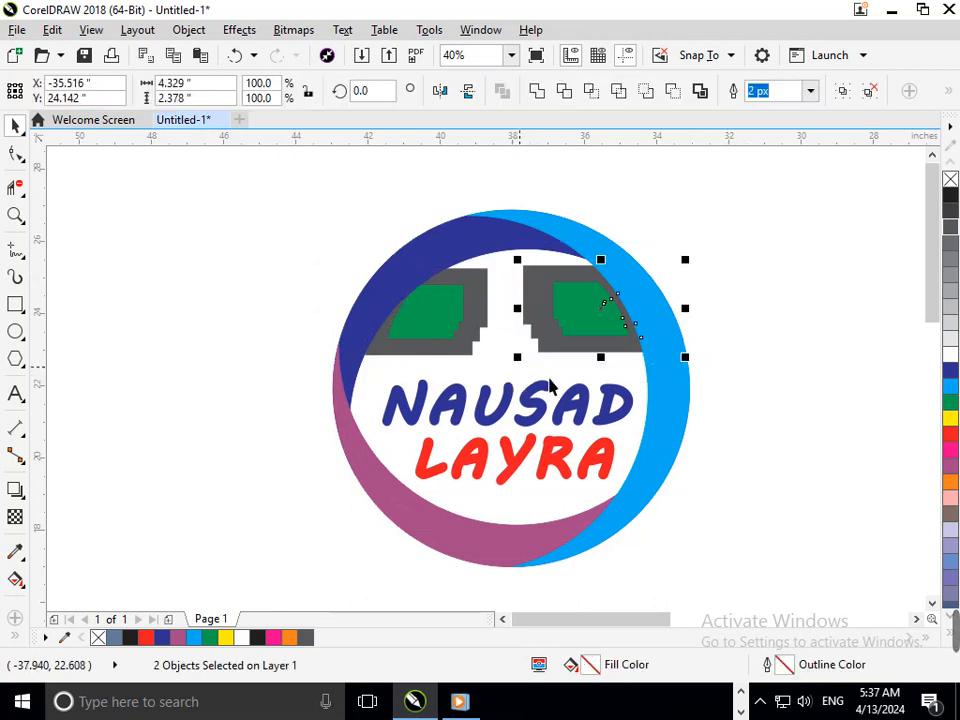
left_click(707, 360)
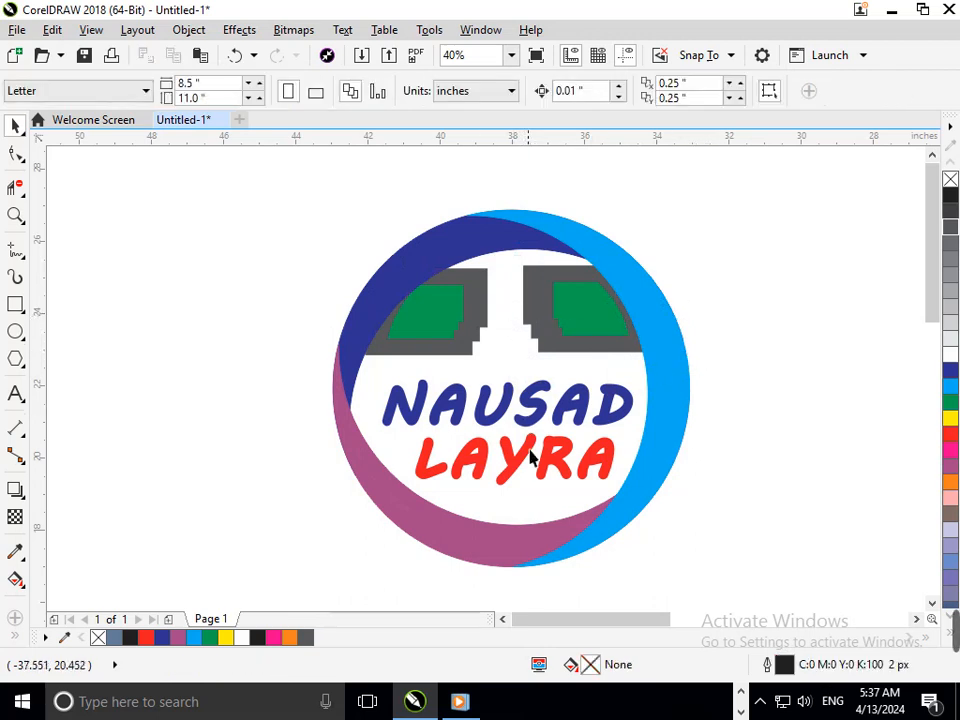
- Move the name slightly left inside the ring and set its outline width to 50 px
left_click_drag(524, 462, 521, 463)
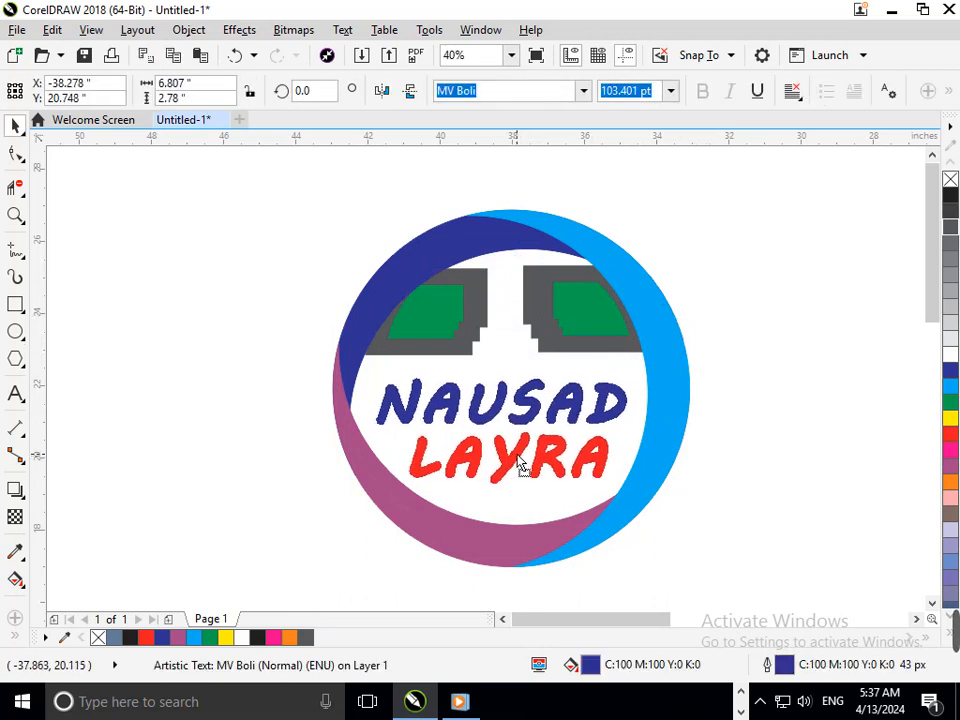
key("F12")
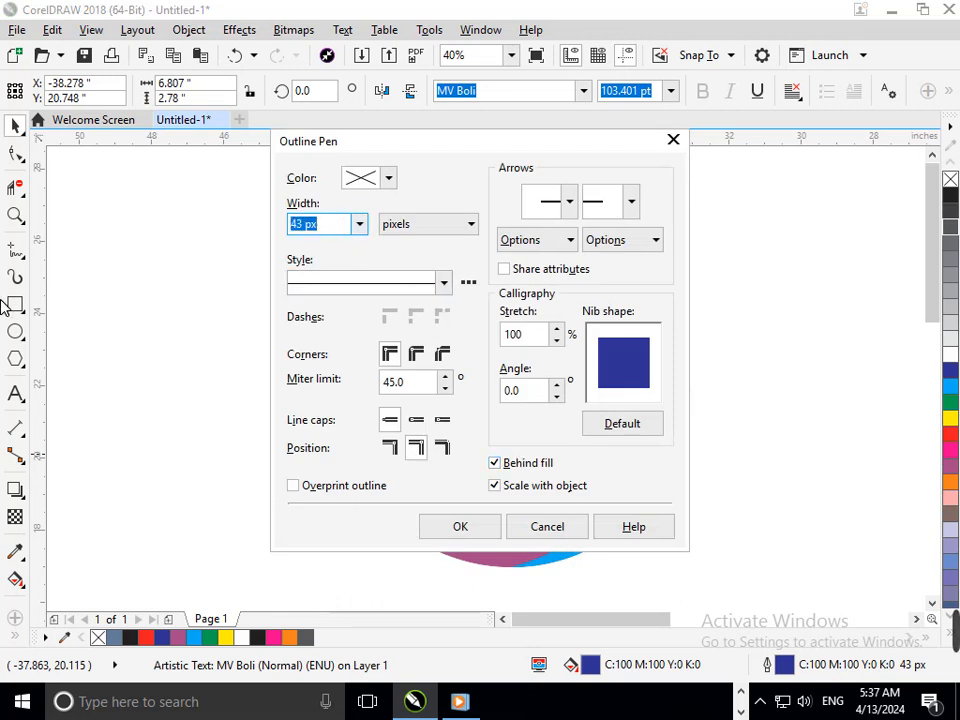
key("Return")
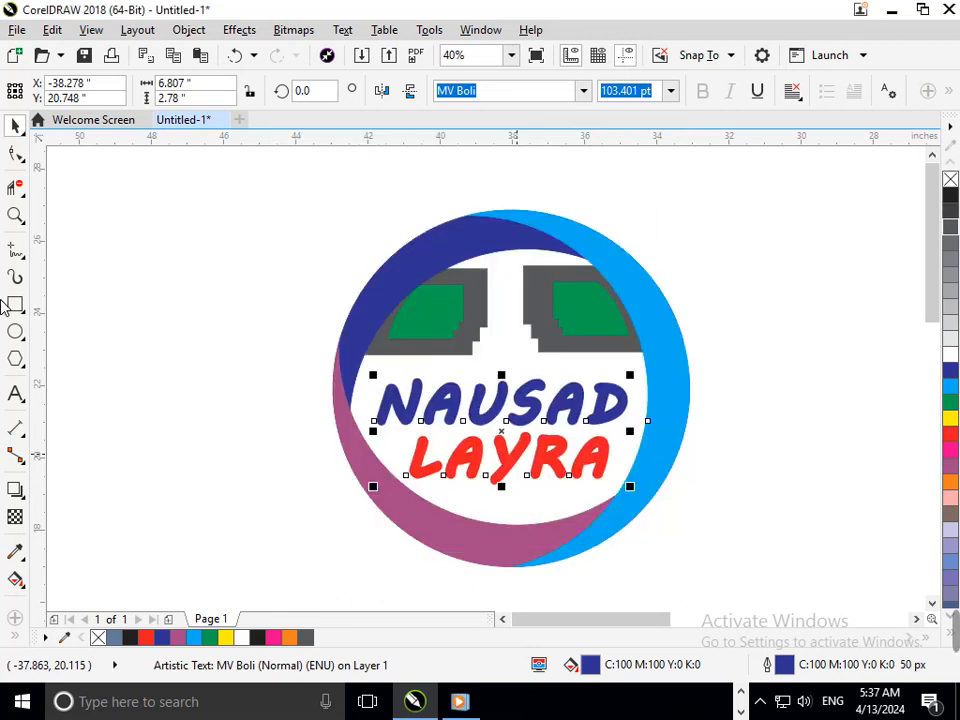
- Apply a linear fountain fill to the cyan crescent, running from cyan at its lower end to black at its upper end
left_click(748, 390)
scroll(664, 394, "down", 4)
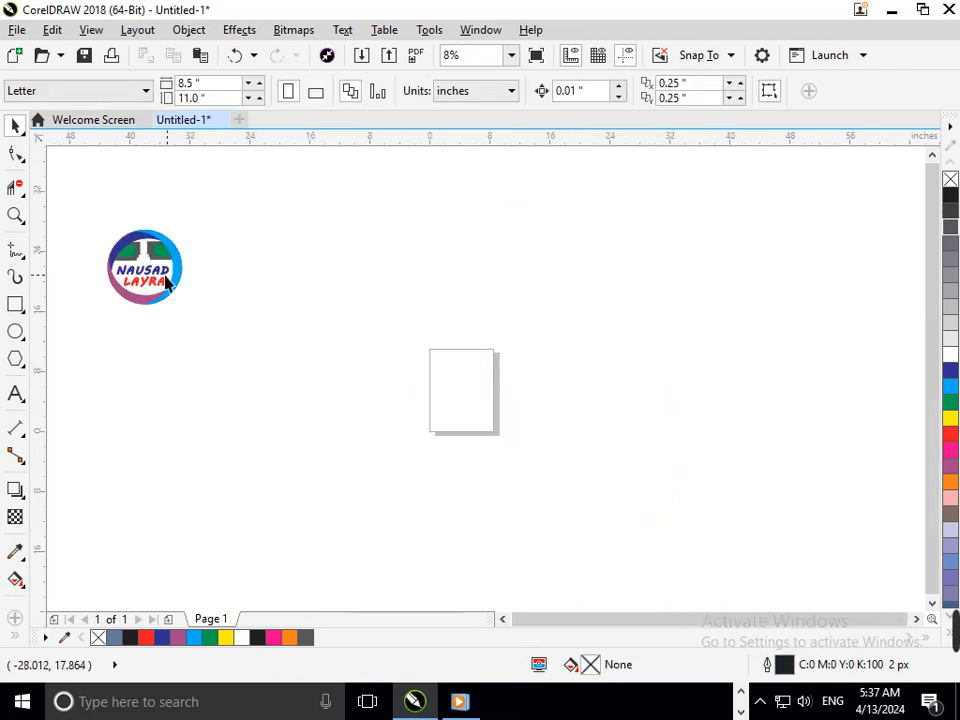
scroll(249, 331, "up", 4)
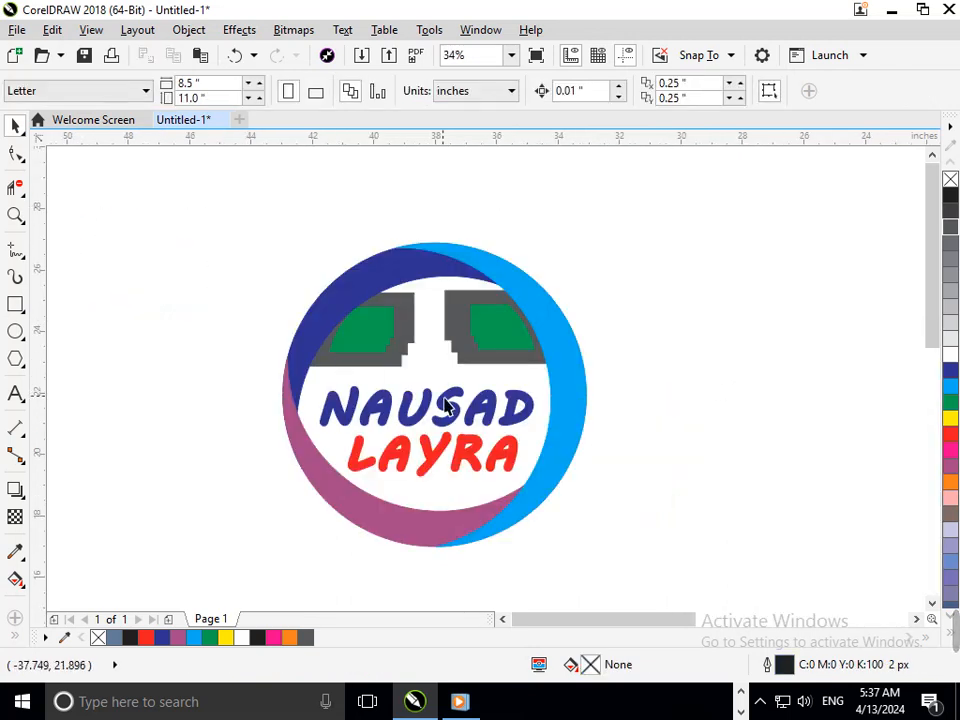
left_click_drag(580, 450, 604, 435)
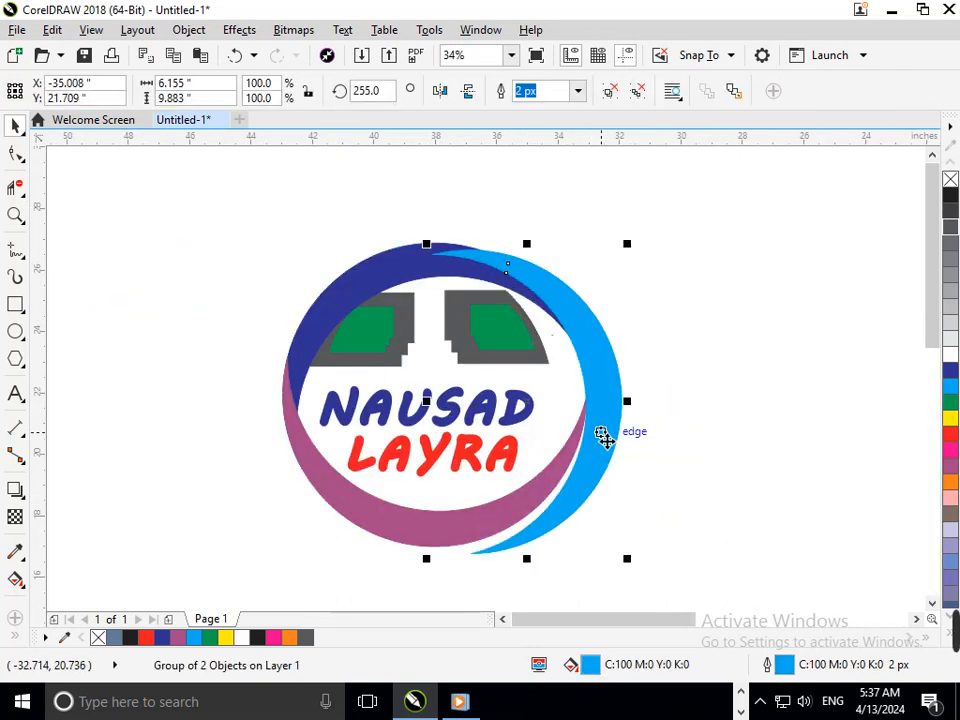
key("ctrl+z")
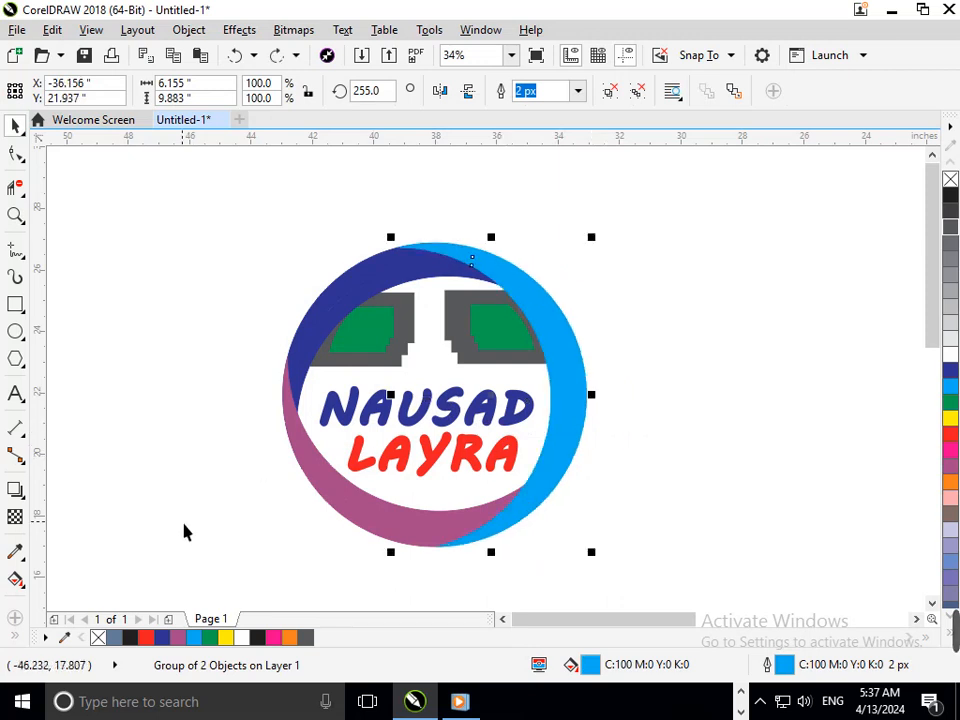
left_click(21, 588)
left_click(58, 577)
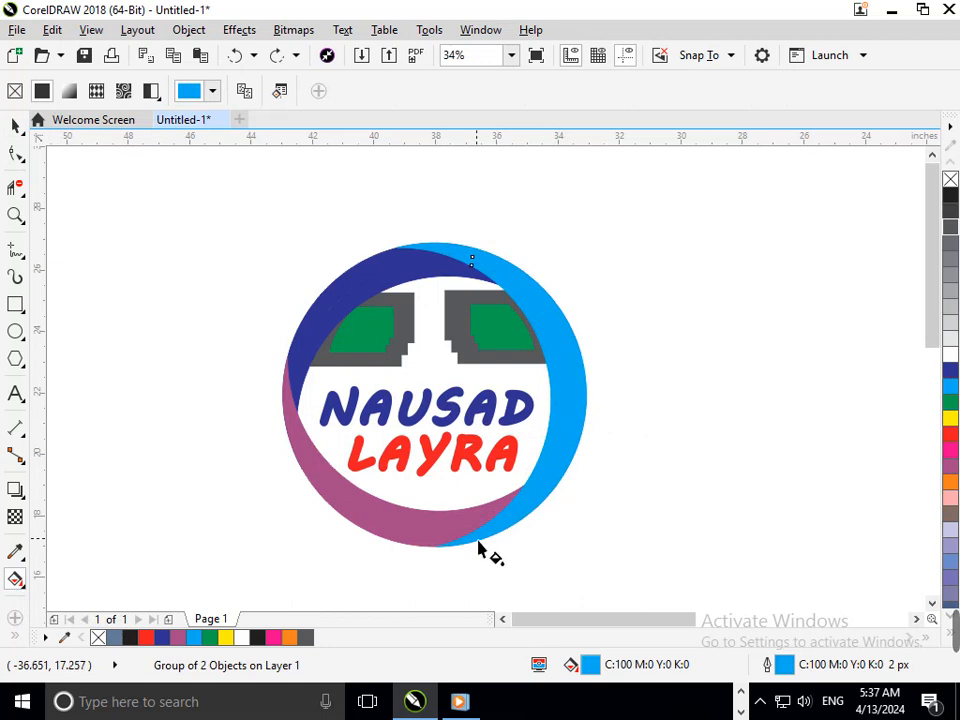
left_click_drag(478, 548, 489, 256)
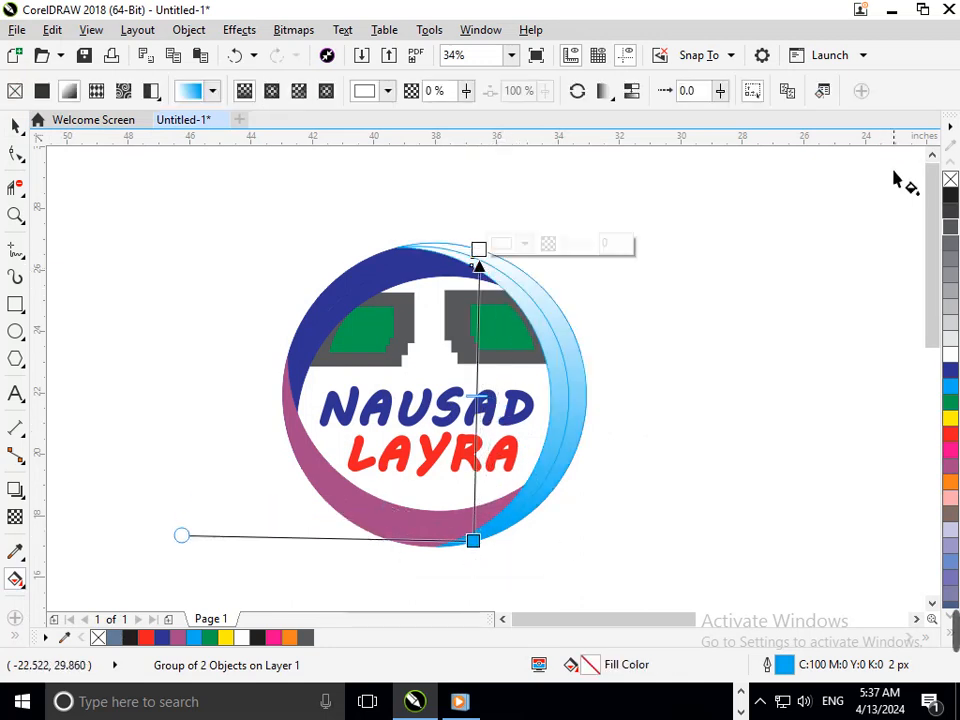
left_click(951, 386)
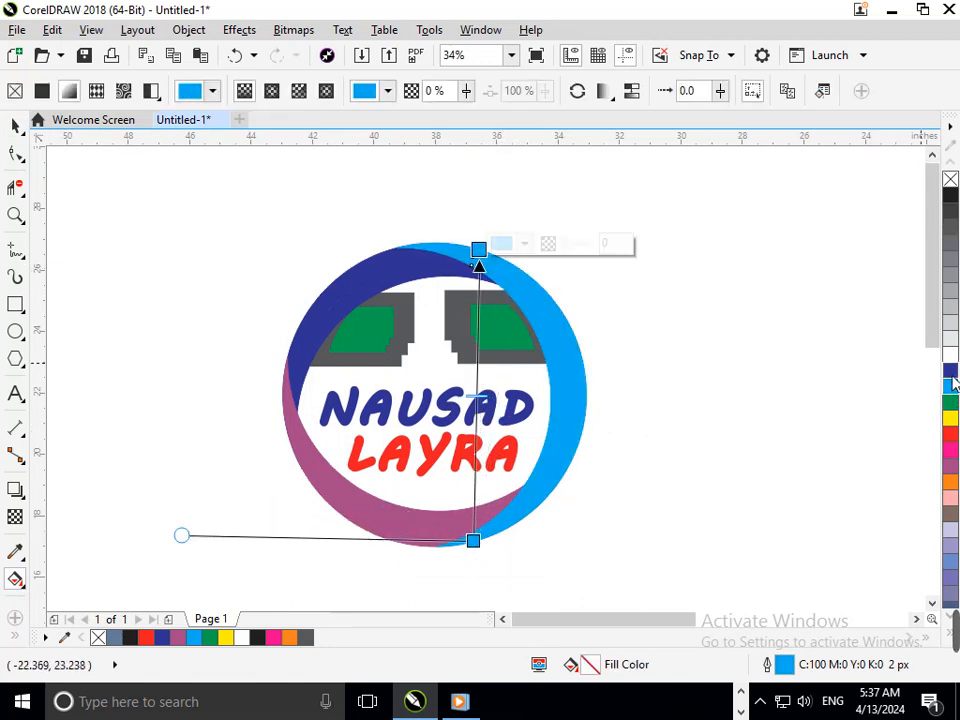
left_click(951, 196)
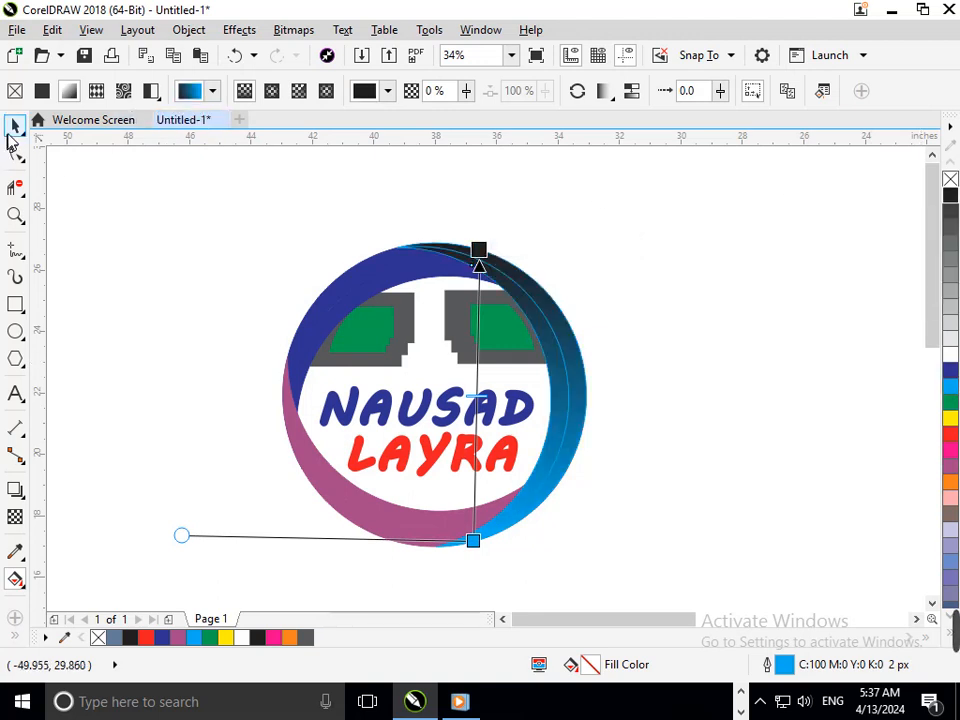
left_click(15, 126)
key("Escape")
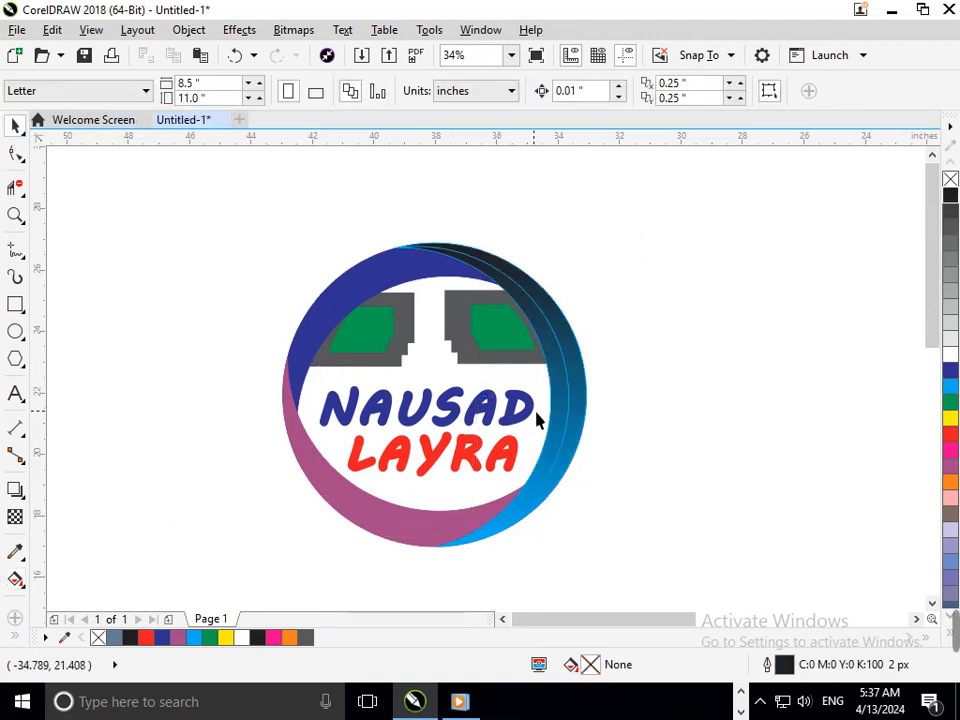
- Ungroup the cyan-to-black crescent and weld its two pieces into one shape
left_click_drag(565, 427, 579, 454)
key("ctrl+z")
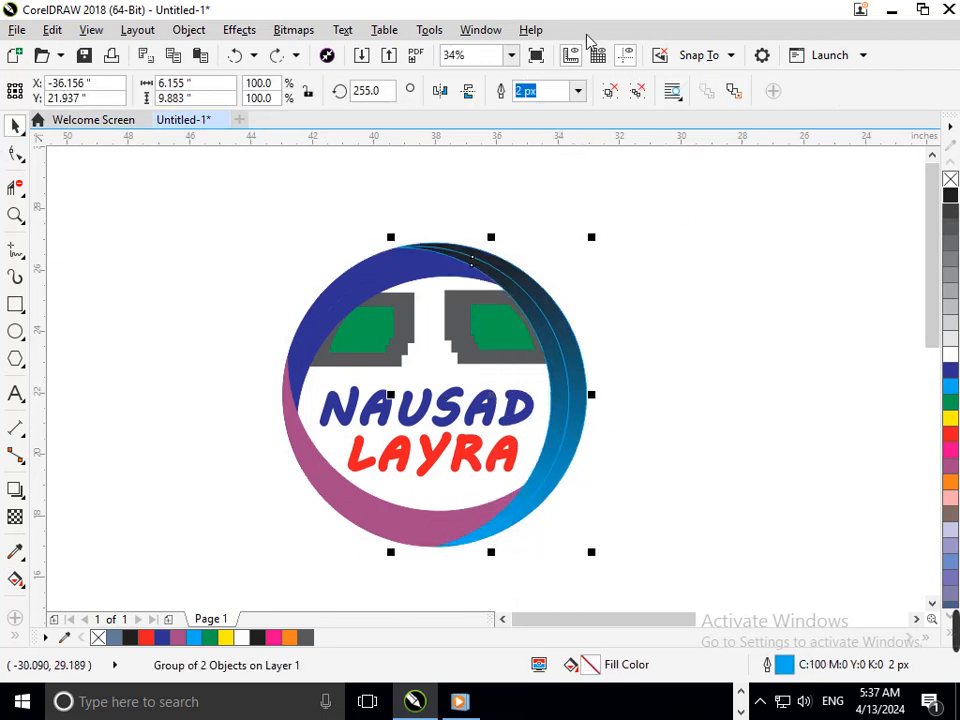
left_click(636, 92)
left_click(538, 94)
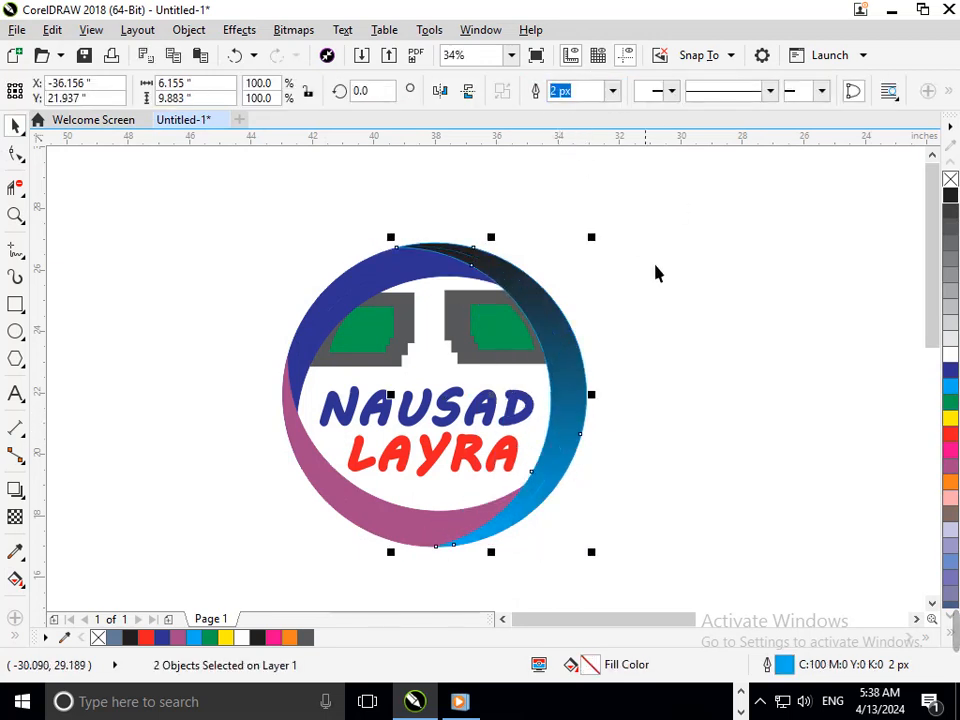
left_click(686, 385)
- Apply a linear fountain fill to the dark blue crescent, running from dark blue at its lower left to green at its upper right
left_click(410, 537)
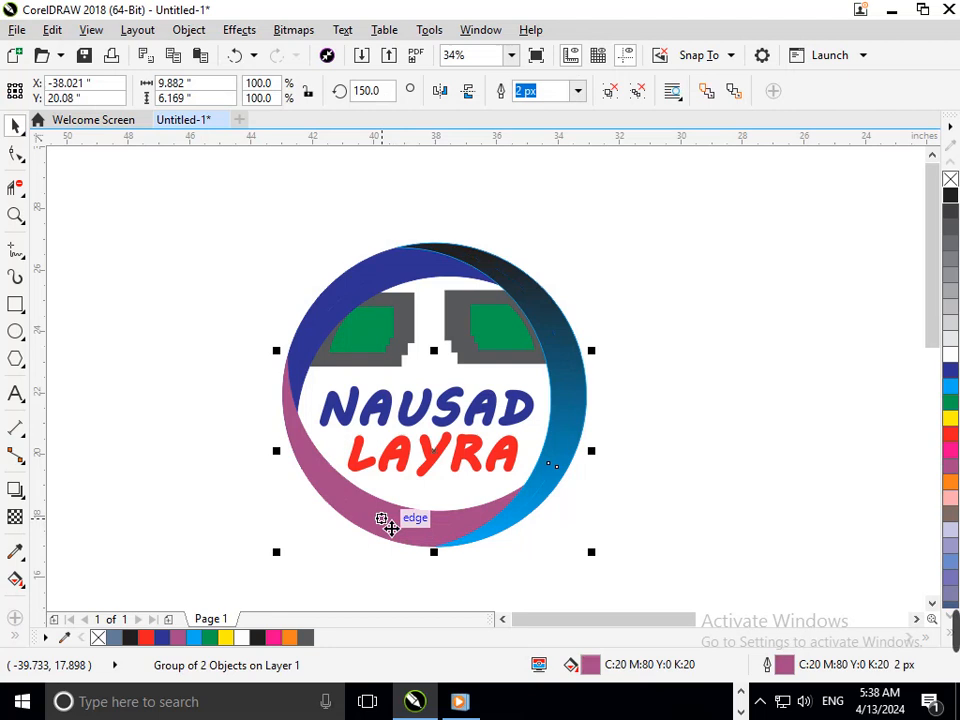
left_click(343, 561)
left_click(335, 308)
left_click_drag(335, 308, 167, 313)
key("ctrl+z")
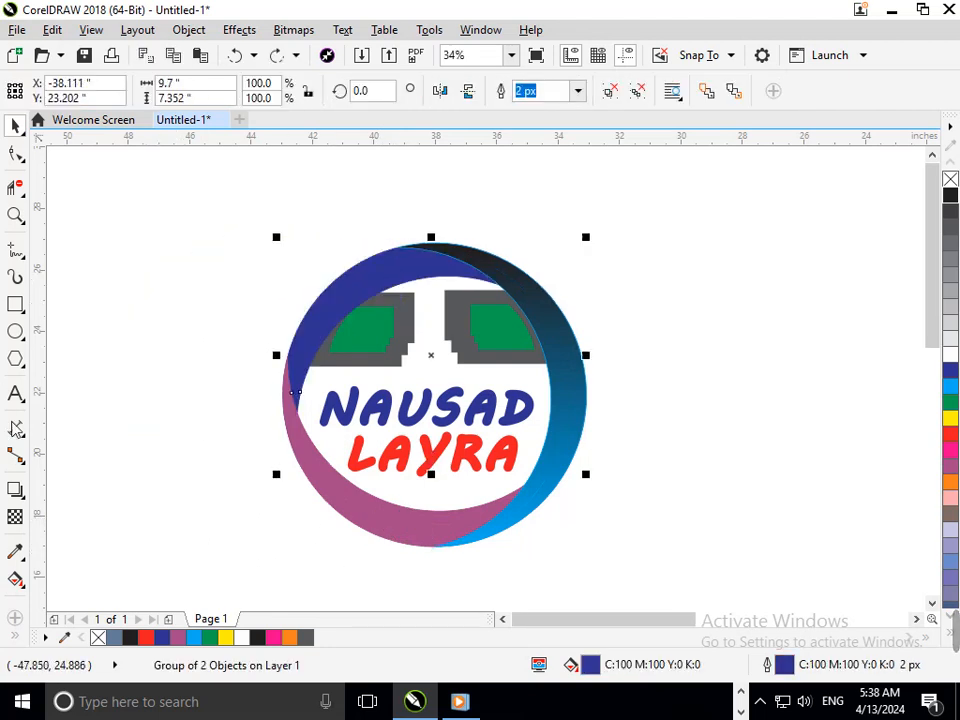
left_click(15, 579)
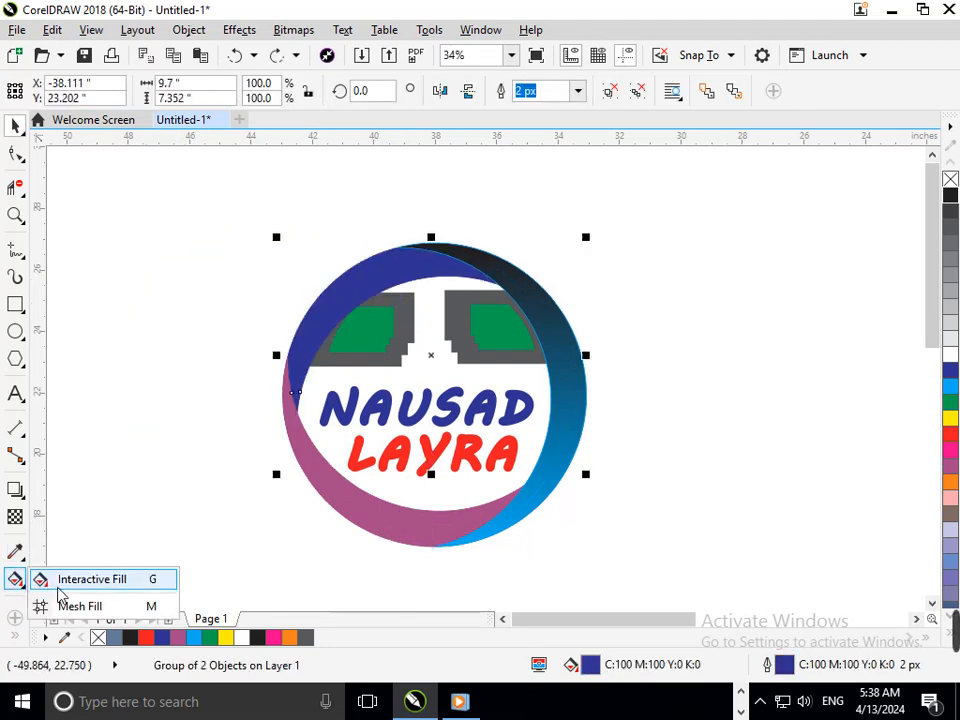
left_click_drag(298, 396, 467, 262)
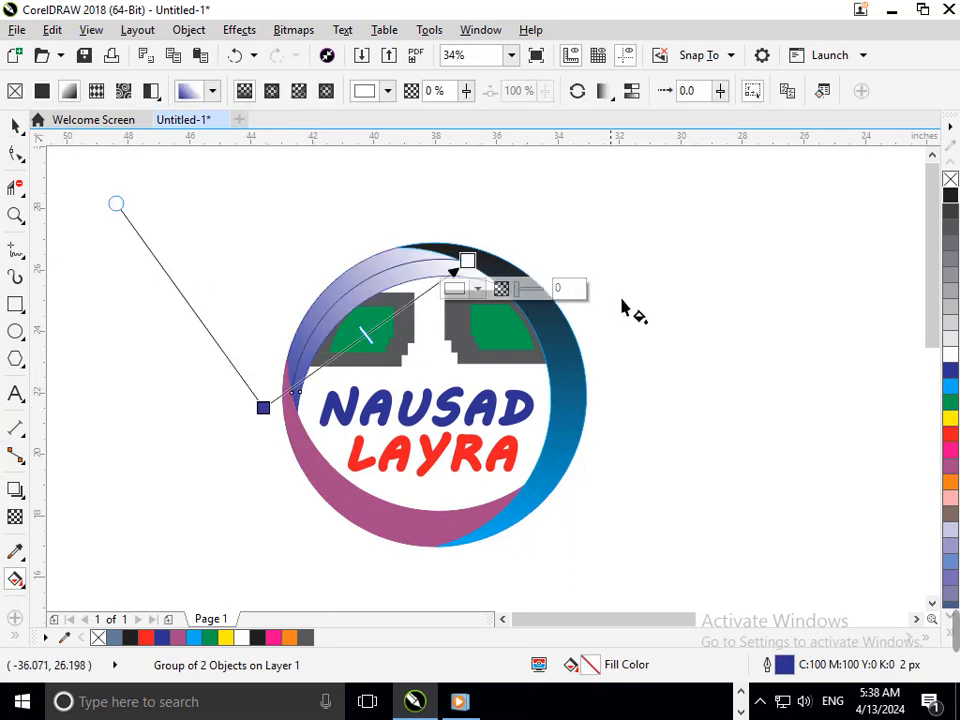
left_click(951, 214)
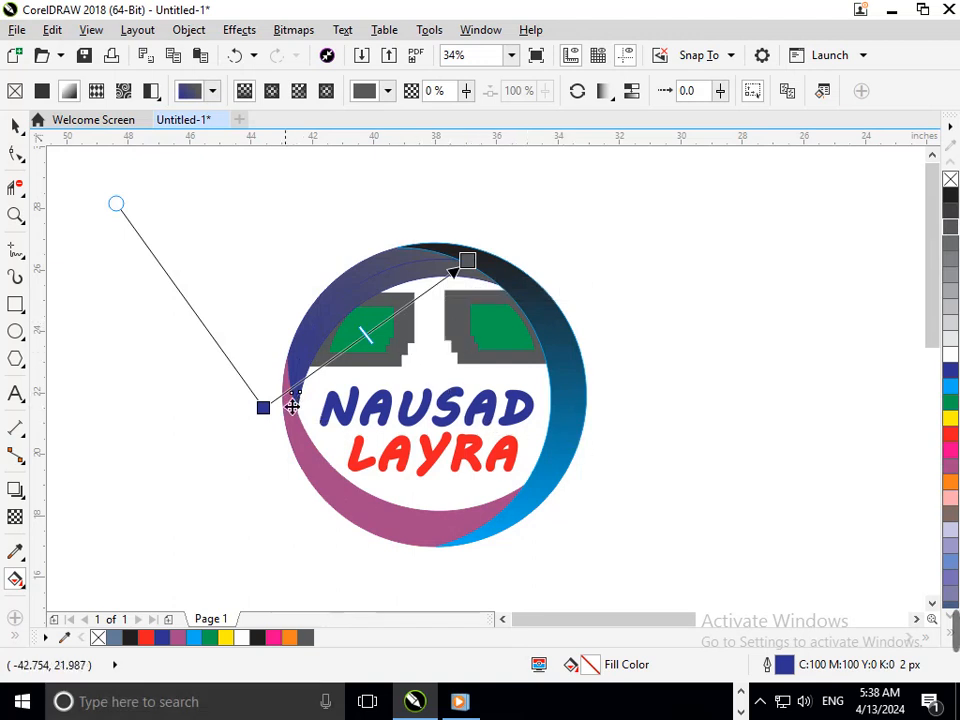
mouse_move(265, 408)
left_mouse_down()
mouse_move(311, 364)
mouse_move(239, 412)
mouse_move(428, 294)
mouse_move(445, 259)
mouse_move(529, 209)
left_mouse_up()
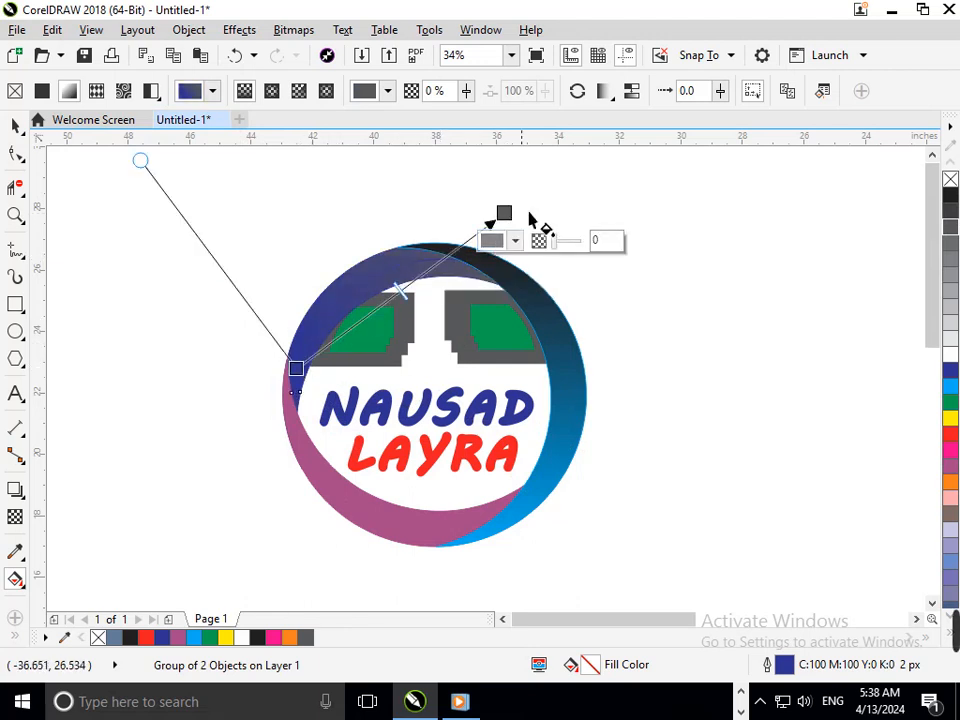
left_click(952, 404)
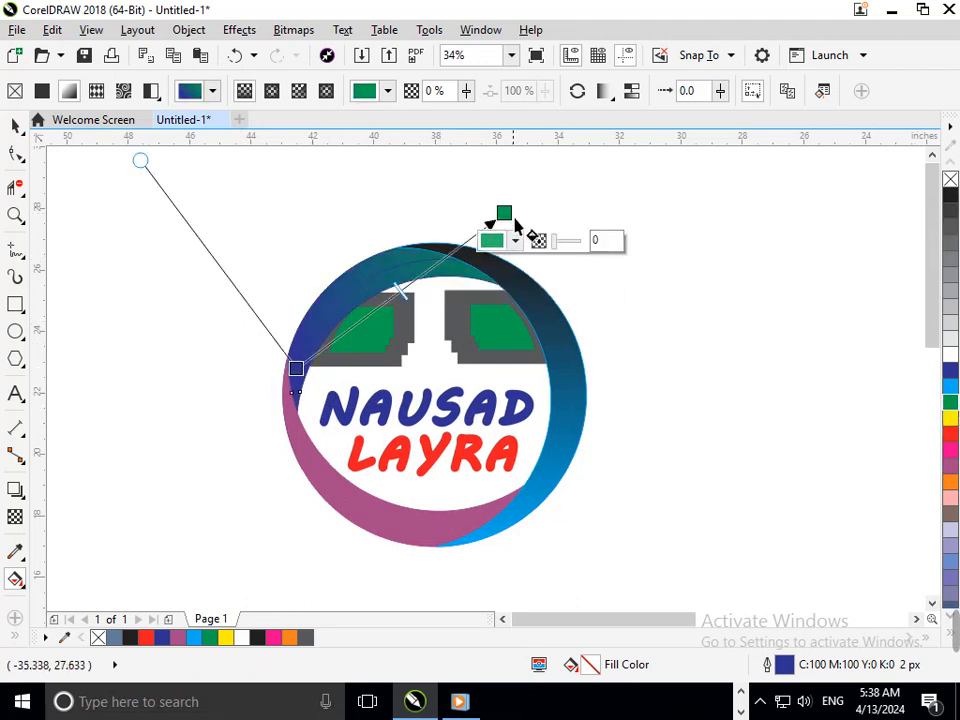
- Adjust the crescent's gradient to start at the ring's left edge and end green at the top of the ring
left_click_drag(508, 216, 405, 285)
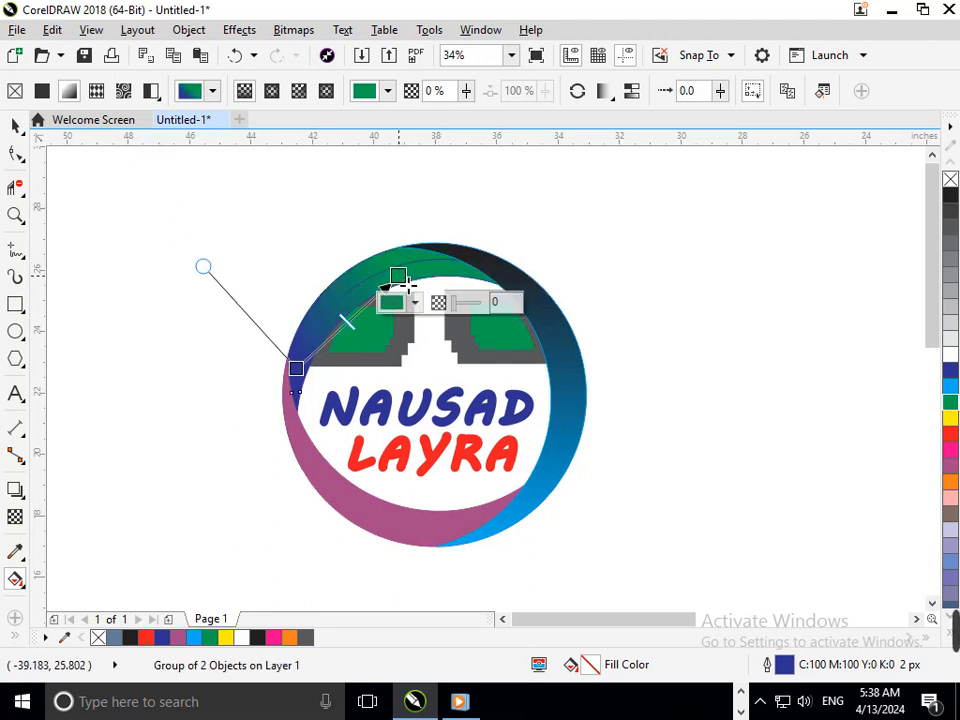
left_click_drag(405, 283, 432, 250)
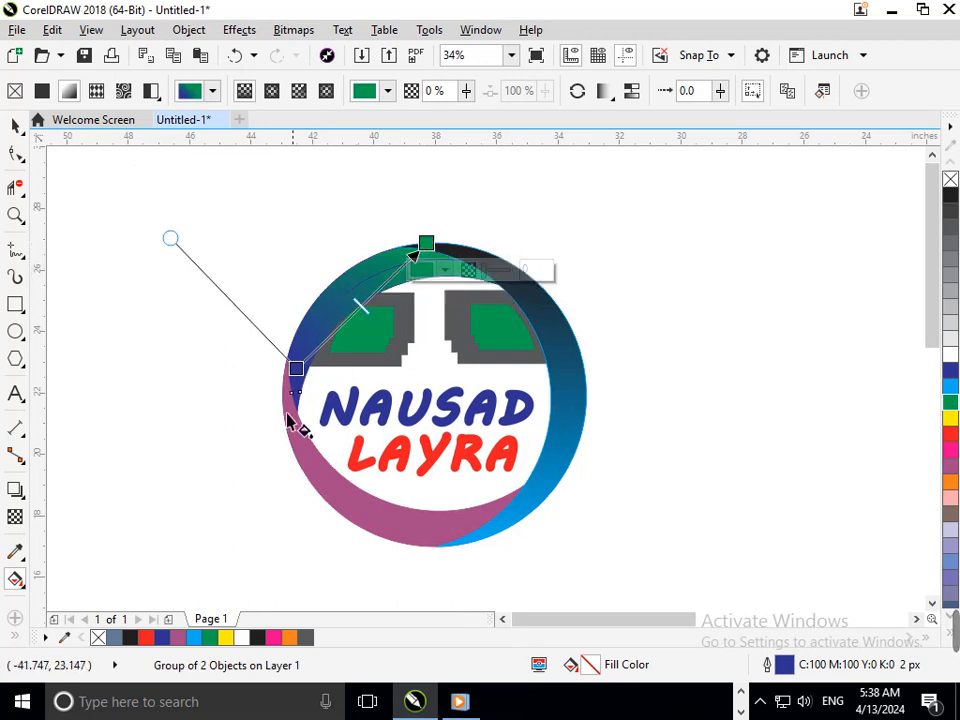
mouse_move(305, 378)
left_mouse_down()
mouse_move(240, 435)
mouse_move(278, 391)
mouse_move(297, 390)
left_mouse_up()
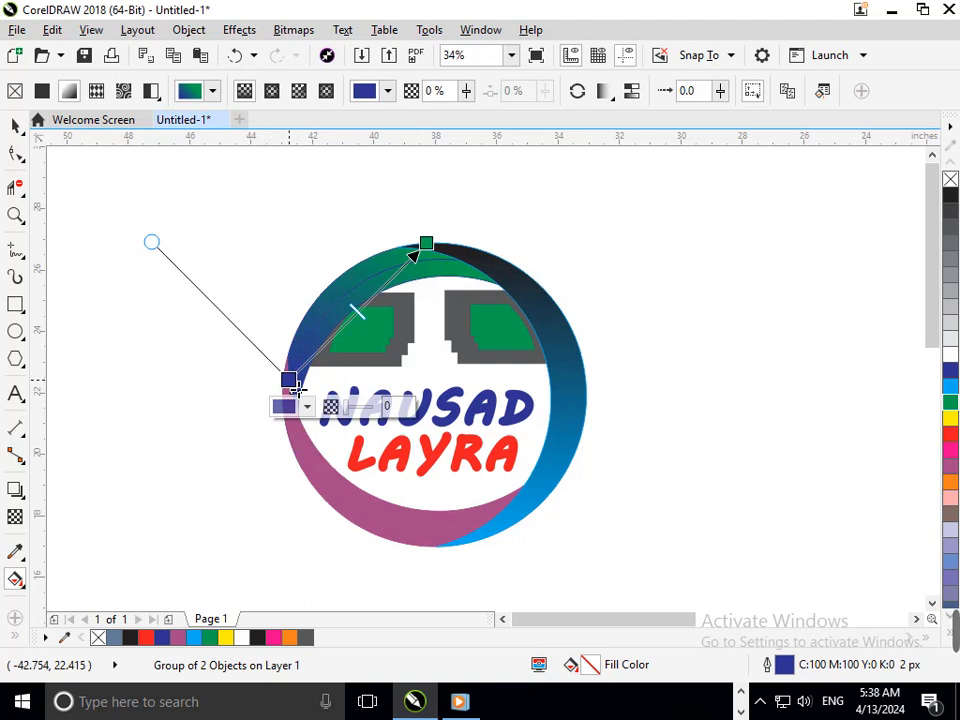
- Set the start colour of the crescent's gradient to yellow, CMYK 11, 0, 99, 0
left_click(284, 405)
left_click(360, 521)
left_click(353, 502)
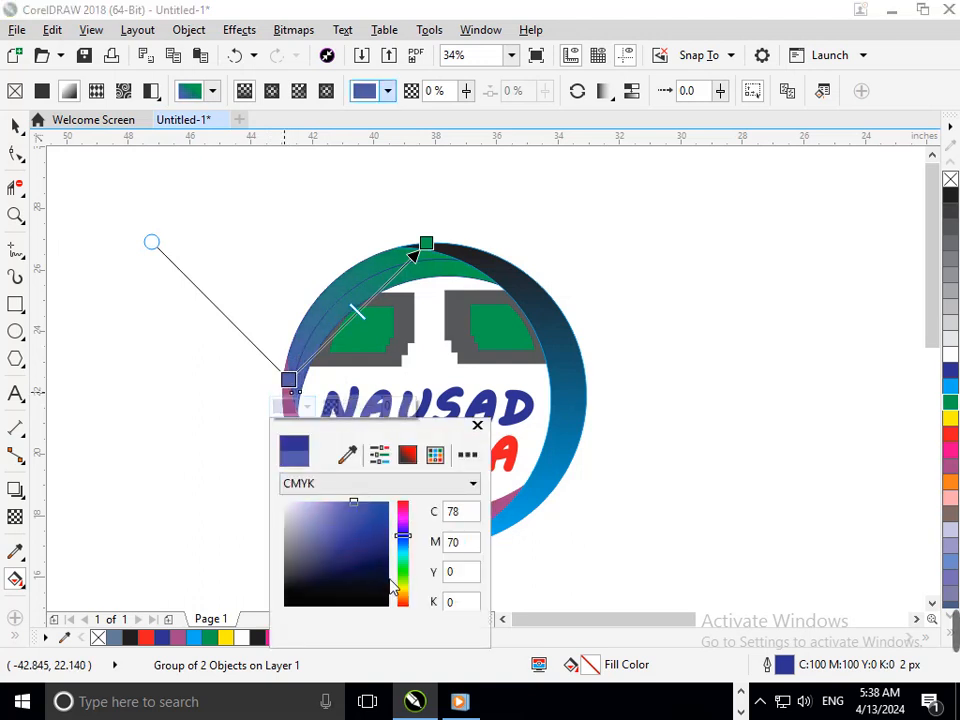
left_click(401, 589)
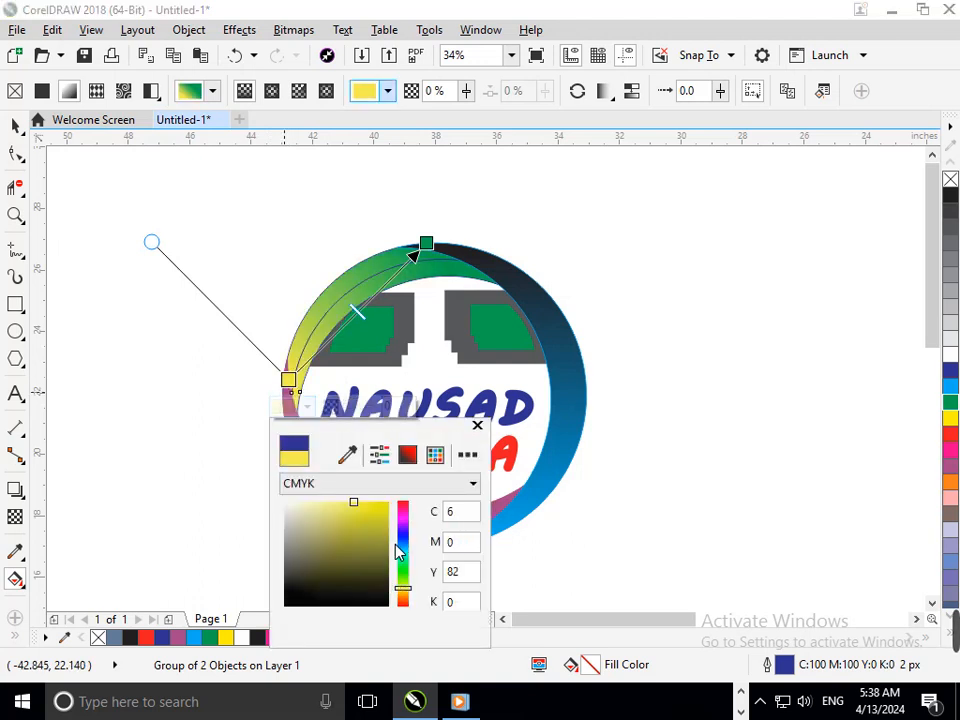
left_click_drag(351, 556, 399, 516)
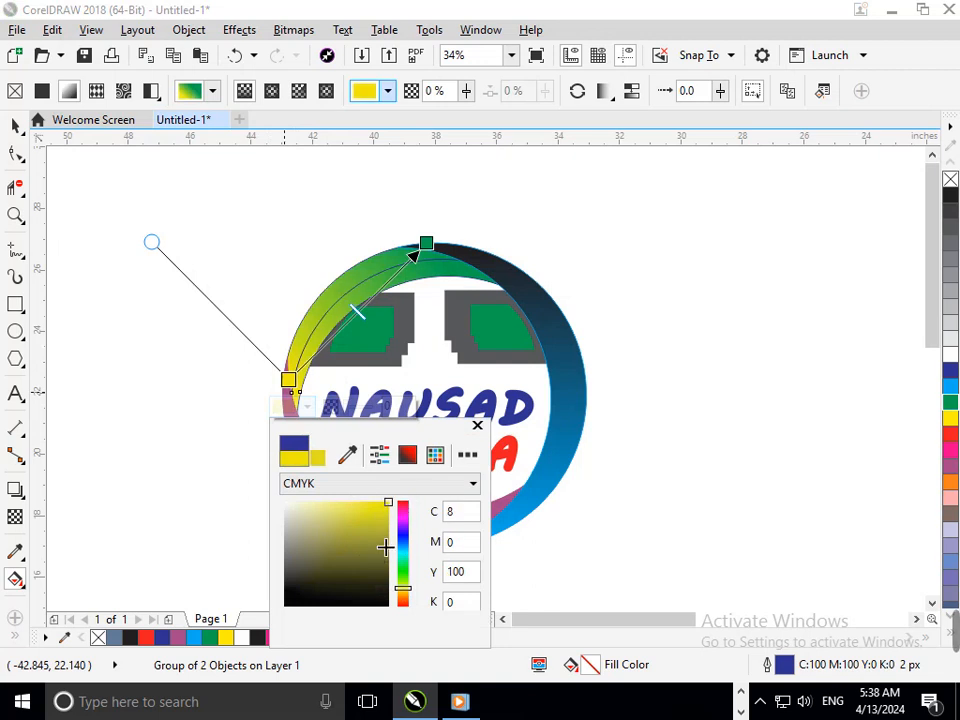
left_click(378, 543)
left_click(373, 508)
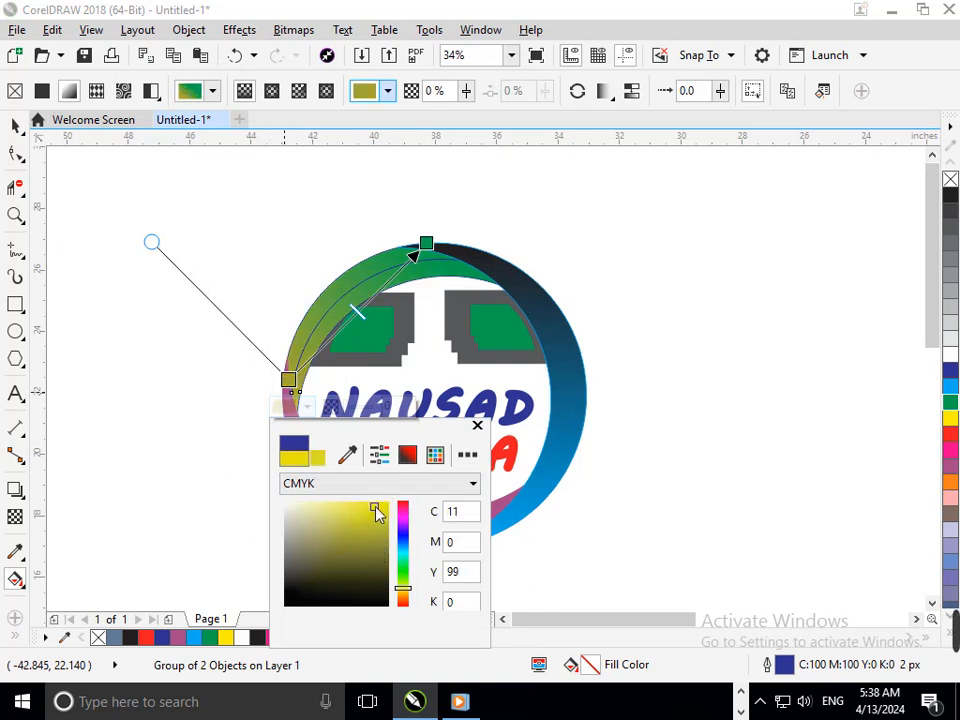
- Ungroup the yellow-to-green crescent and weld its two pieces into one shape
left_click(13, 124)
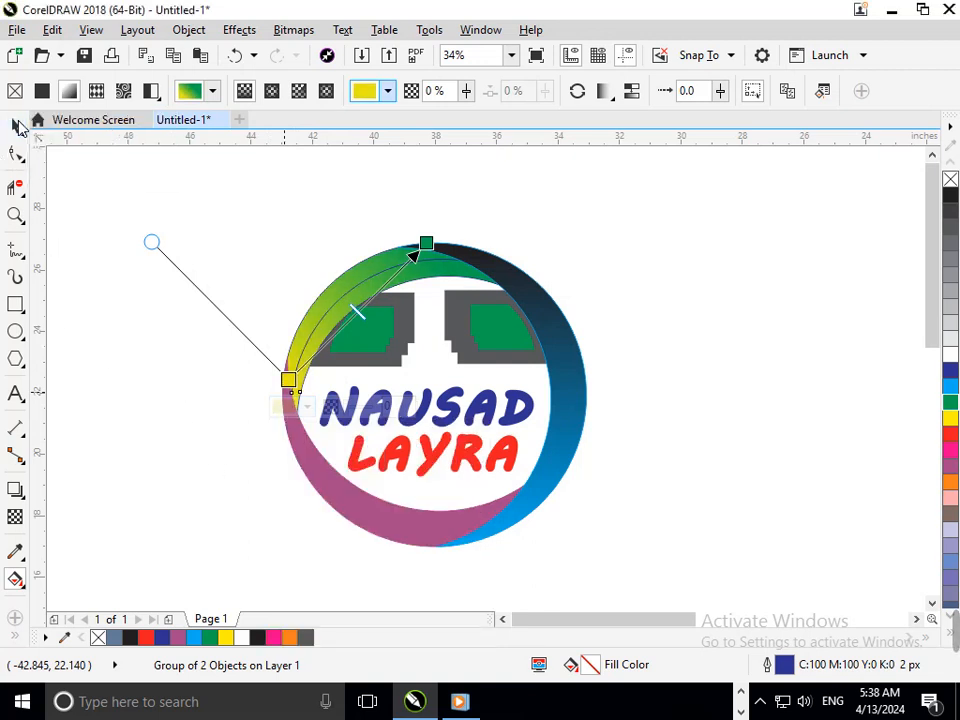
left_click(13, 124)
left_click(164, 396)
left_click_drag(321, 349, 257, 336)
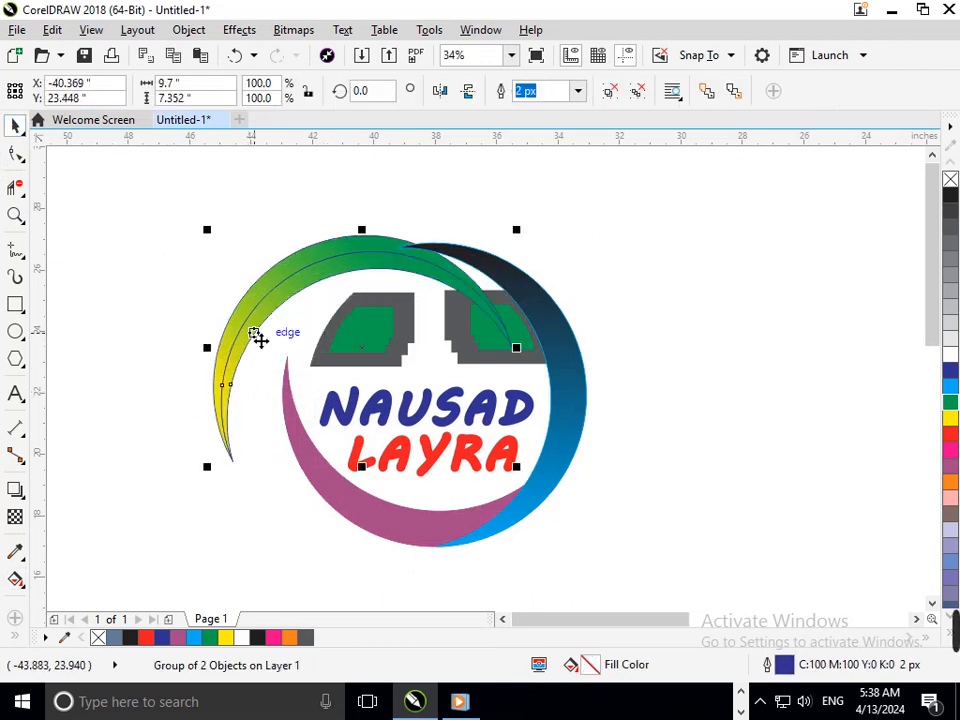
key("ctrl+z")
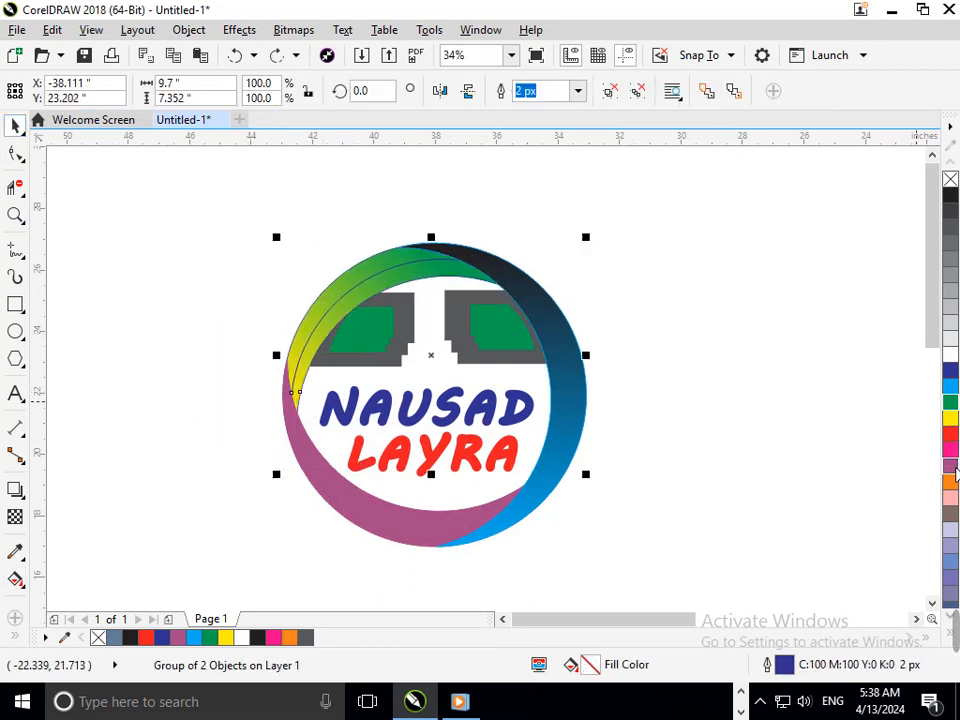
left_click(638, 92)
left_click(536, 92)
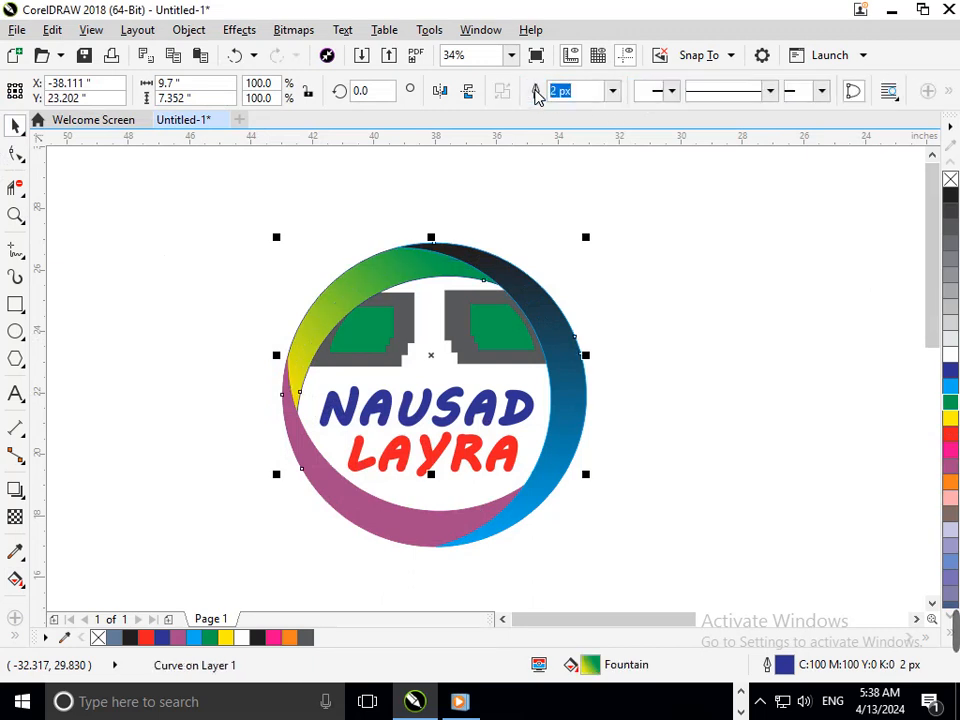
left_click(752, 300)
left_click_drag(423, 521, 386, 521)
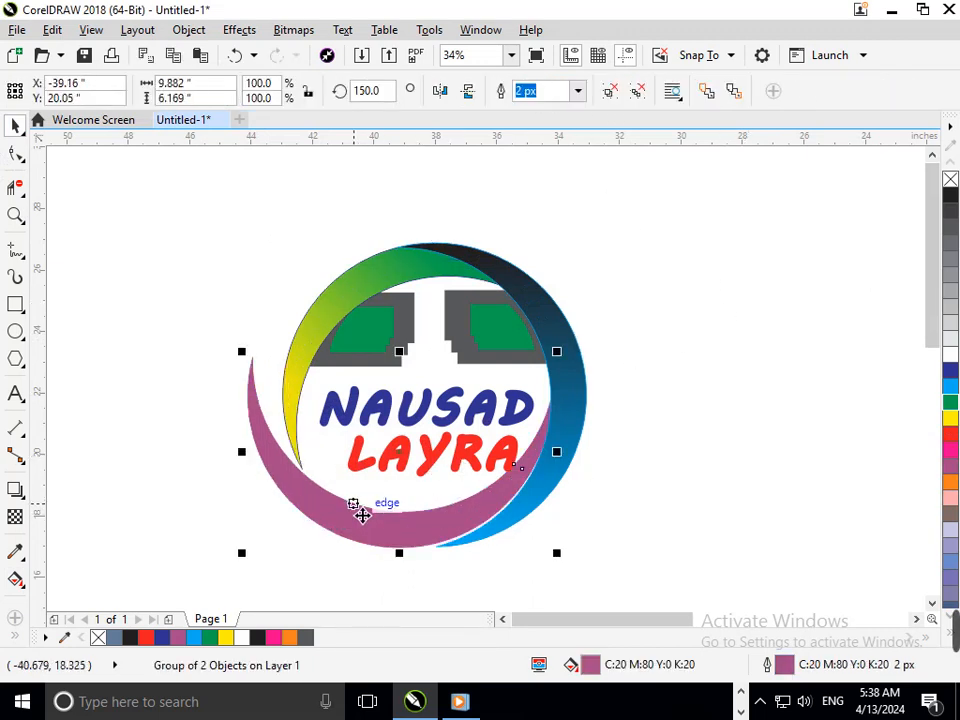
key("ctrl+z")
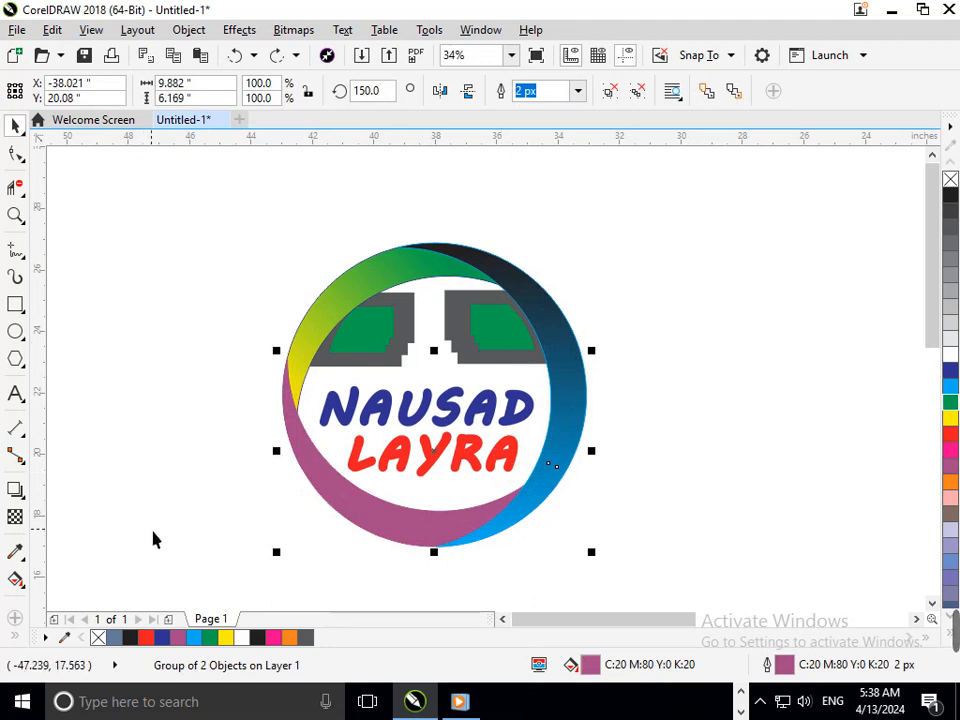
left_click(435, 450)
key("Escape")
- Fill both lines of the name inside the ring with black
left_click(429, 459)
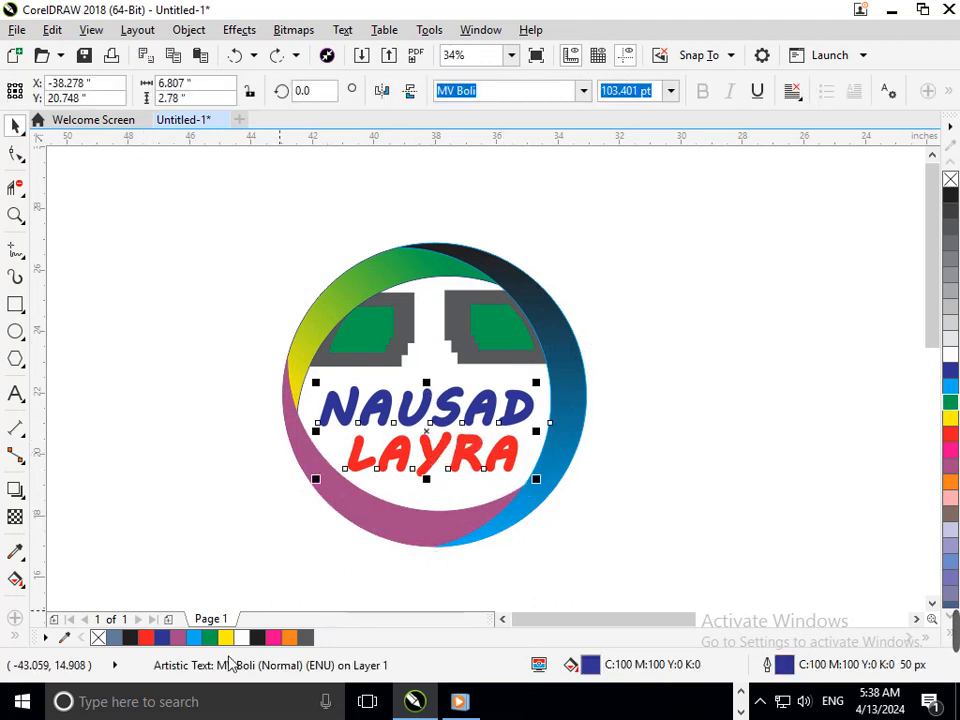
left_click(950, 195)
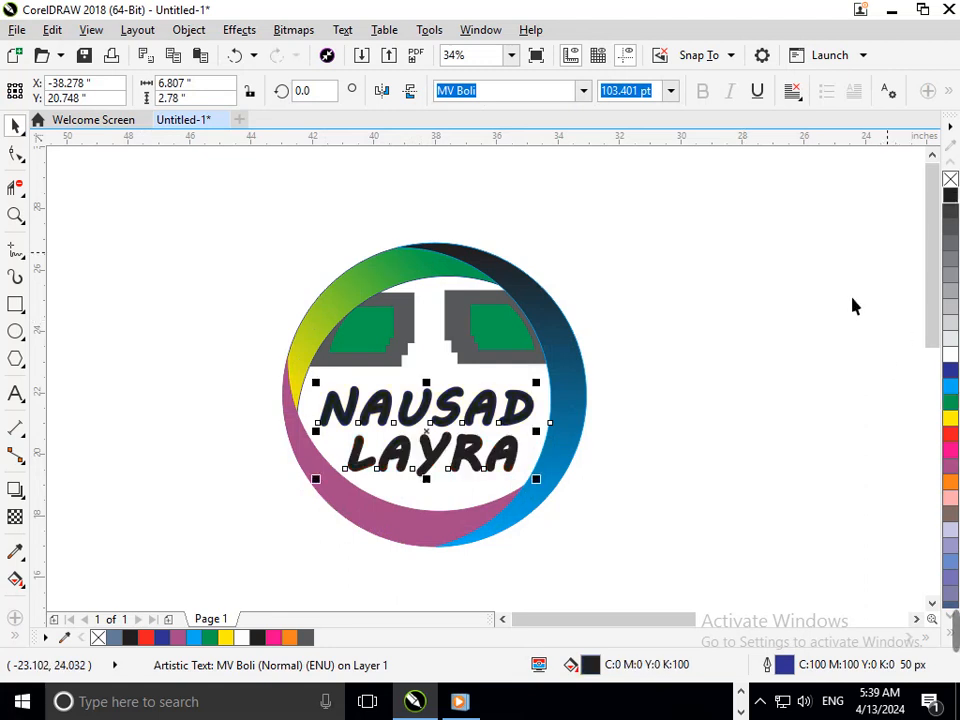
left_click(615, 375)
scroll(488, 420, "down", 4)
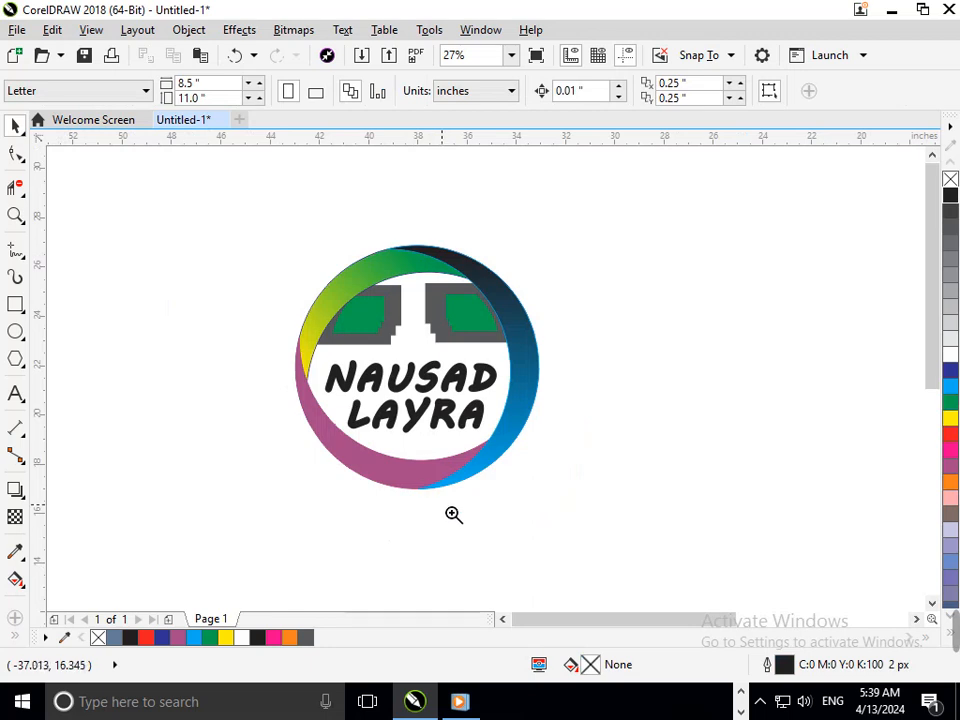
left_click(422, 467)
key("F3")
left_click(446, 396)
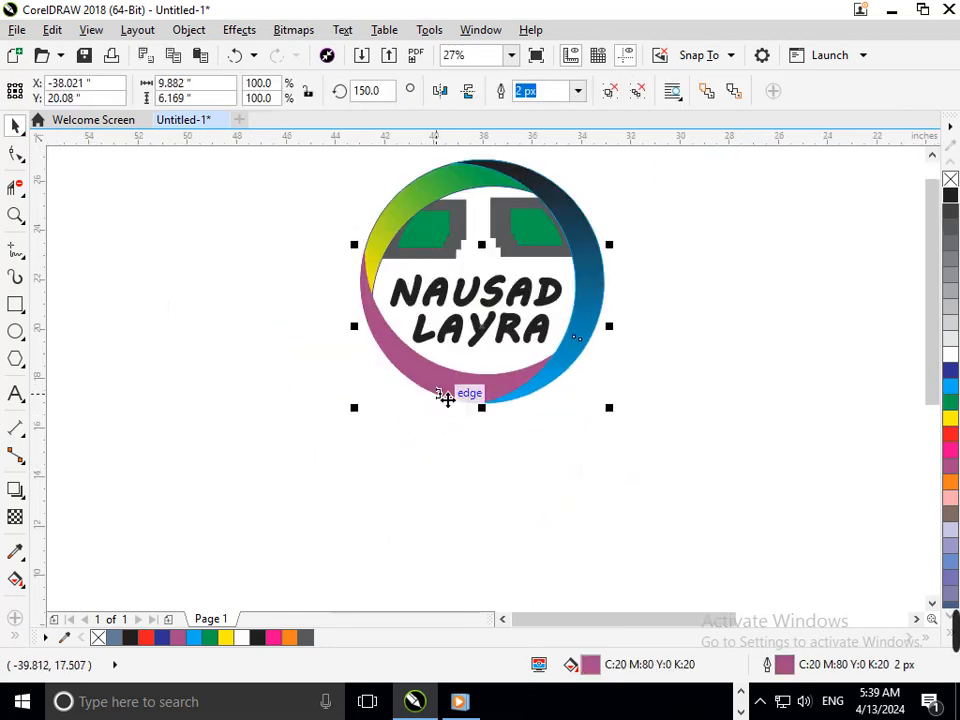
key("F2")
left_click_drag(321, 146, 684, 439)
left_click(484, 519)
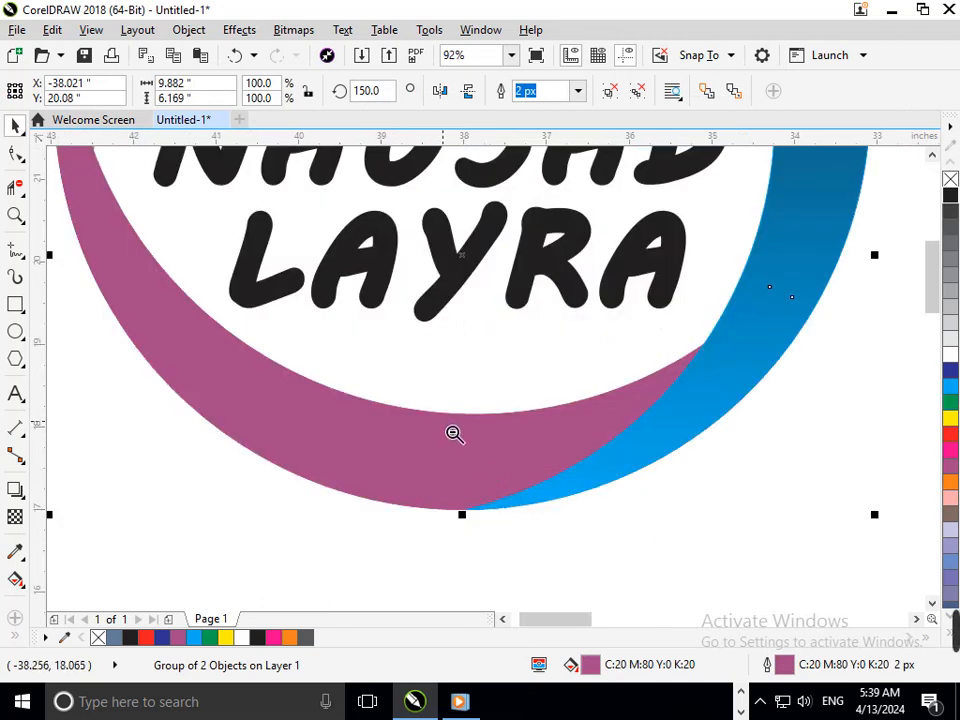
key("F3")
key("F3")
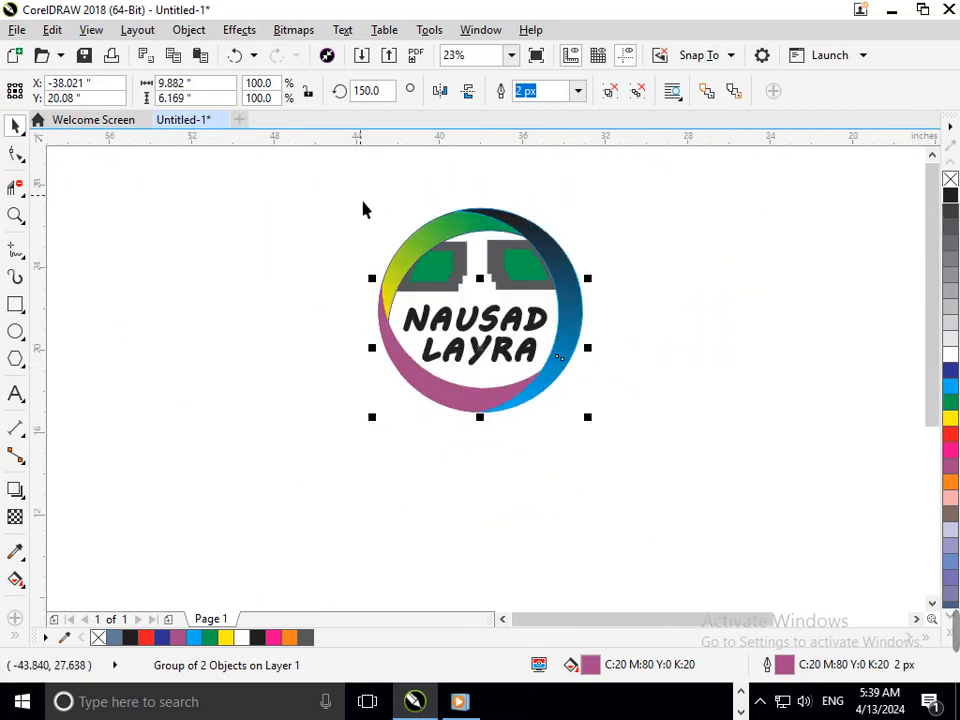
key("F2")
left_click_drag(363, 205, 628, 456)
left_click(799, 448)
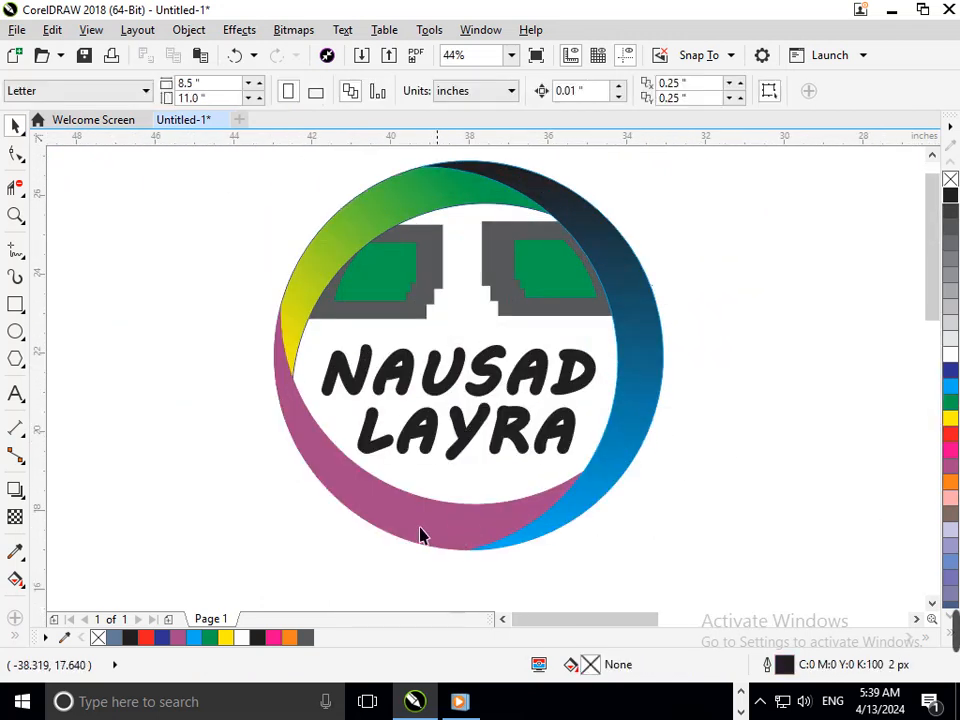
- Apply a linear gradient to the magenta crescent from the ring's left edge to its bottom, with orange as the end colour
left_click(420, 535)
left_click(20, 584)
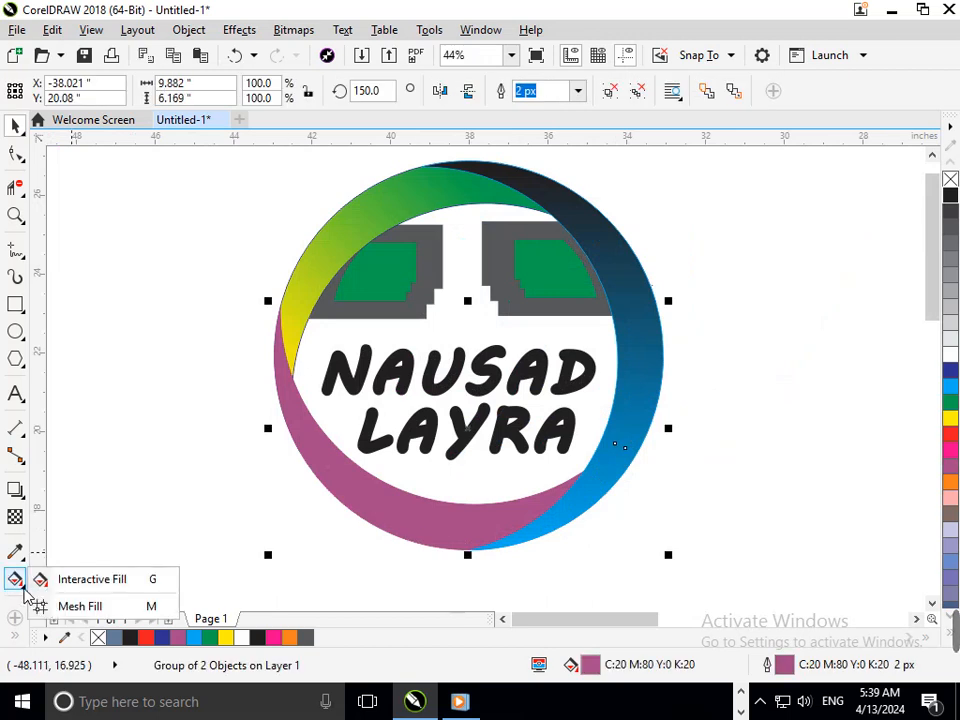
left_click(80, 577)
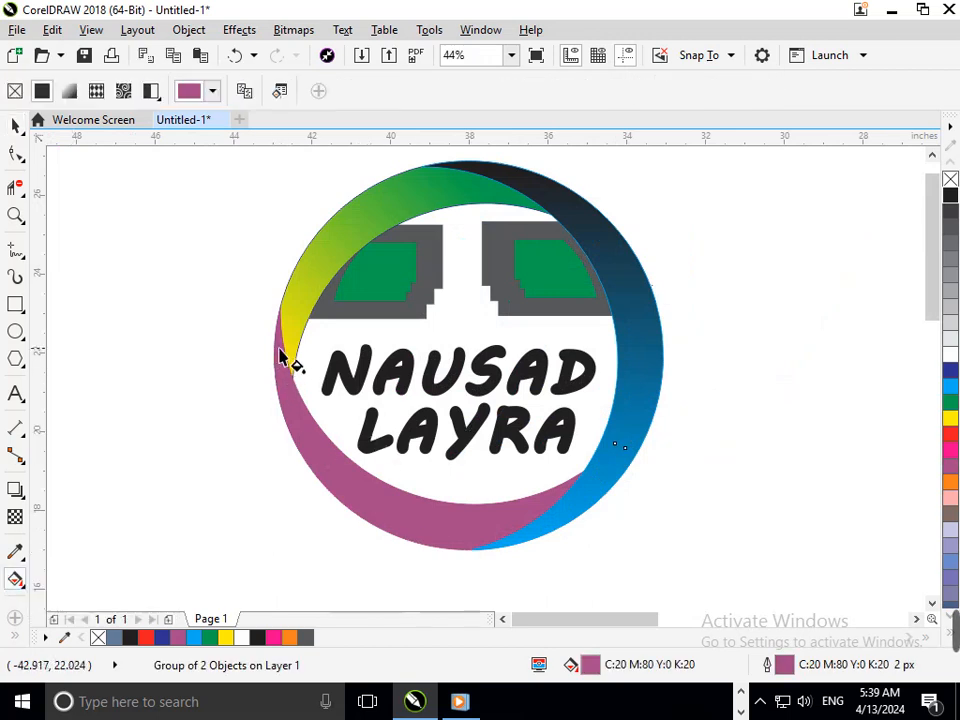
left_click_drag(277, 342, 475, 535)
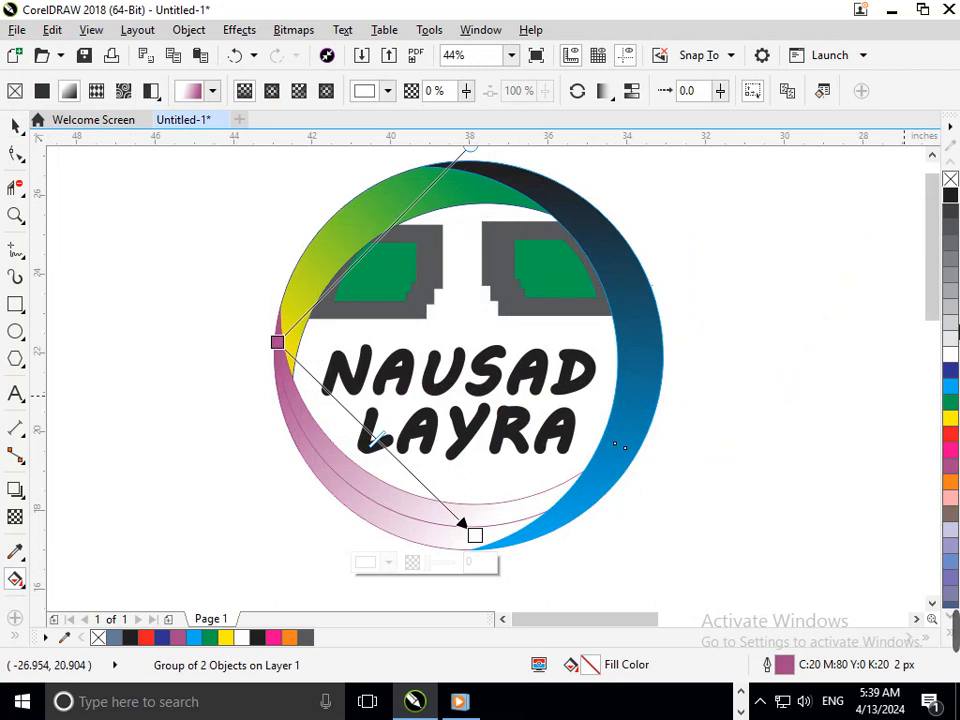
left_click(950, 484)
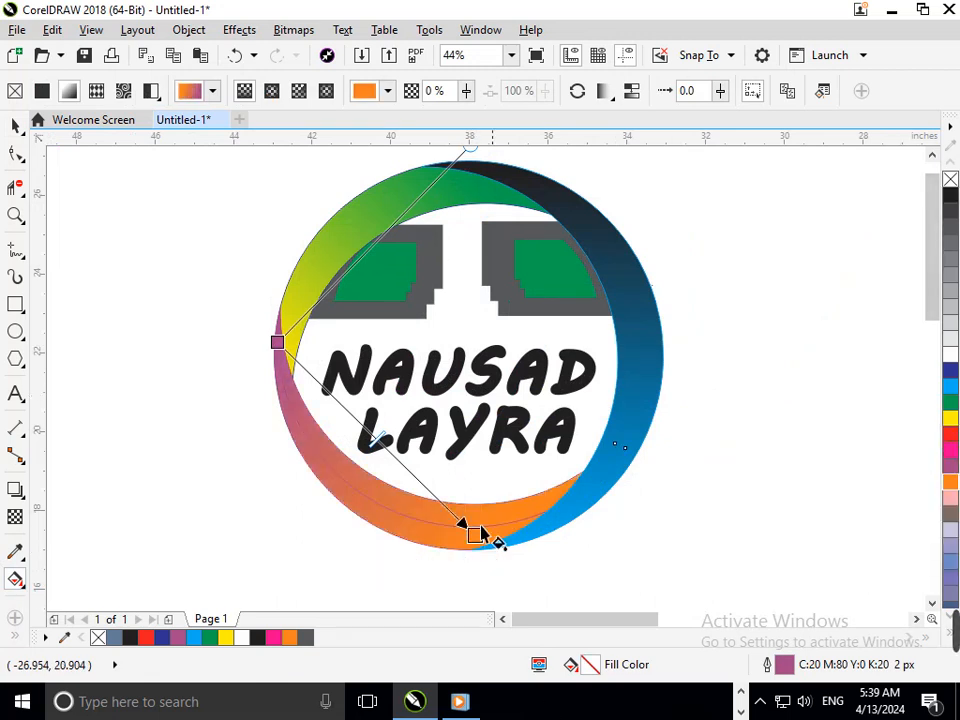
- Move the gradient's start lower on the ring's left edge and its end beyond the bottom right, and set the end colour to brown
left_click_drag(482, 543, 556, 563)
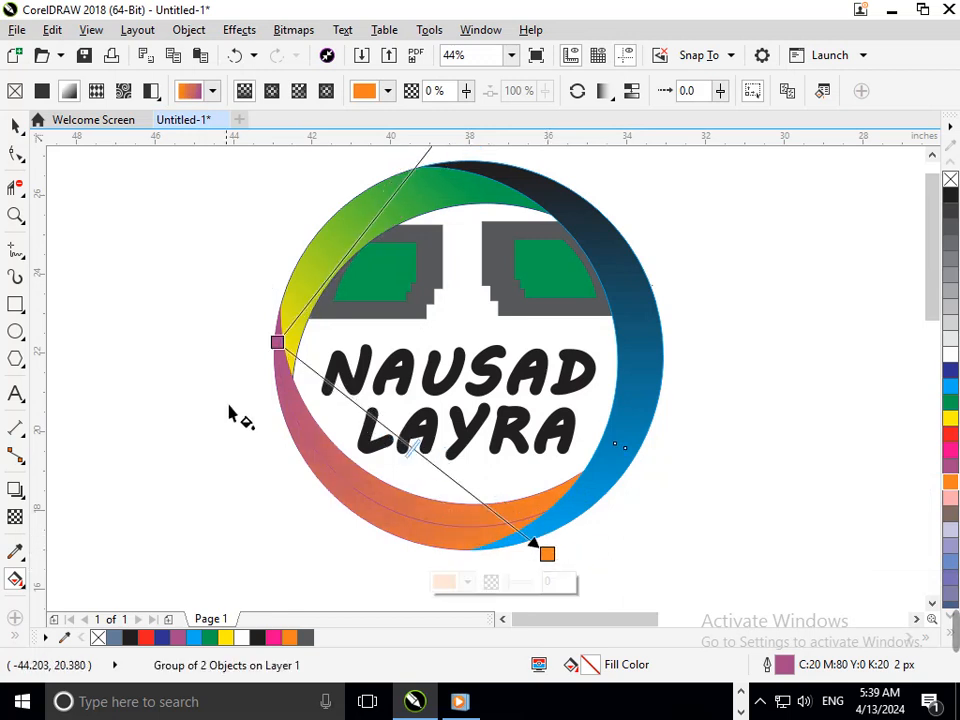
left_click_drag(277, 346, 284, 417)
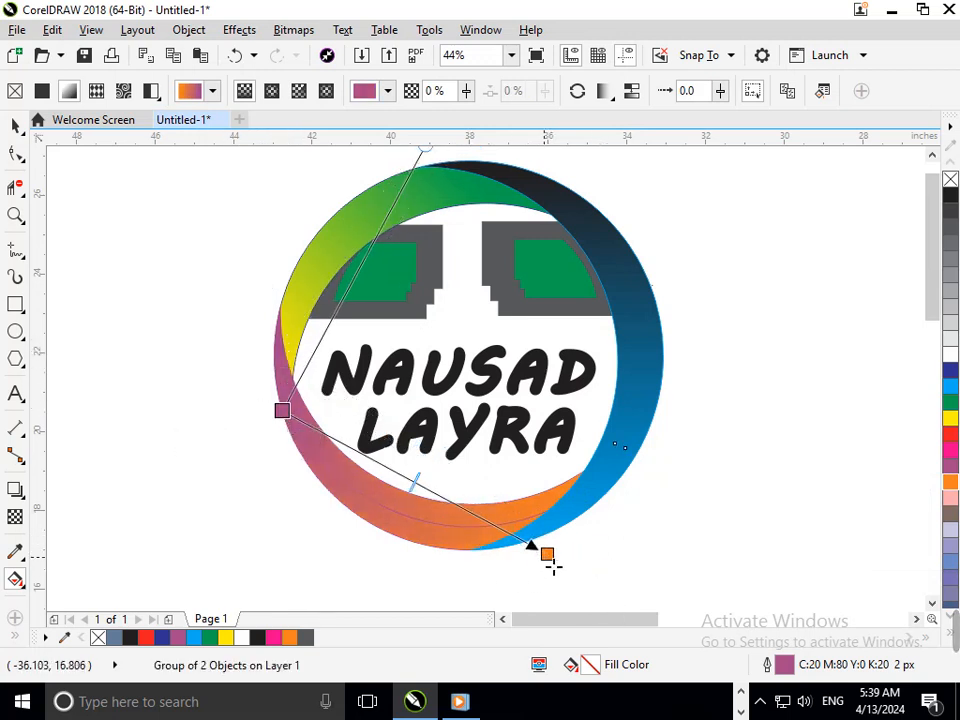
left_click_drag(552, 562, 647, 578)
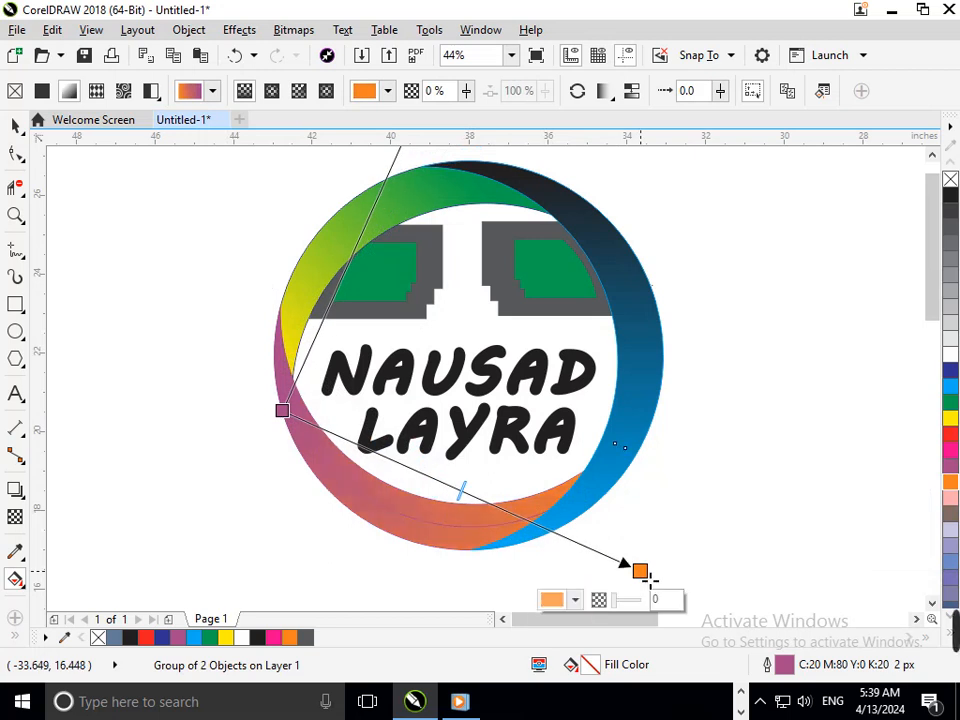
left_click_drag(647, 578, 570, 590)
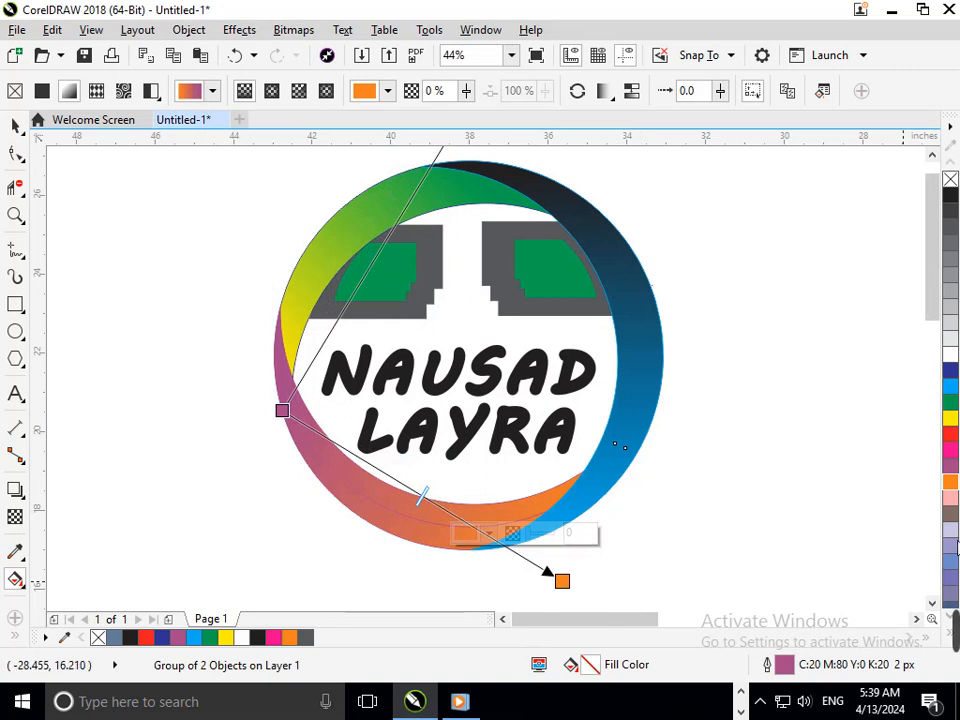
left_click(950, 514)
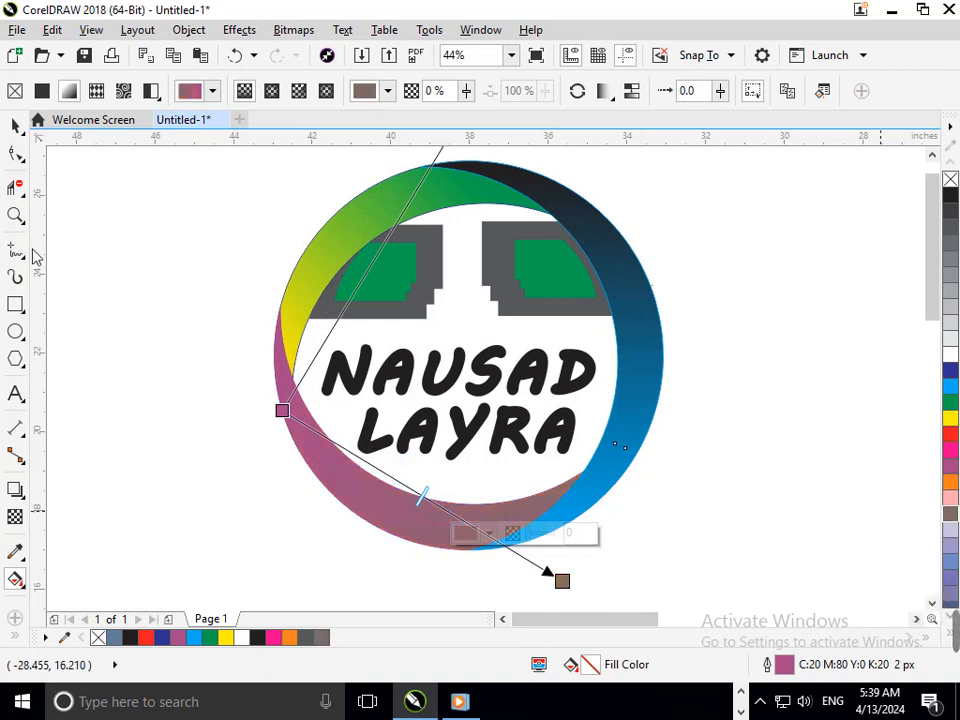
left_click(15, 127)
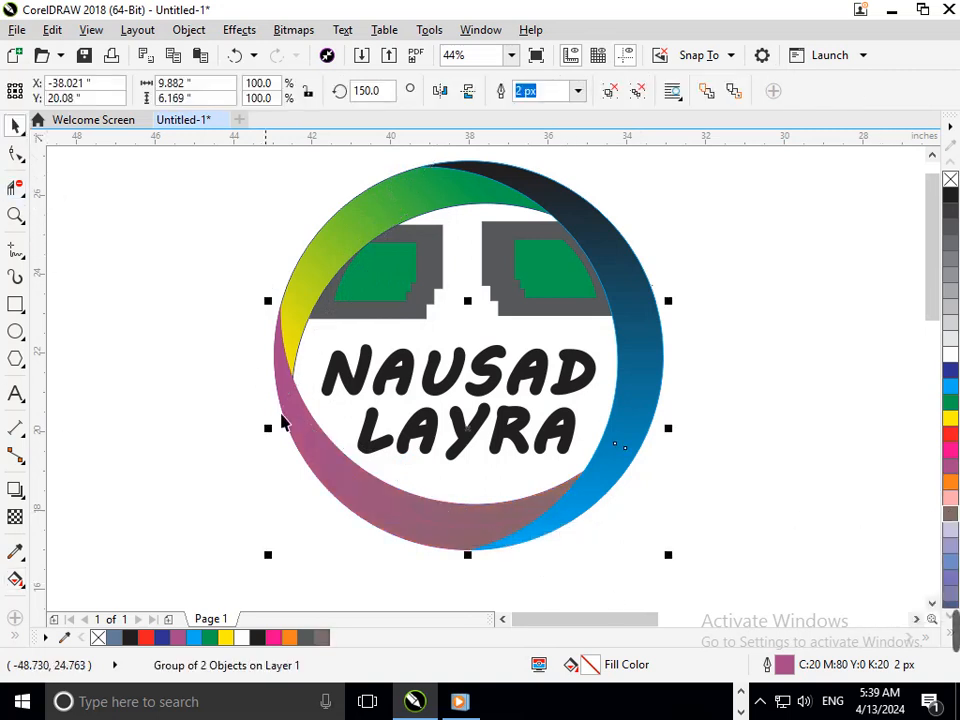
- Ungroup the magenta-to-brown crescent and weld its two pieces into one shape
left_click_drag(422, 541, 215, 549)
key("ctrl+z")
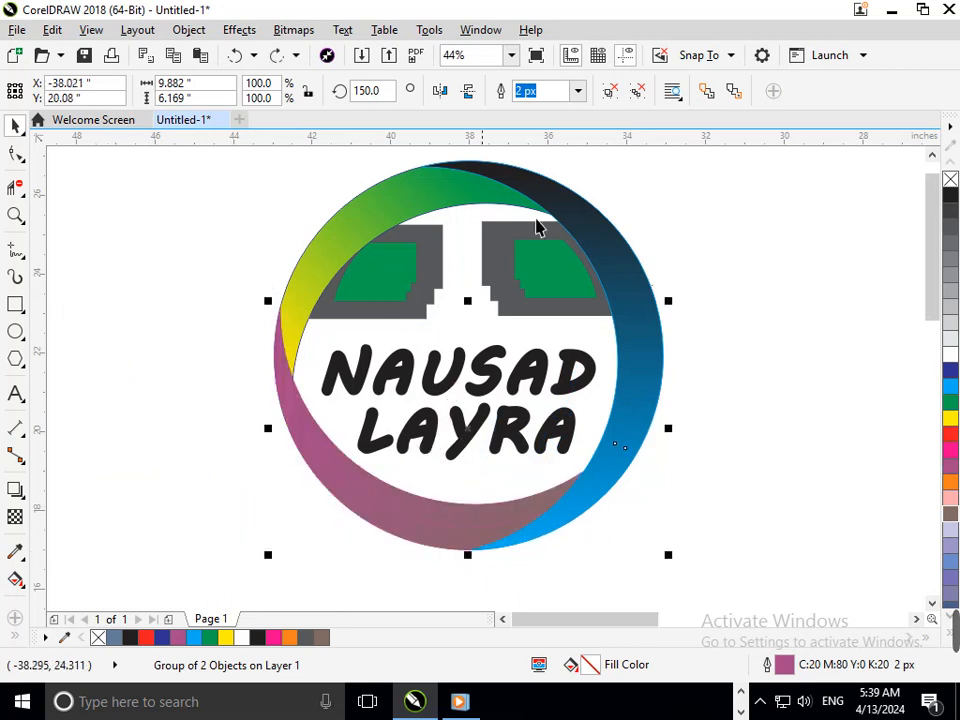
left_click(642, 92)
left_click(358, 551)
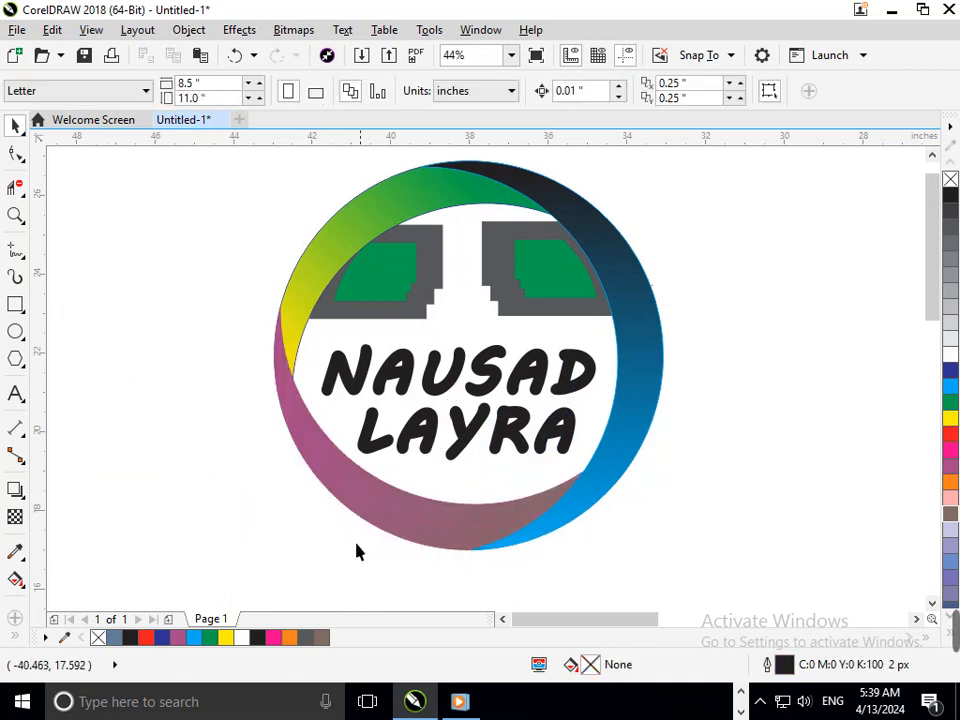
left_click(420, 545)
left_click(443, 516, "shift")
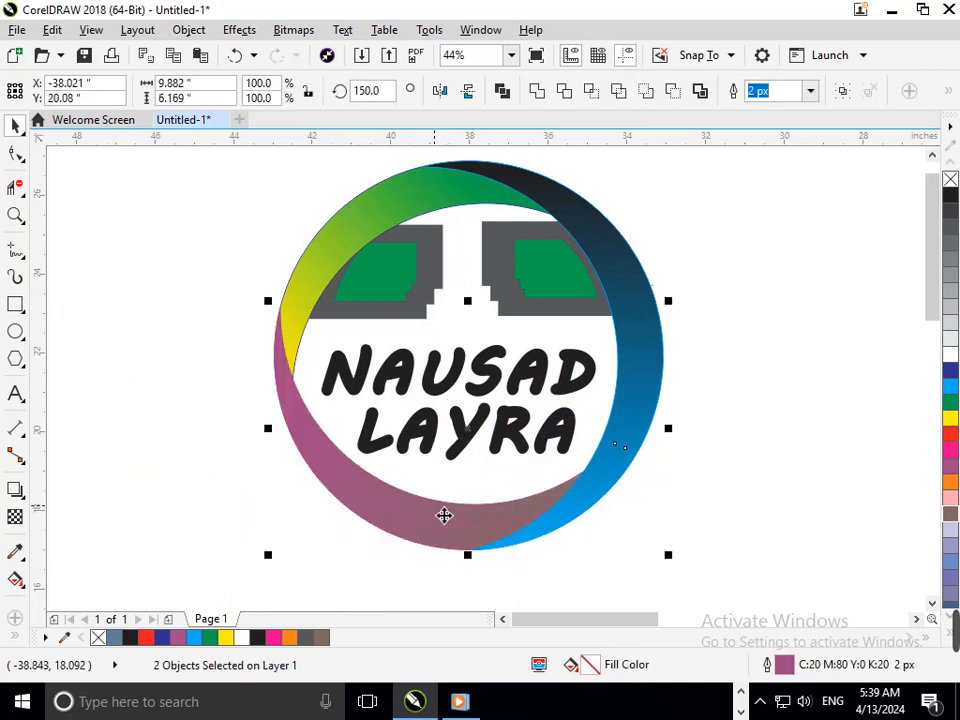
left_click(548, 92)
left_click(752, 401)
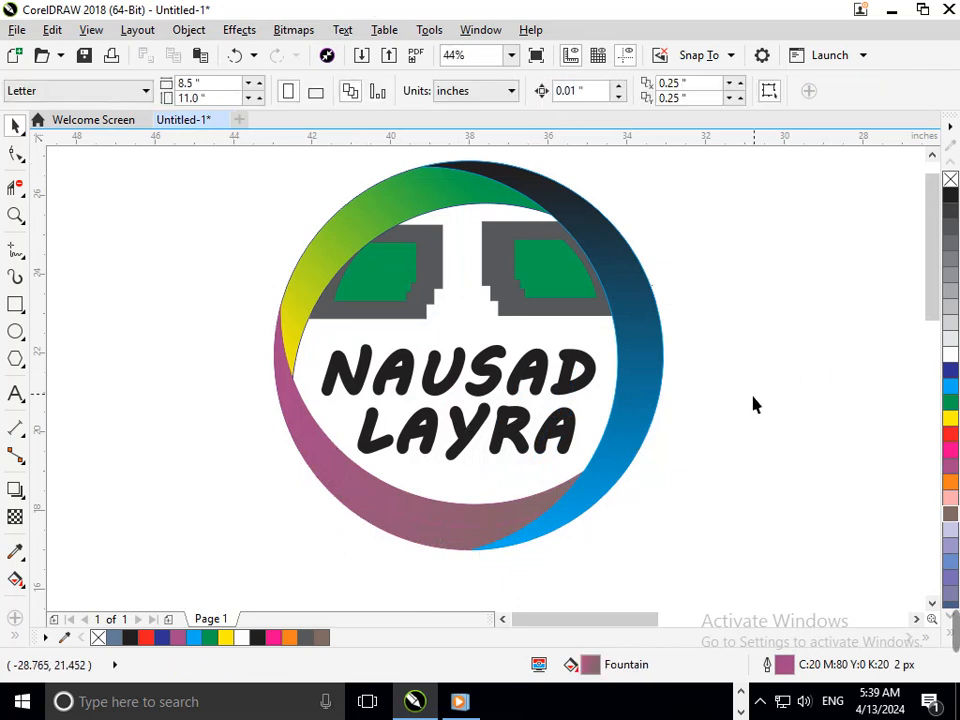
- Remove the outline from the black-to-blue crescent on the ring's right side
right_click(445, 305)
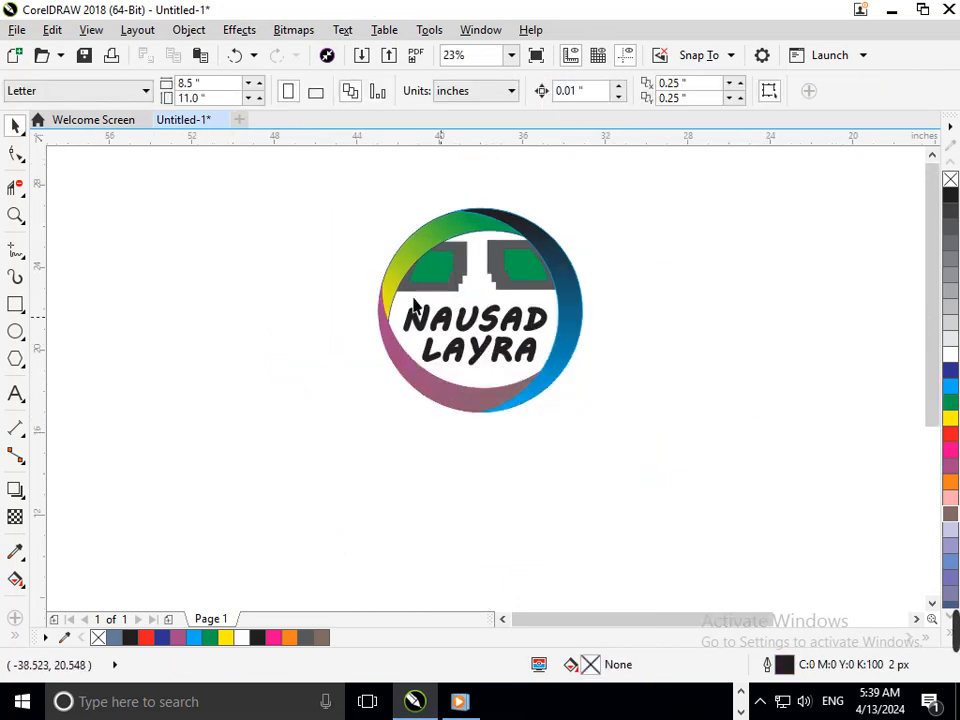
left_click_drag(578, 350, 714, 360)
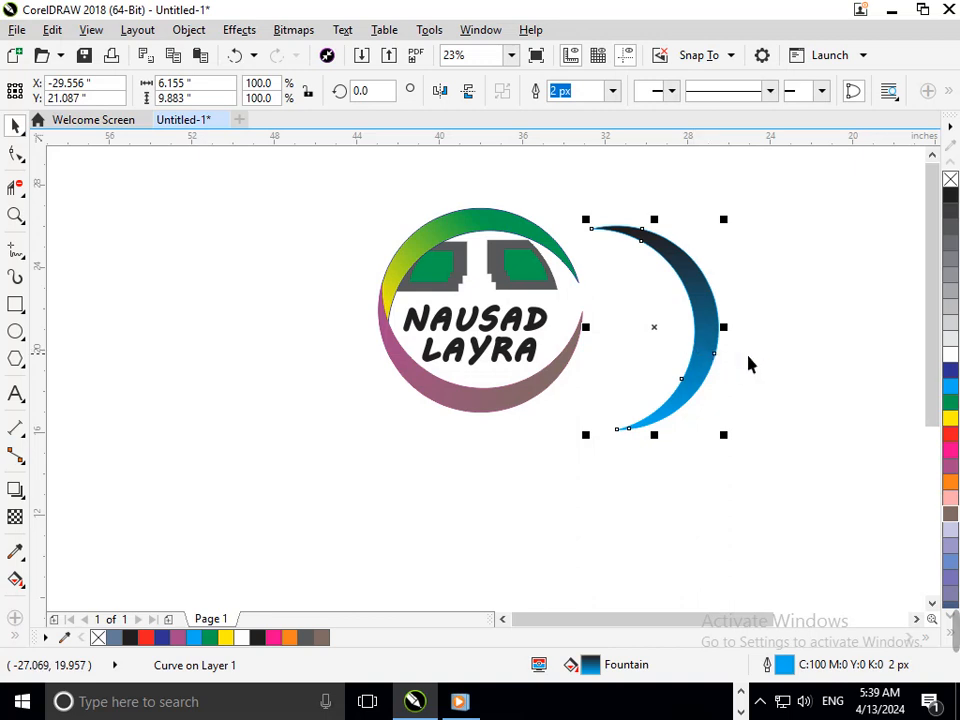
key("ctrl+z")
right_click(950, 180)
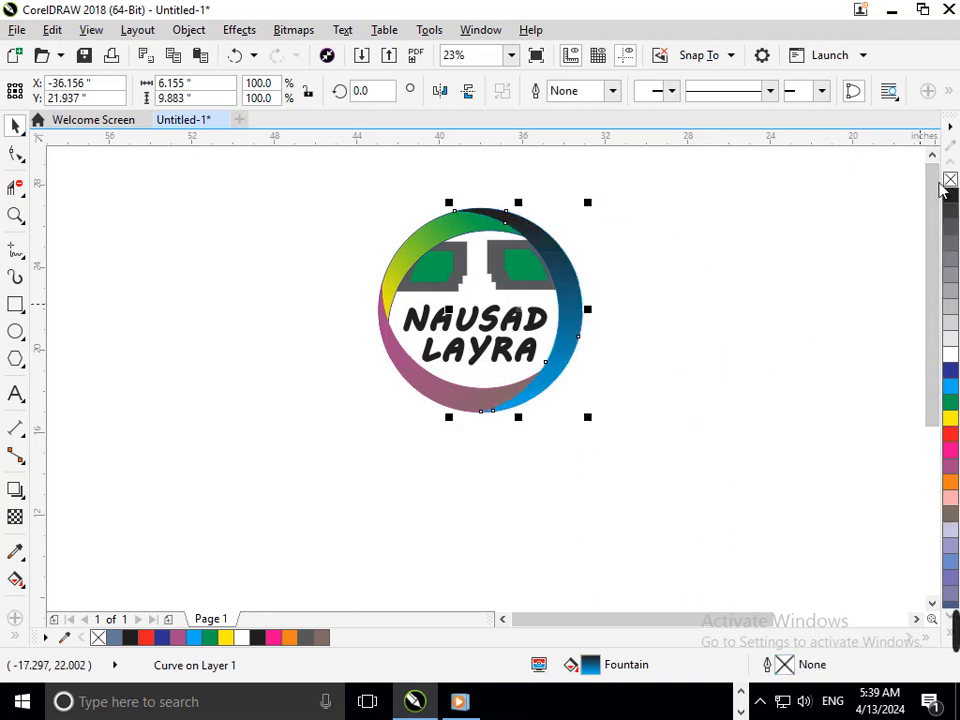
left_click(780, 313)
- Scale the two-line name to about 6.46 inches wide and centre it between the grey shapes and the bottom crescent
left_click_drag(372, 191, 604, 433)
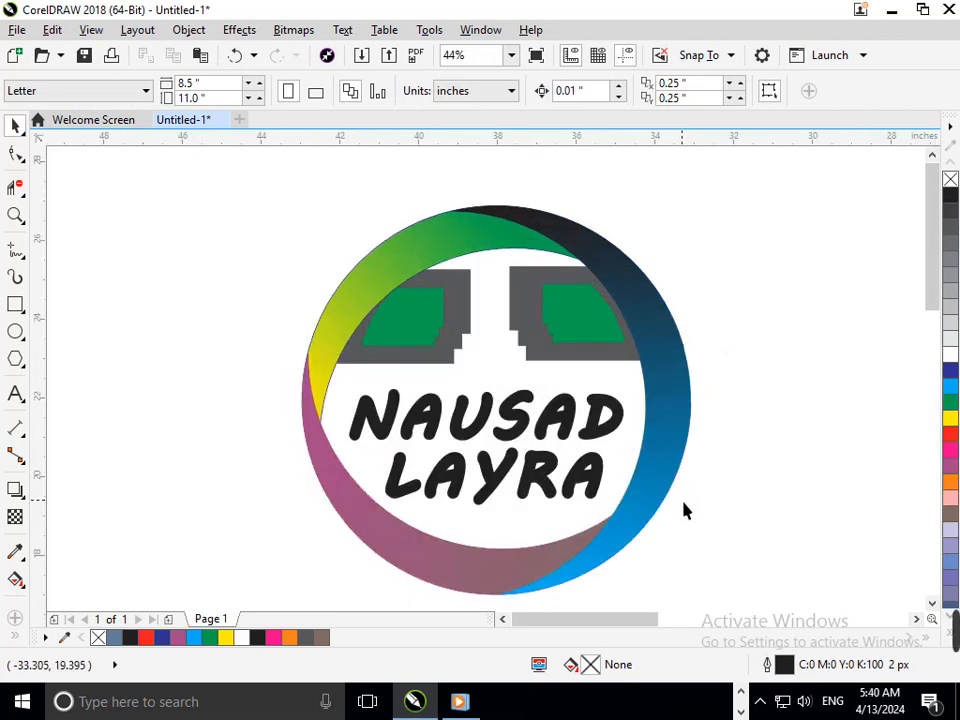
left_click(555, 486)
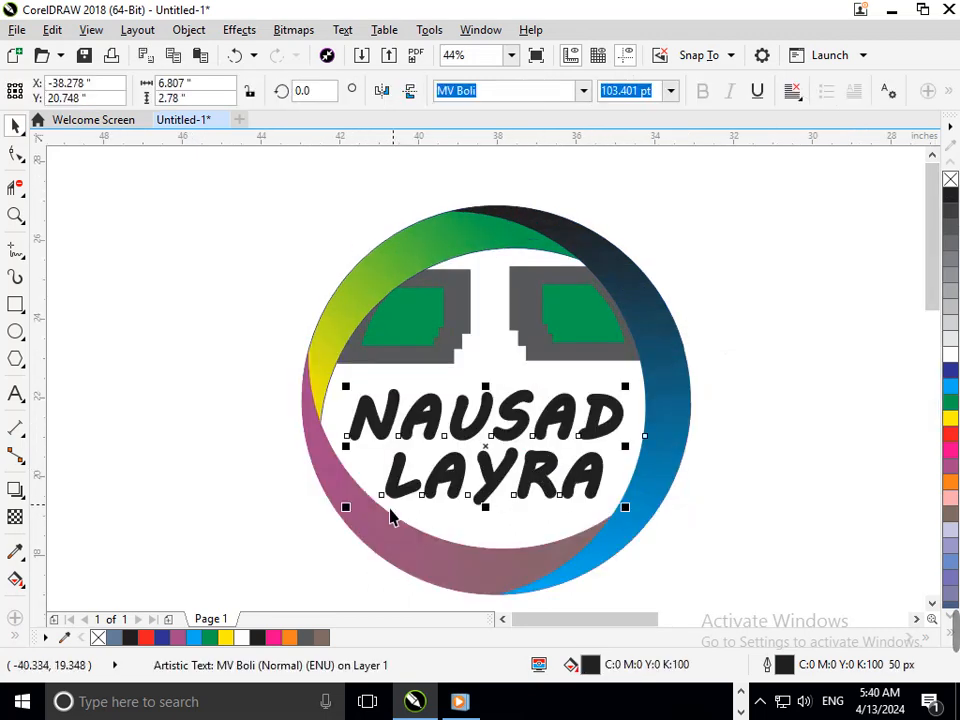
left_click_drag(347, 508, 349, 521)
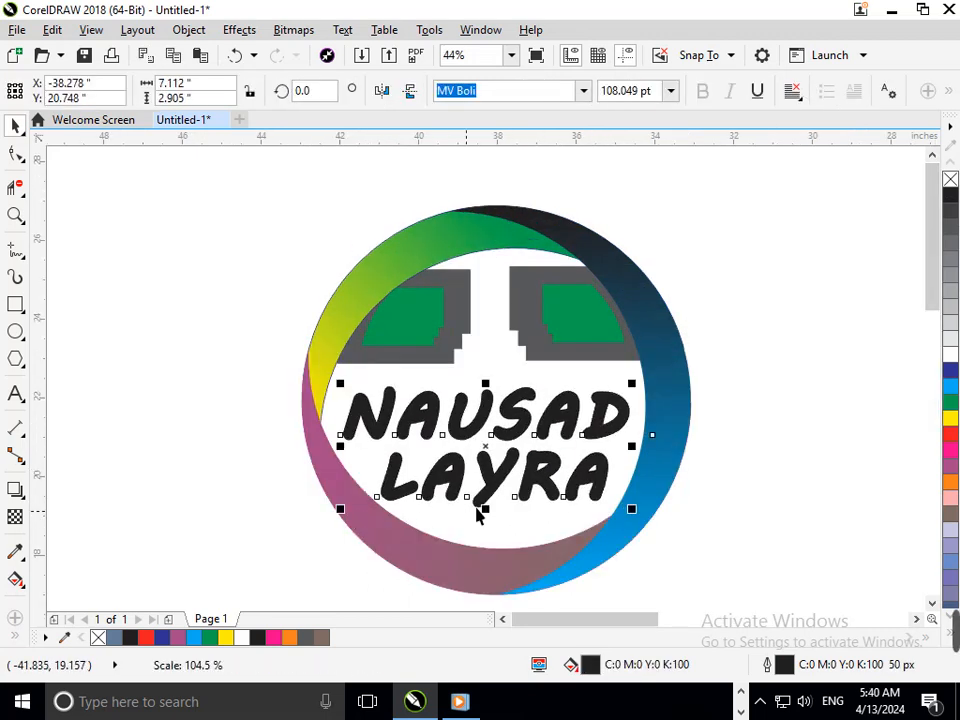
left_click_drag(509, 494, 482, 510)
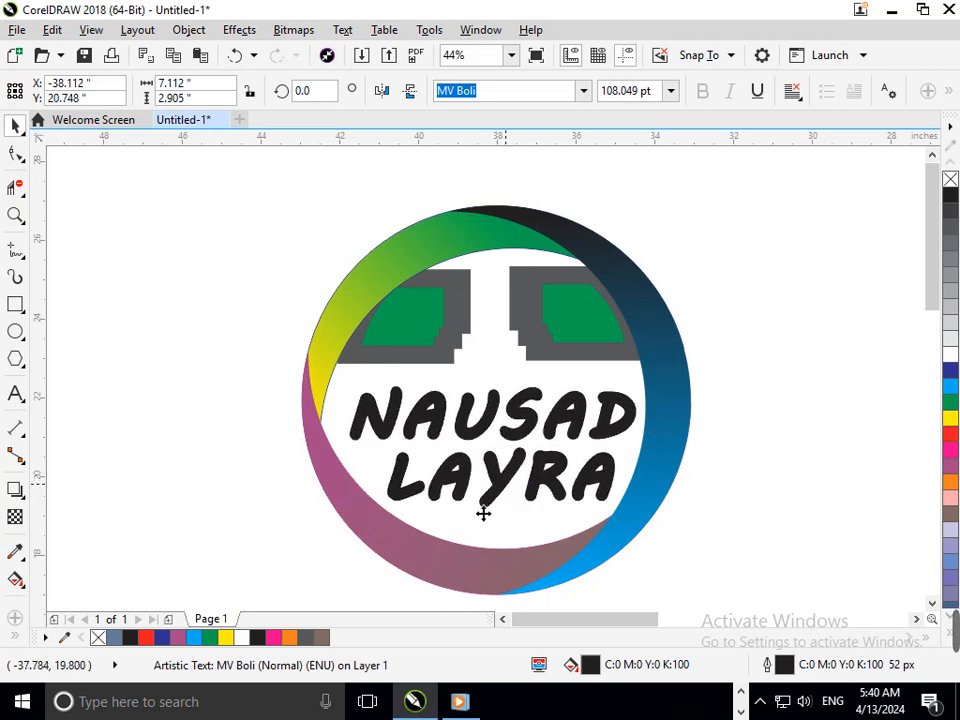
left_click_drag(349, 514, 424, 538)
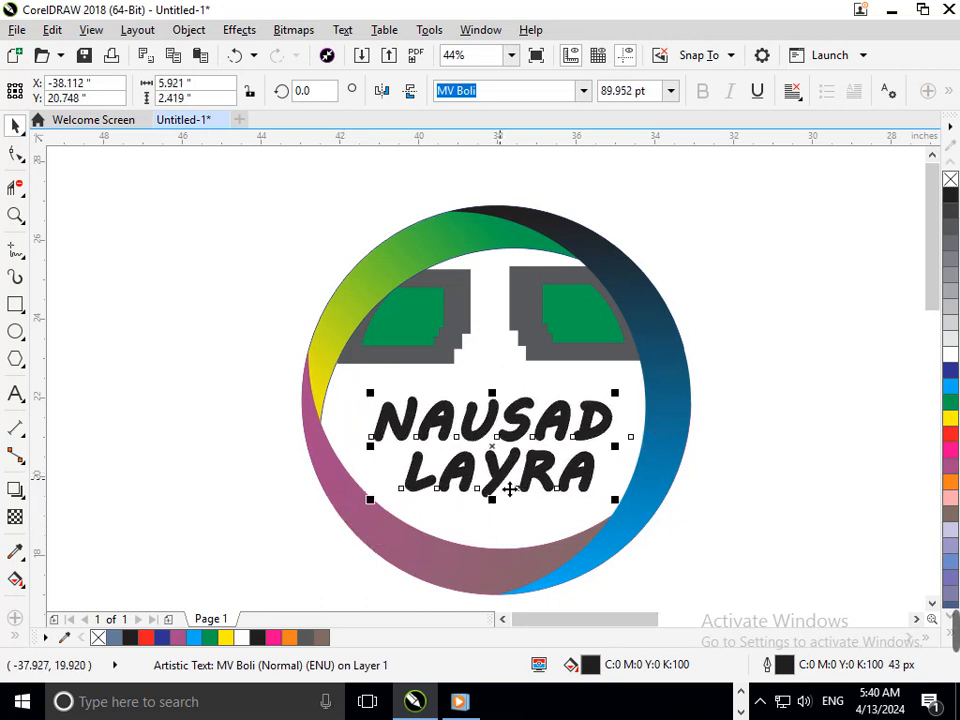
left_click_drag(510, 491, 510, 496)
left_click_drag(626, 518, 793, 519)
left_click(805, 510)
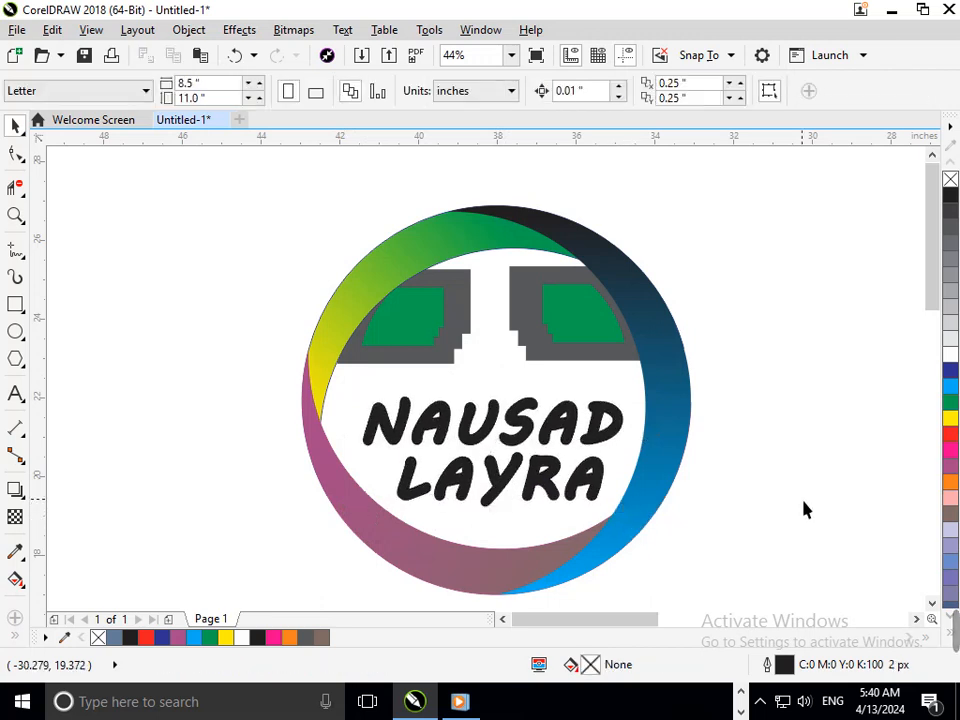
left_click(588, 484)
left_click_drag(588, 484, 583, 489)
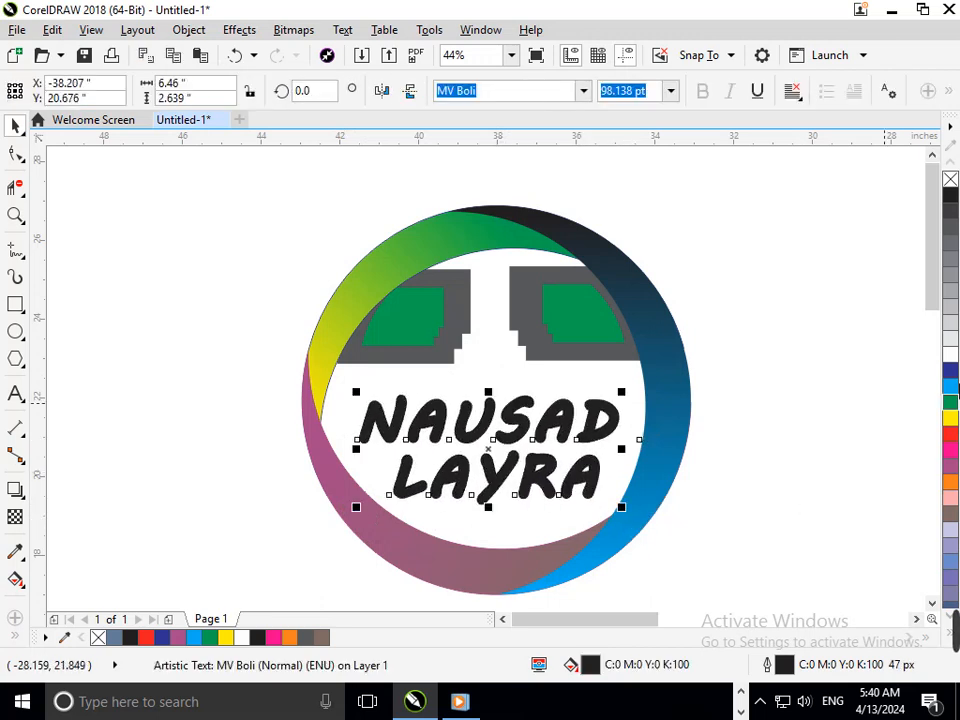
- Fill the two-line name with blue, CMYK 100, 100, 0, 0, and set its outline colour to 70% black
left_click(953, 372)
left_click(872, 401)
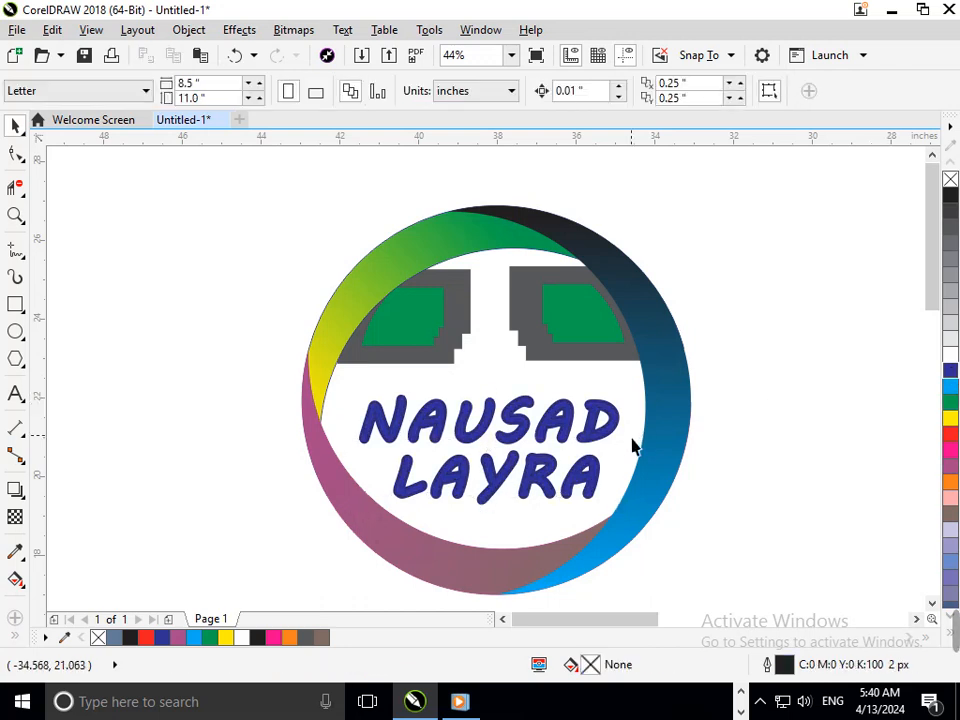
left_click(605, 471)
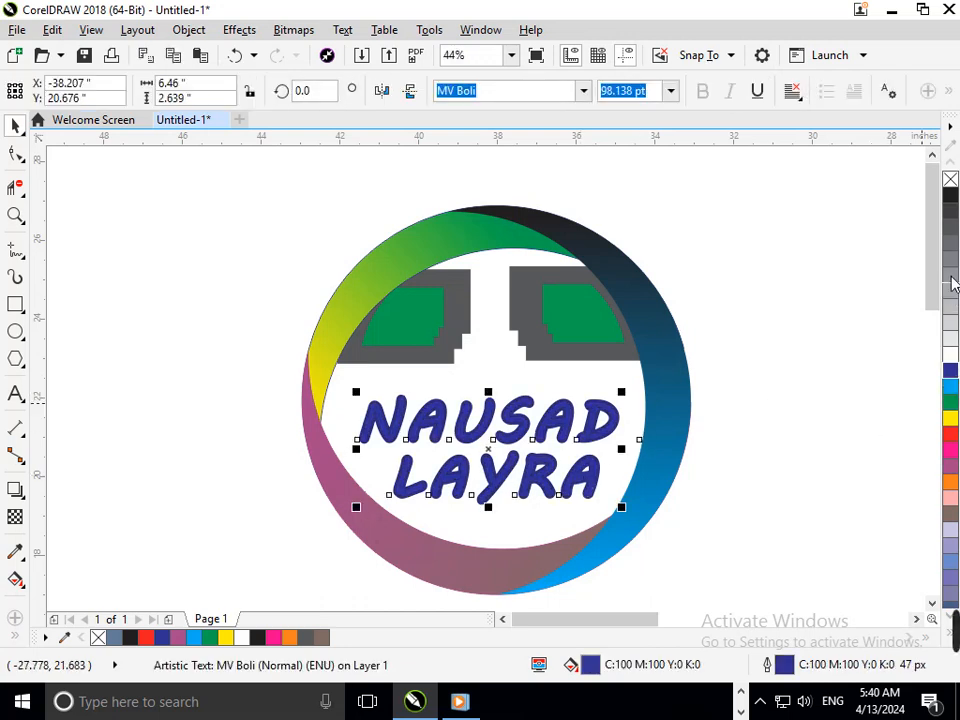
right_click(953, 283)
left_click(844, 317)
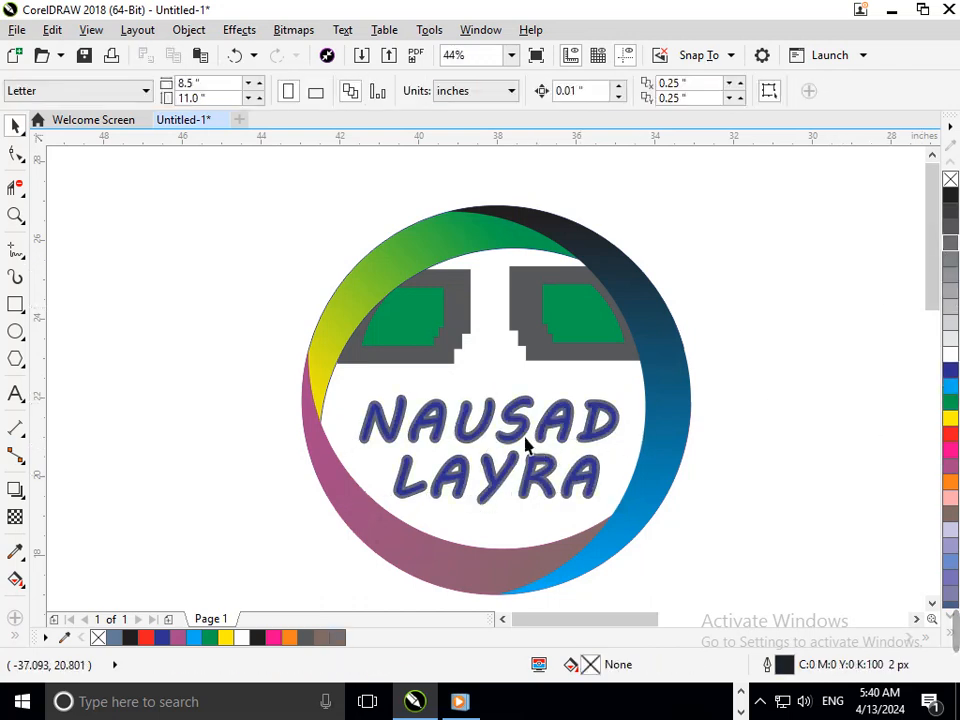
- Change the outline colour of the two-line name to yellow
scroll(465, 215, "down", 2)
scroll(497, 222, "up", 2)
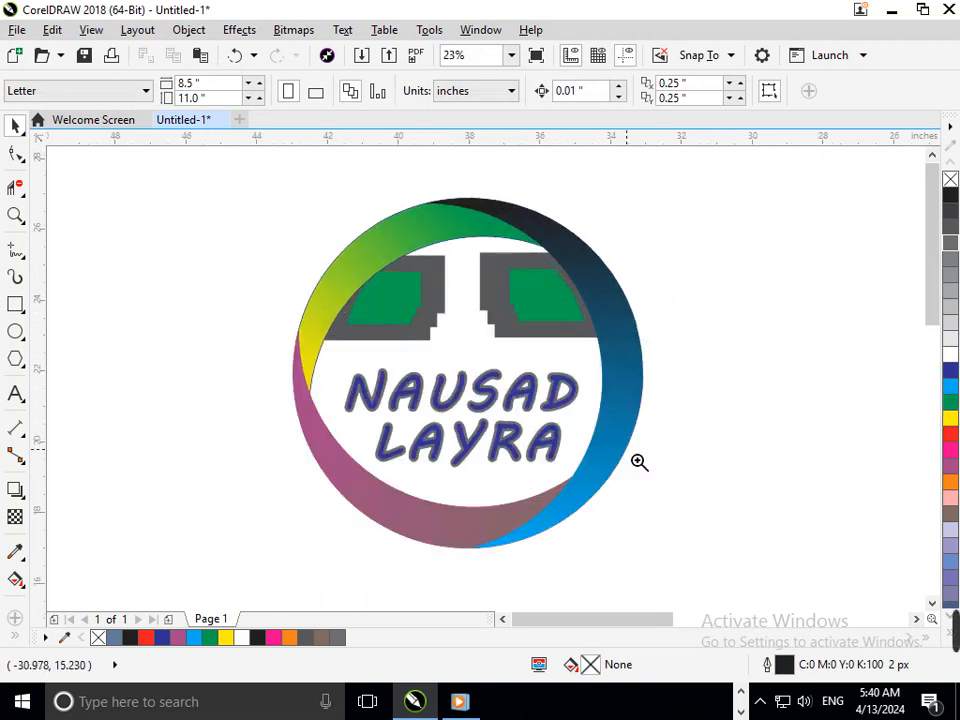
scroll(501, 401, "up", 2)
scroll(497, 394, "down", 2)
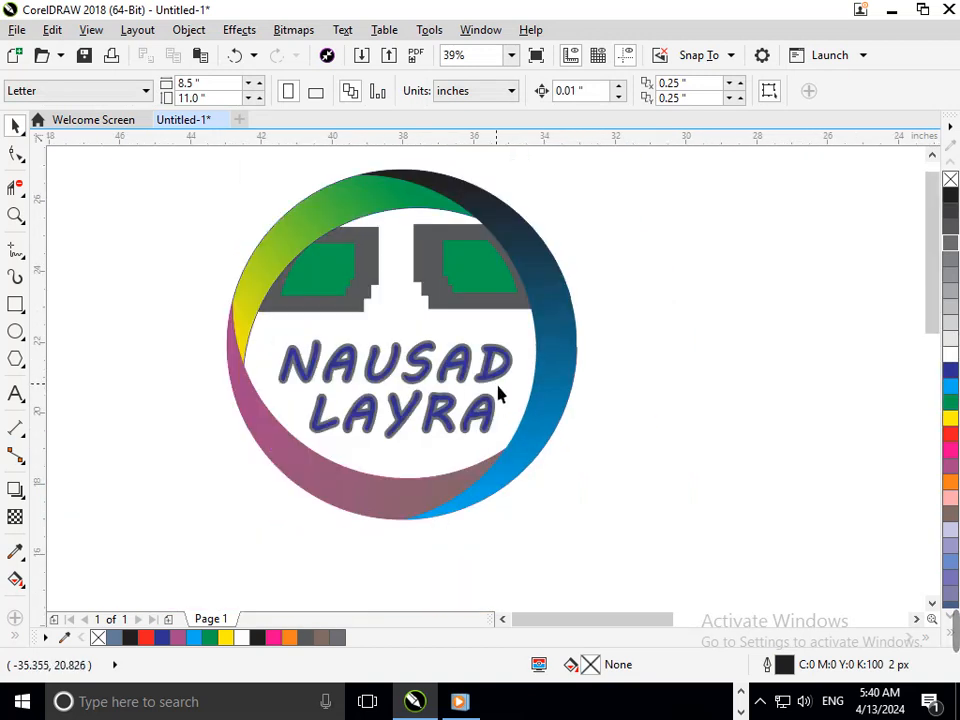
left_click(508, 384)
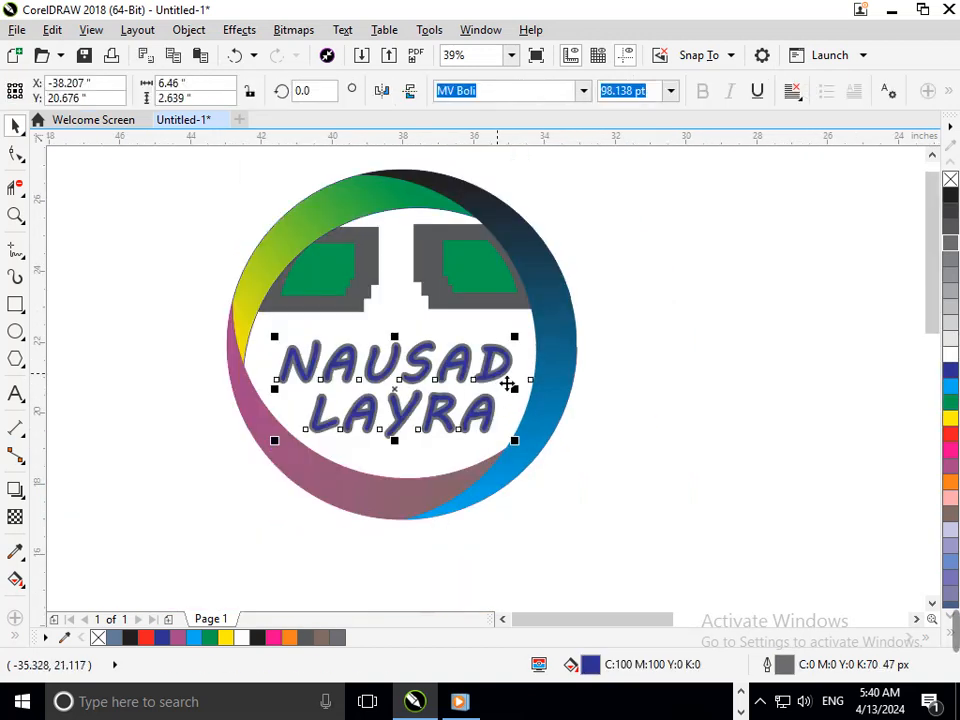
left_click(950, 420)
left_click(793, 450)
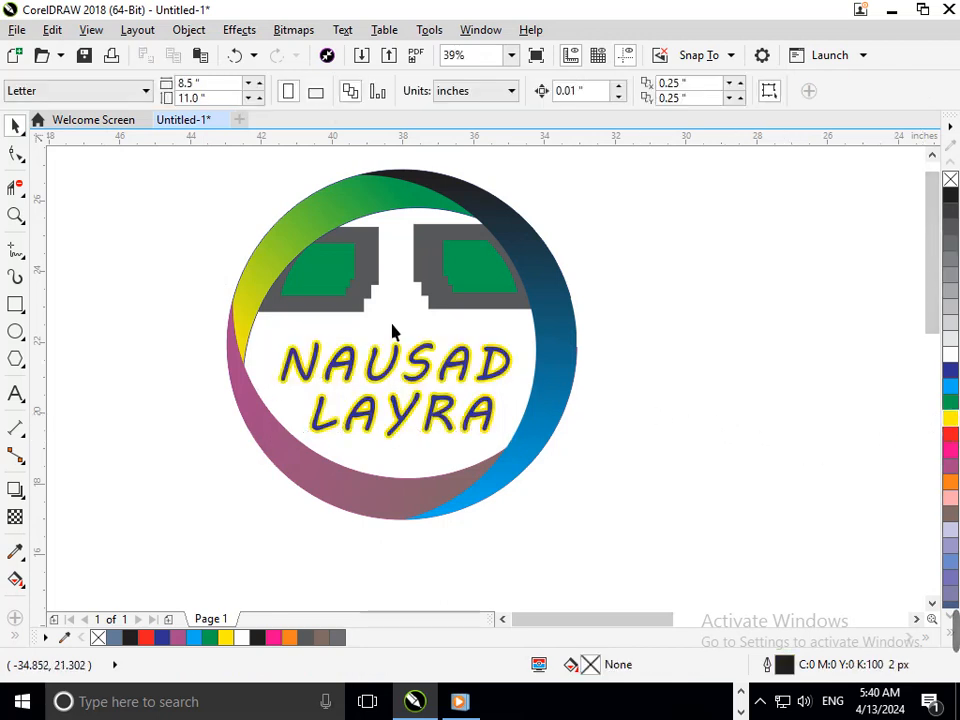
- Thicken the outline of the two-line name to 70 px and then to 100 px
scroll(399, 377, "down", 1)
key("z")
left_click_drag(323, 258, 544, 448)
left_click(544, 460)
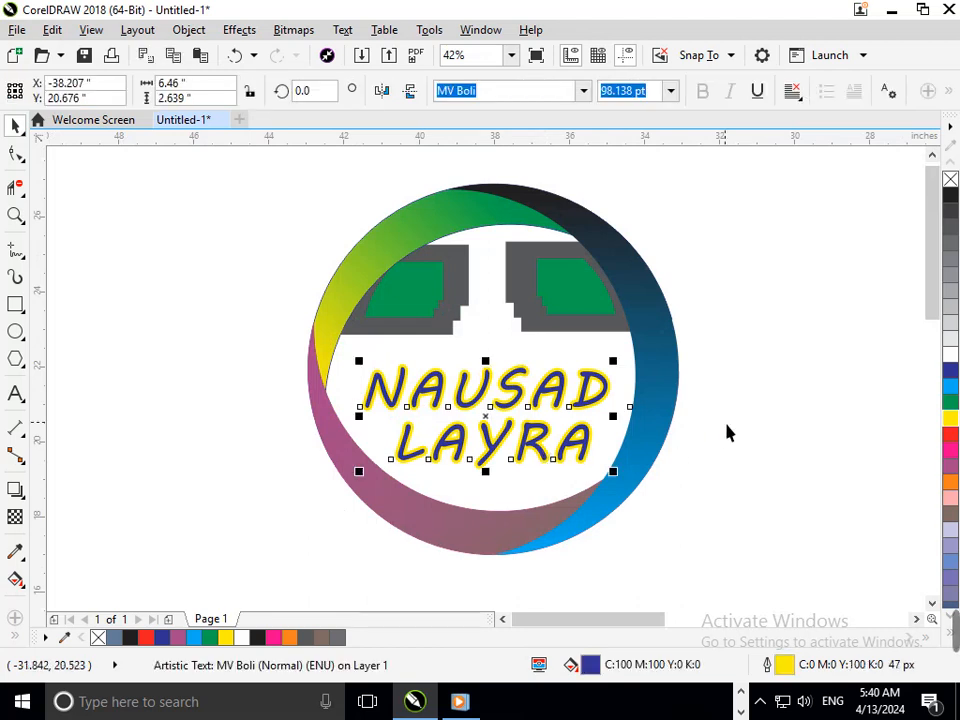
key("F12")
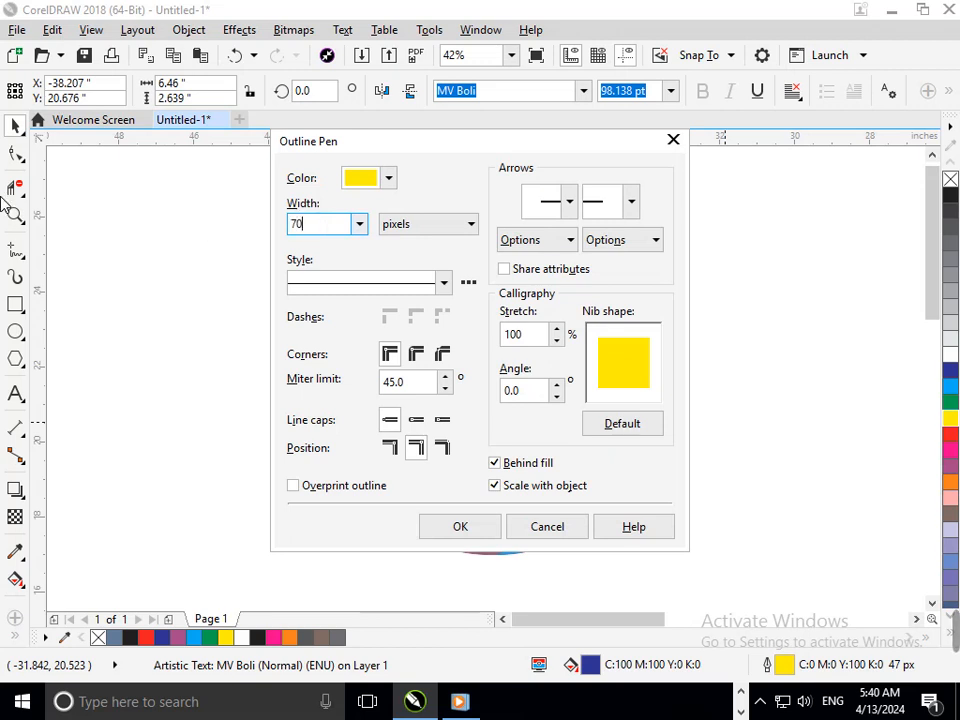
key("Return")
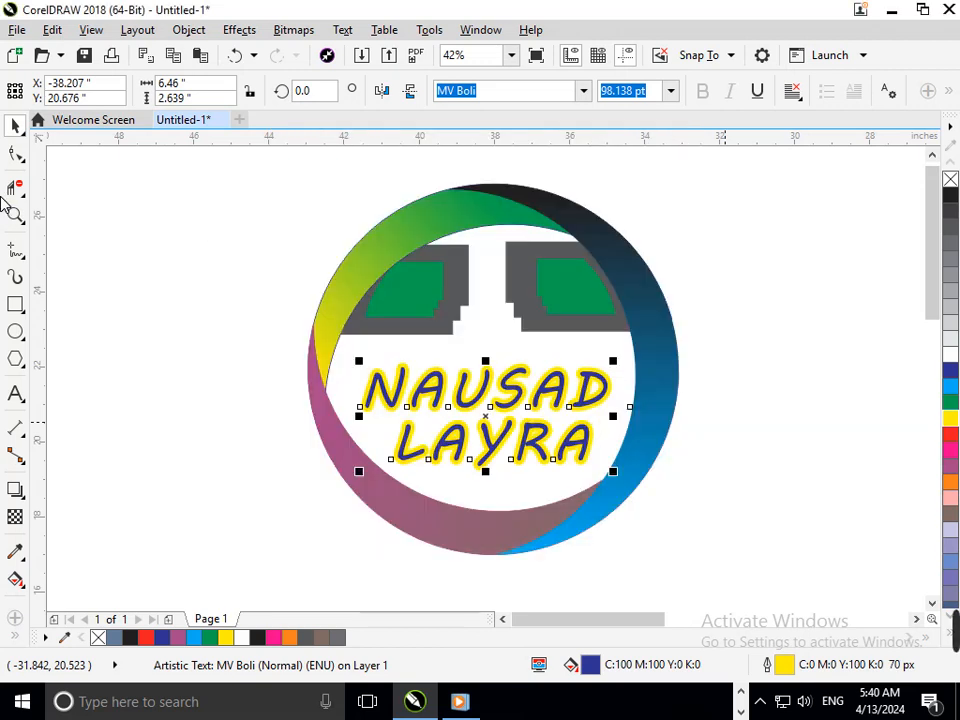
key("F12")
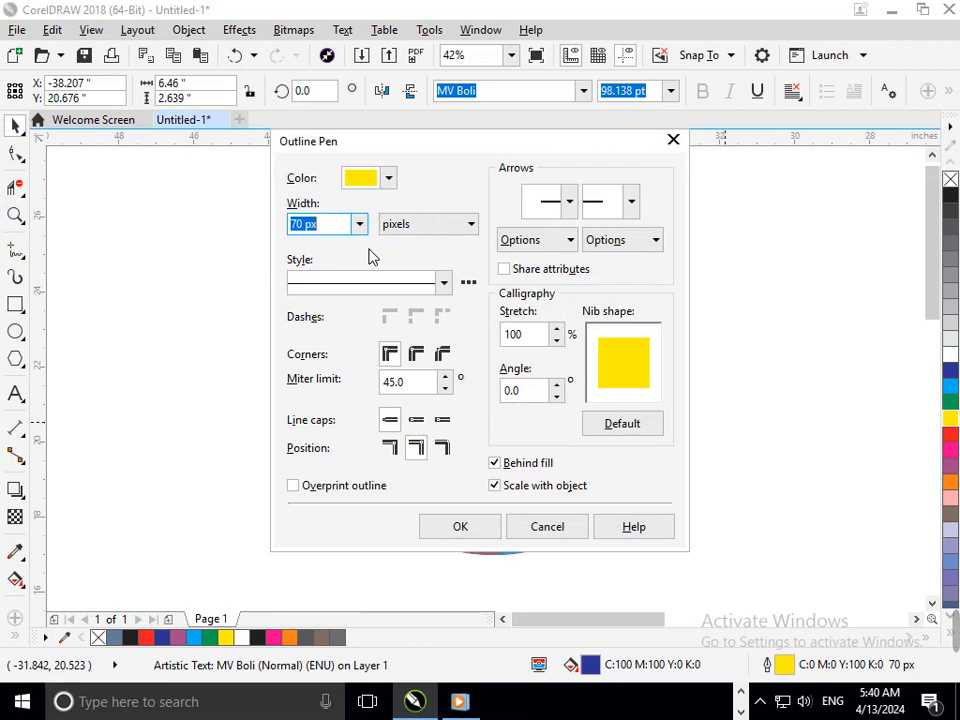
key("Return")
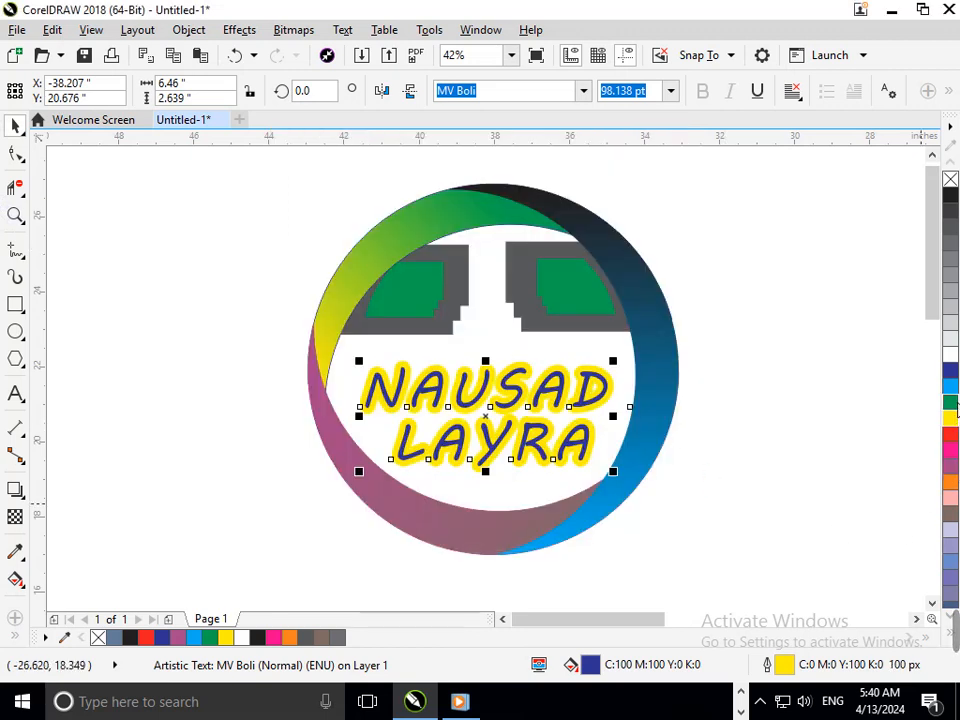
- Try a green outline, CMYK 100, 0, 100, 0, on the name with a white and then a purple fill, CMYK 20, 80, 0, 20
right_click(952, 403)
left_click(951, 355)
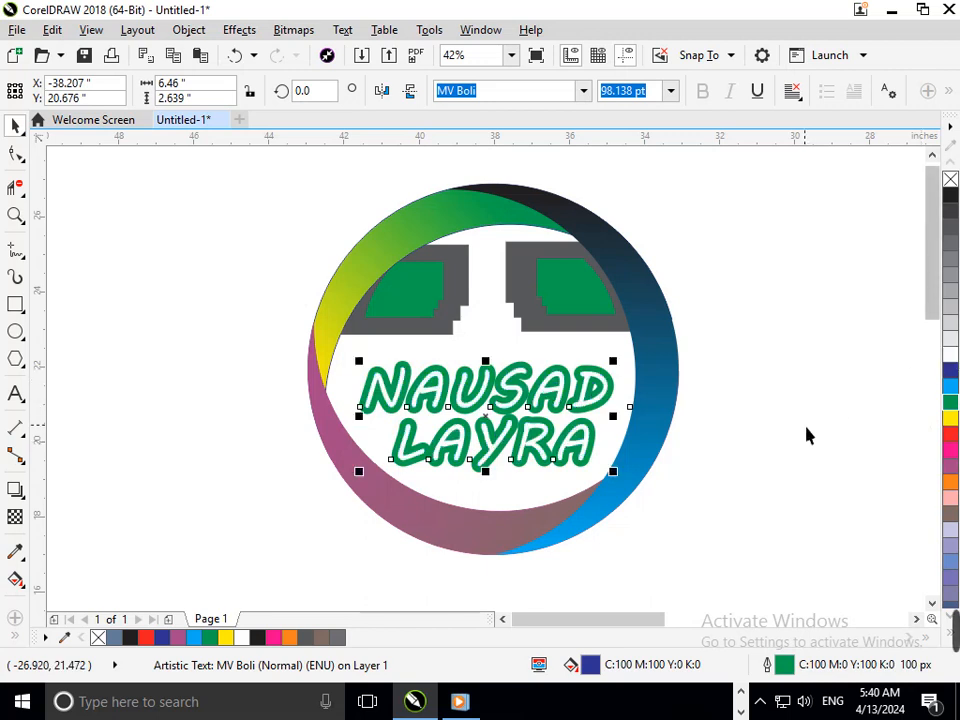
left_click(806, 428)
left_click(541, 403)
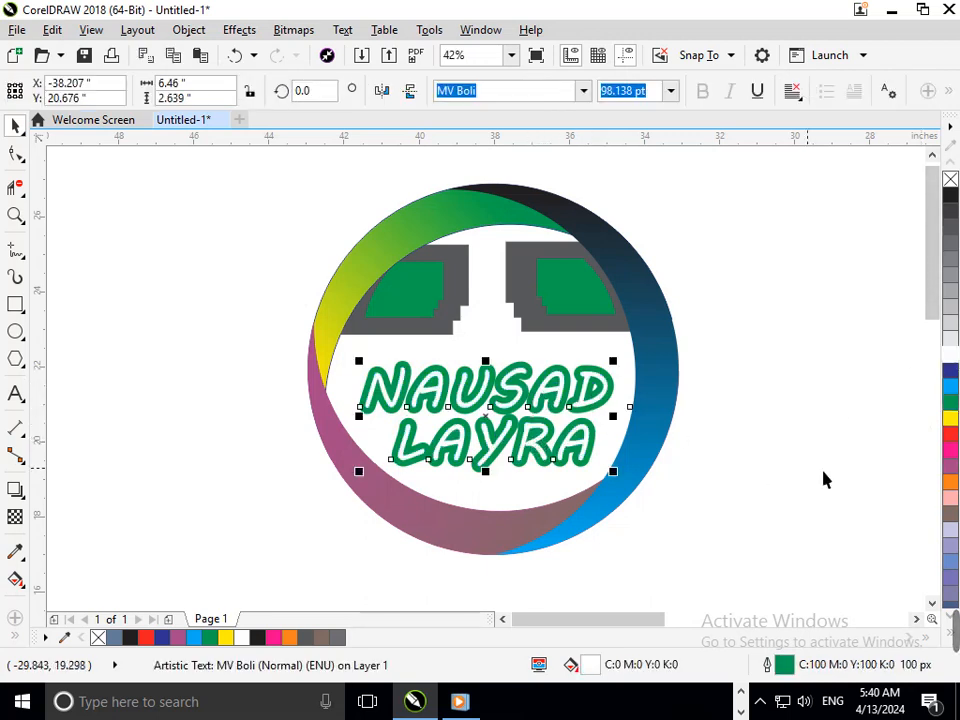
left_click(954, 472)
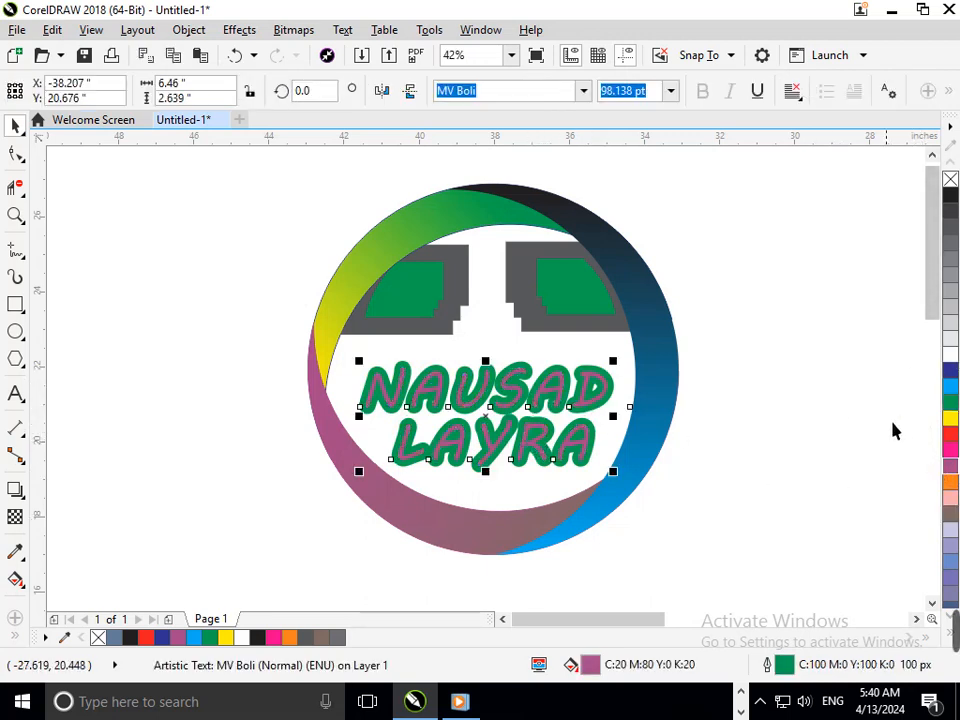
- Try a white fill with a blue outline, CMYK 100, 100, 0, 0, on the two-line name
right_click(952, 380)
left_click(944, 384)
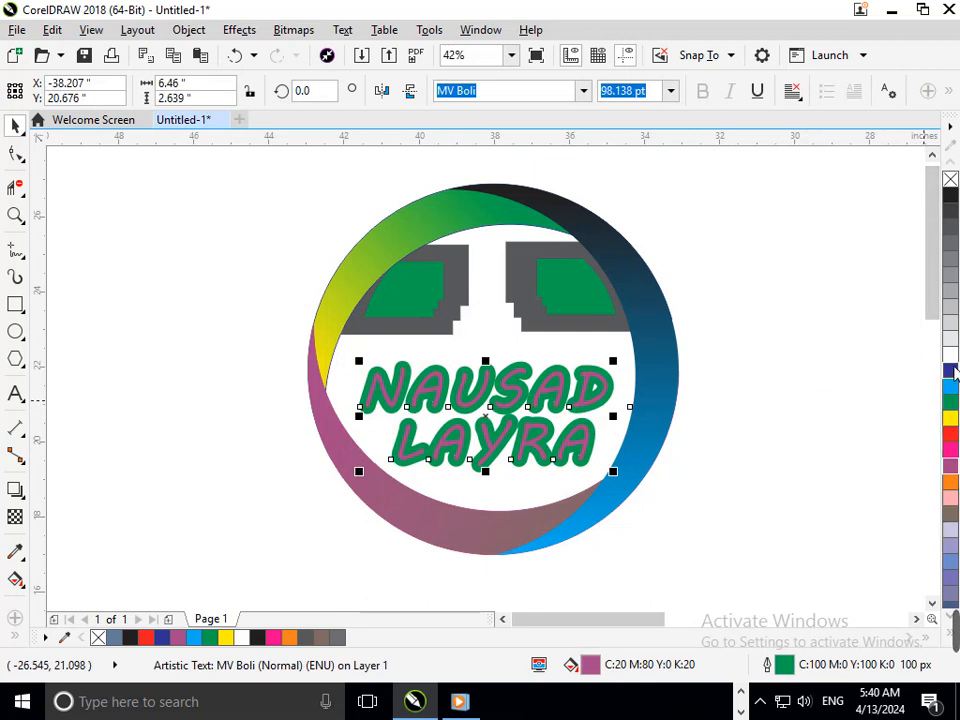
right_click(946, 370)
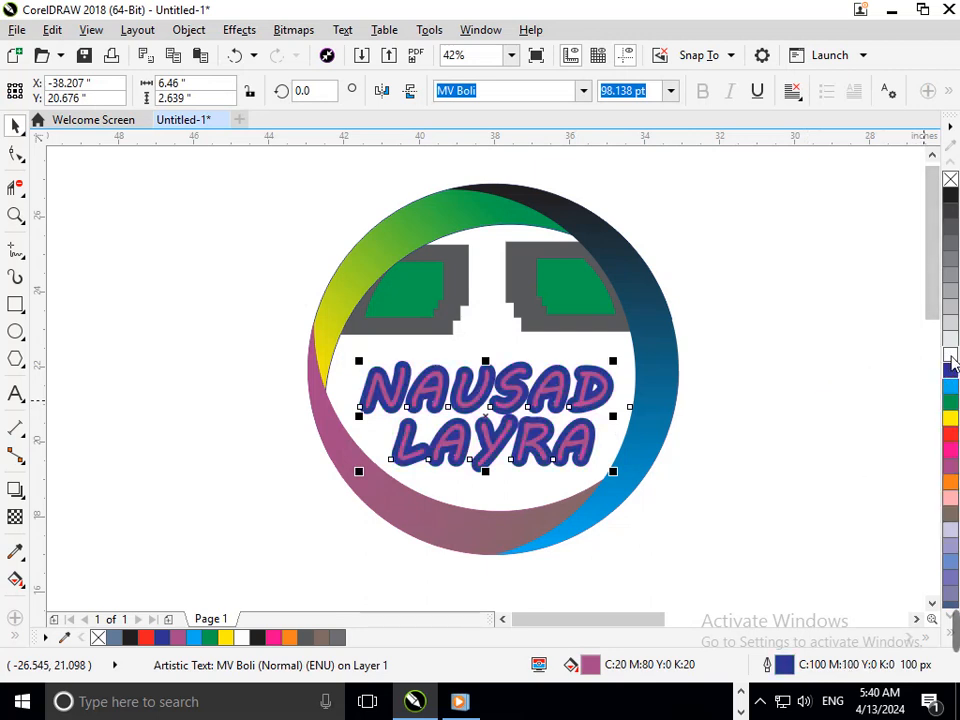
right_click(951, 358)
right_click(951, 379)
left_click(951, 360)
left_click(677, 486)
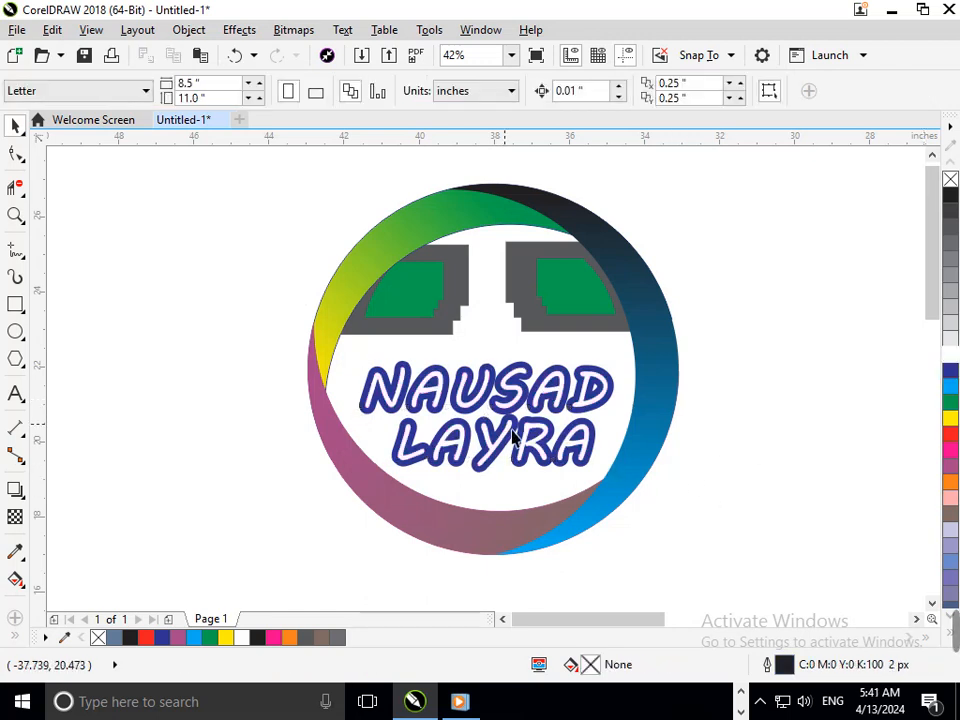
- Increase the line spacing of the name slightly so its second line sits lower inside the ring
left_click(529, 456)
key("F10")
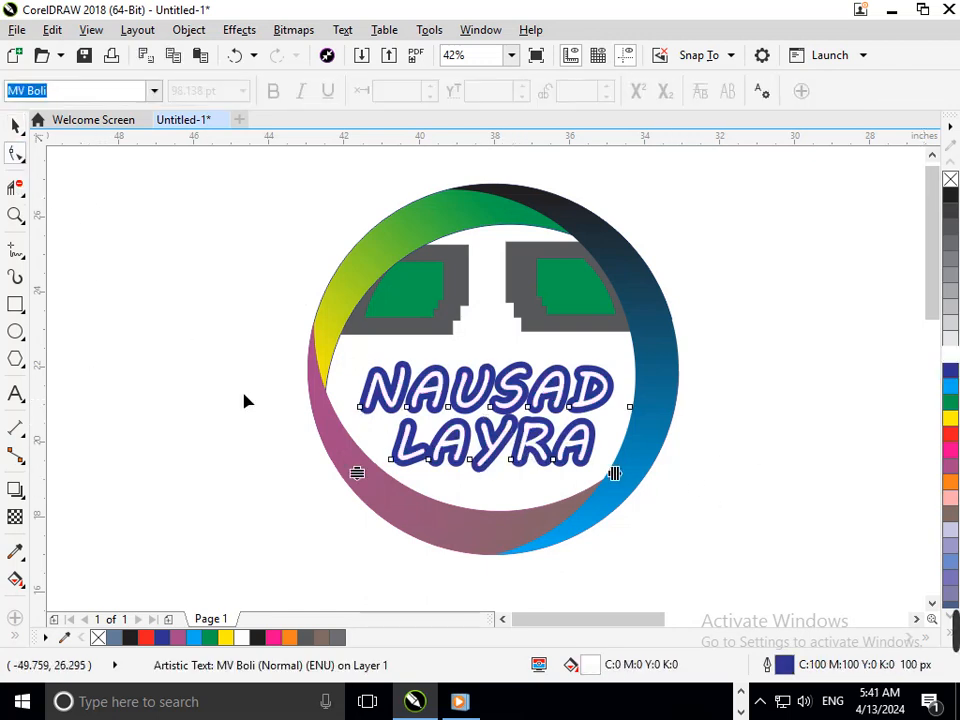
left_click_drag(357, 474, 366, 484)
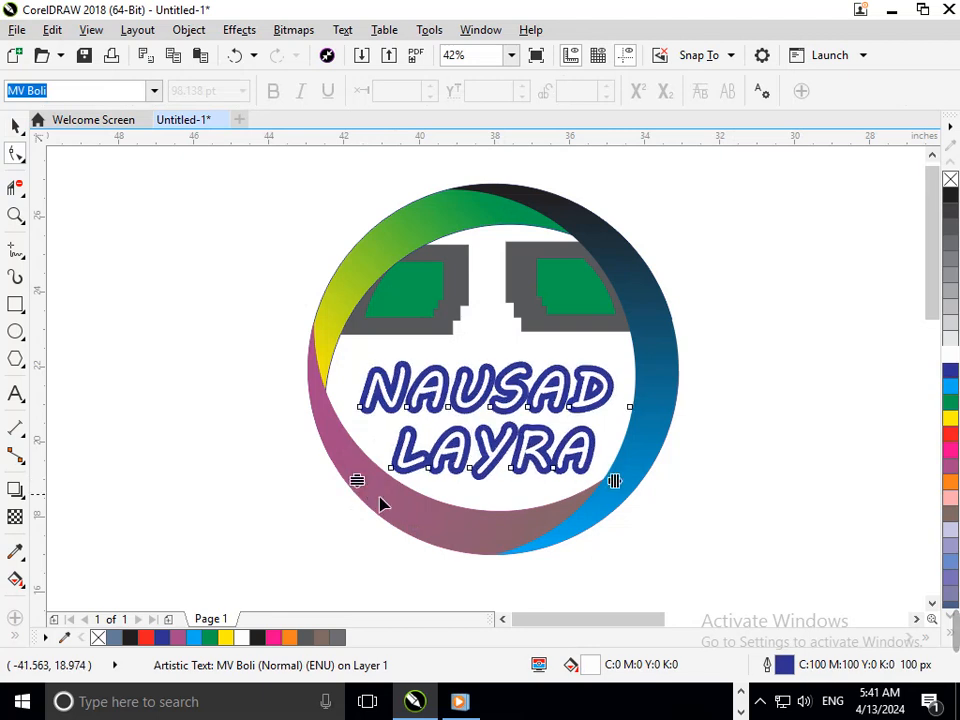
left_click(15, 125)
left_click(161, 371)
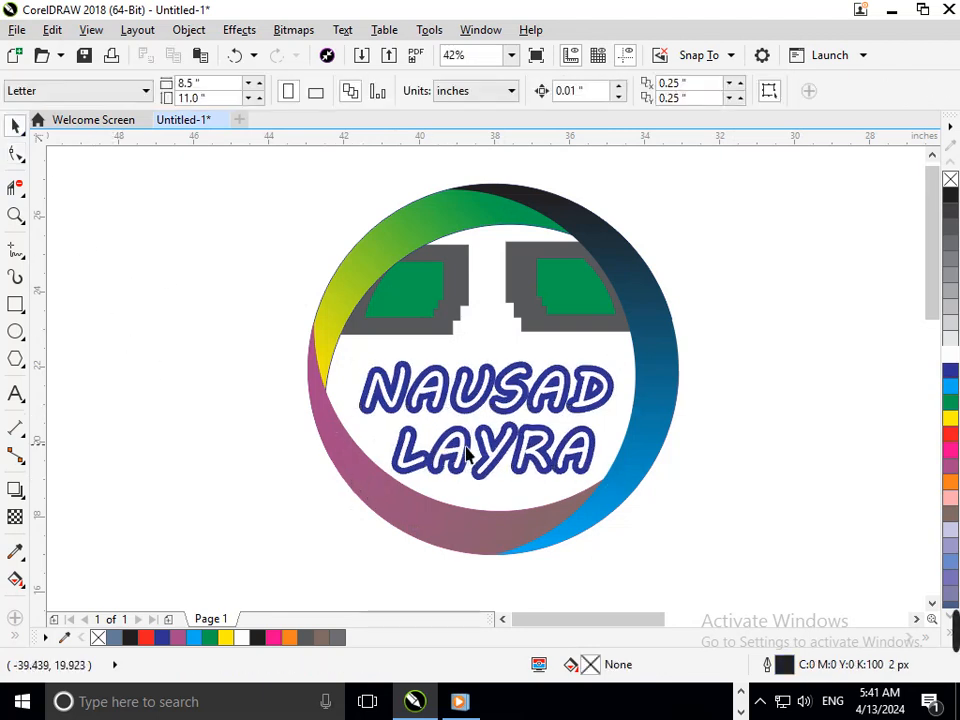
- Try green, white and black fills on the two-line name, then a green and a red outline
left_click(499, 450)
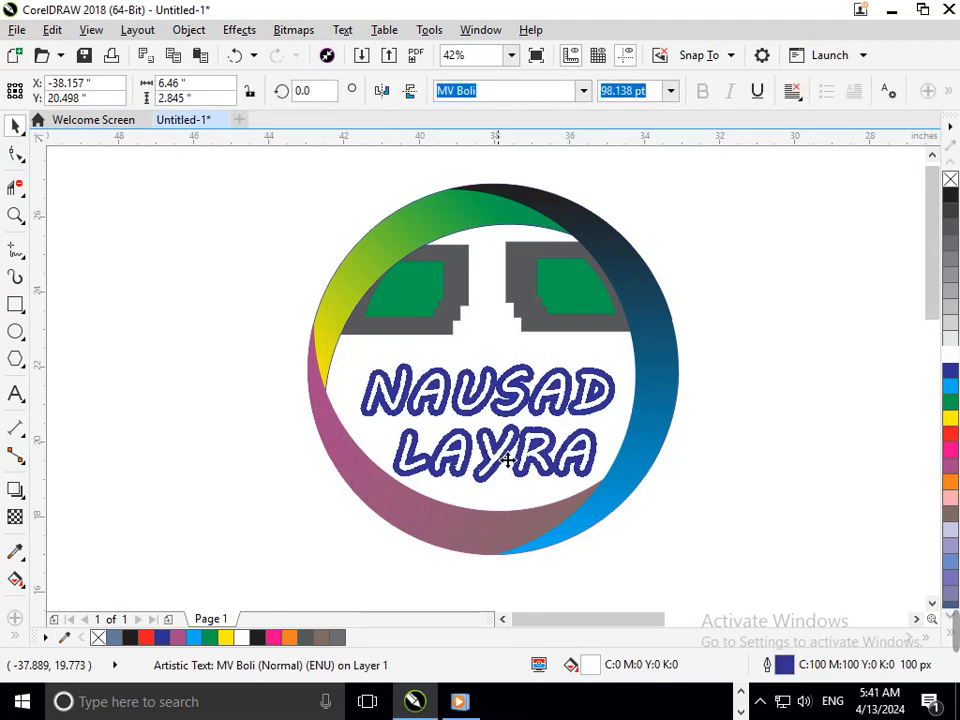
left_click(950, 402)
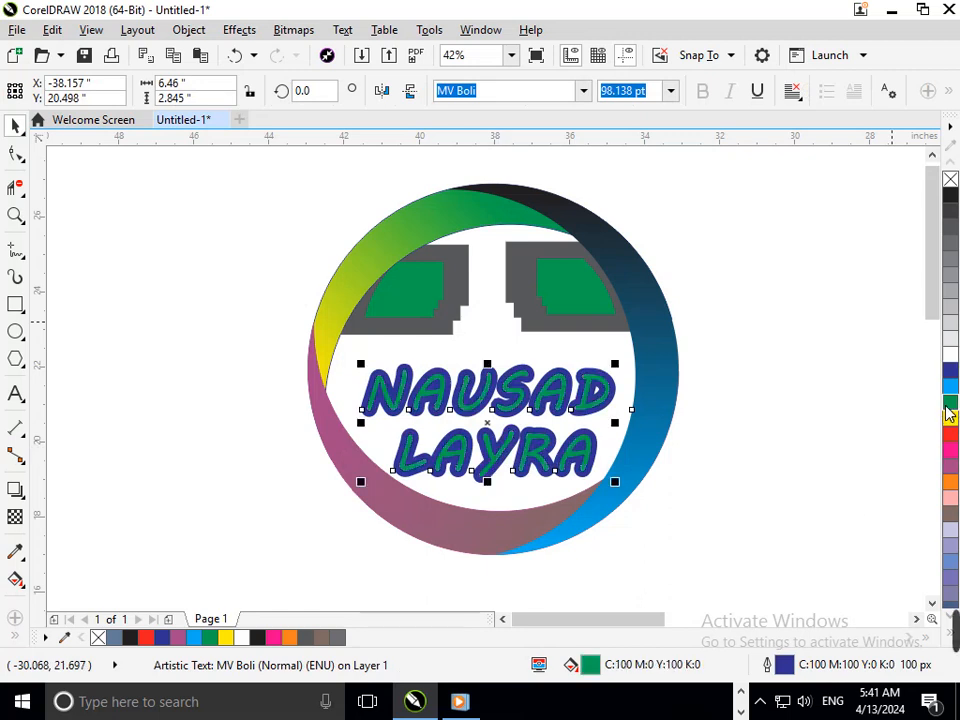
left_click(950, 353)
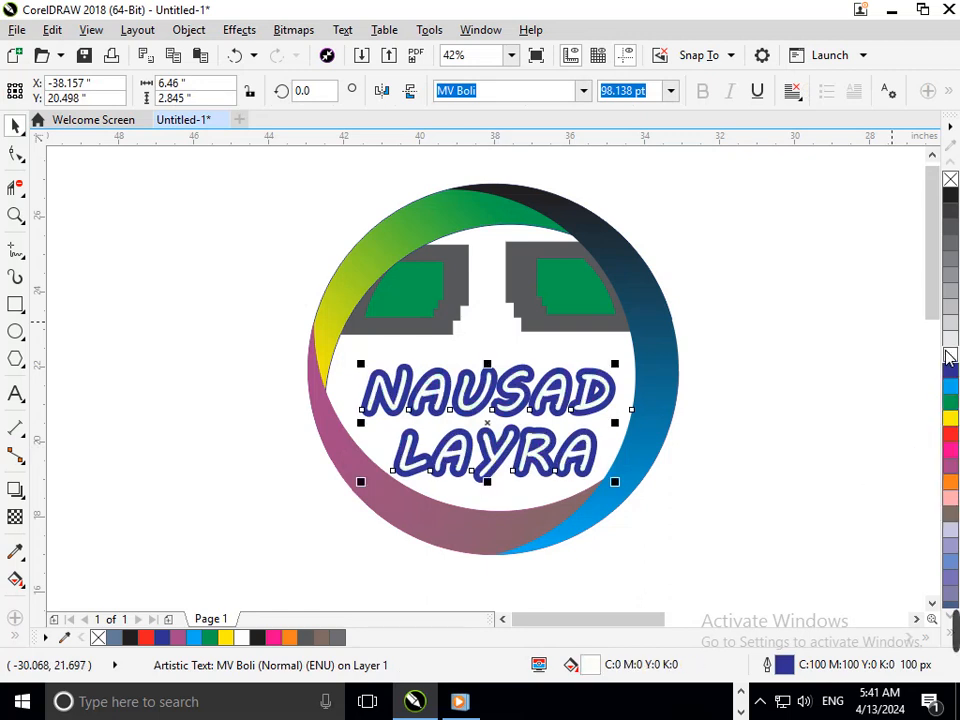
left_click(950, 203)
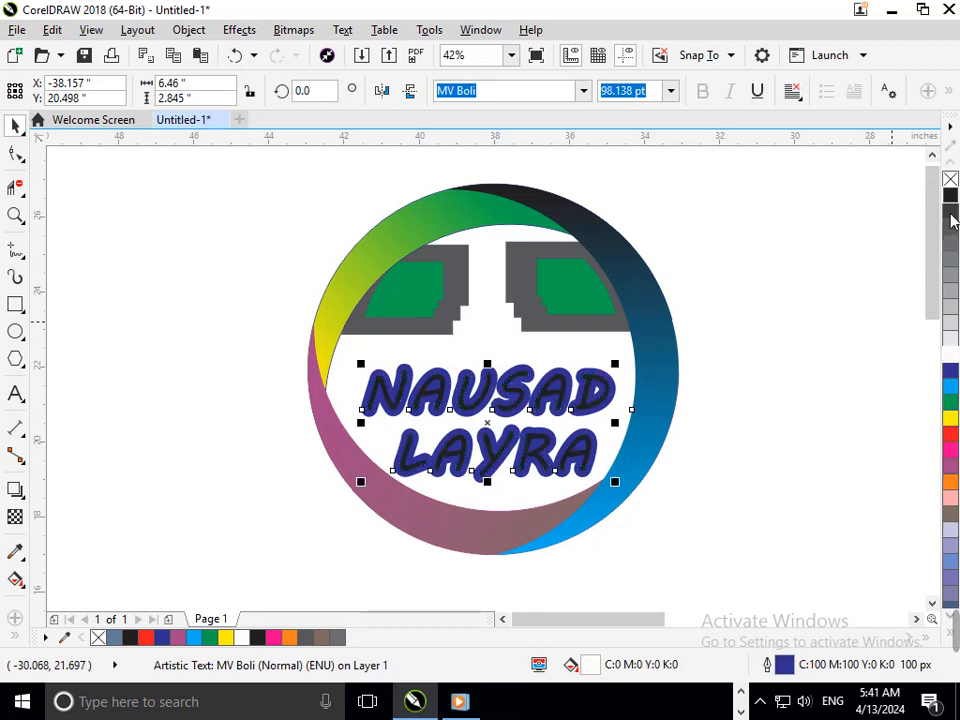
right_click(950, 402)
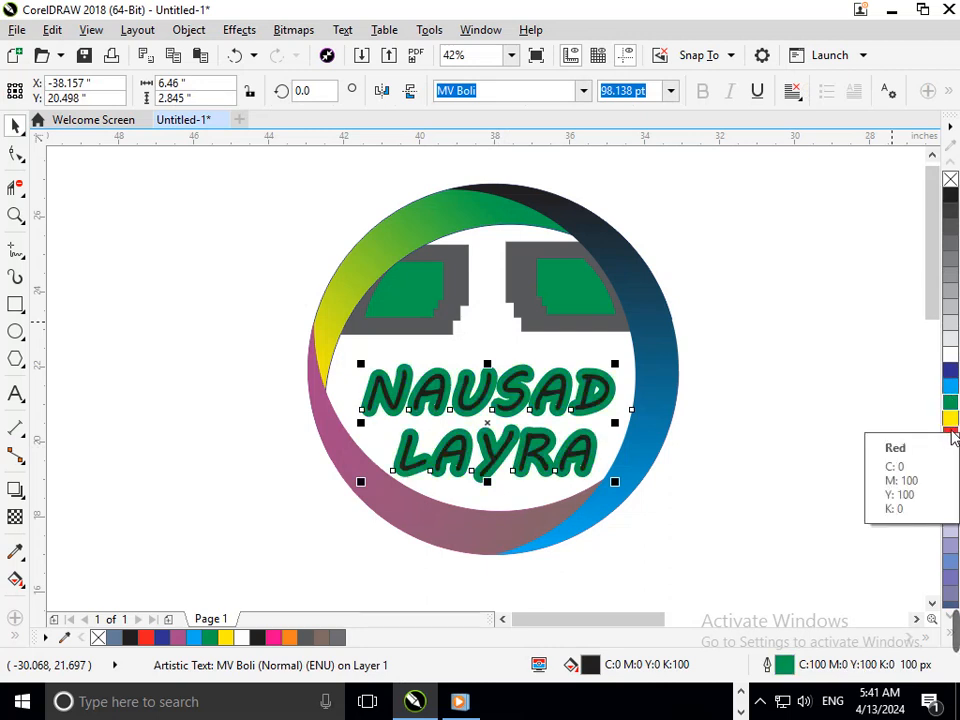
right_click(950, 432)
left_click(780, 485)
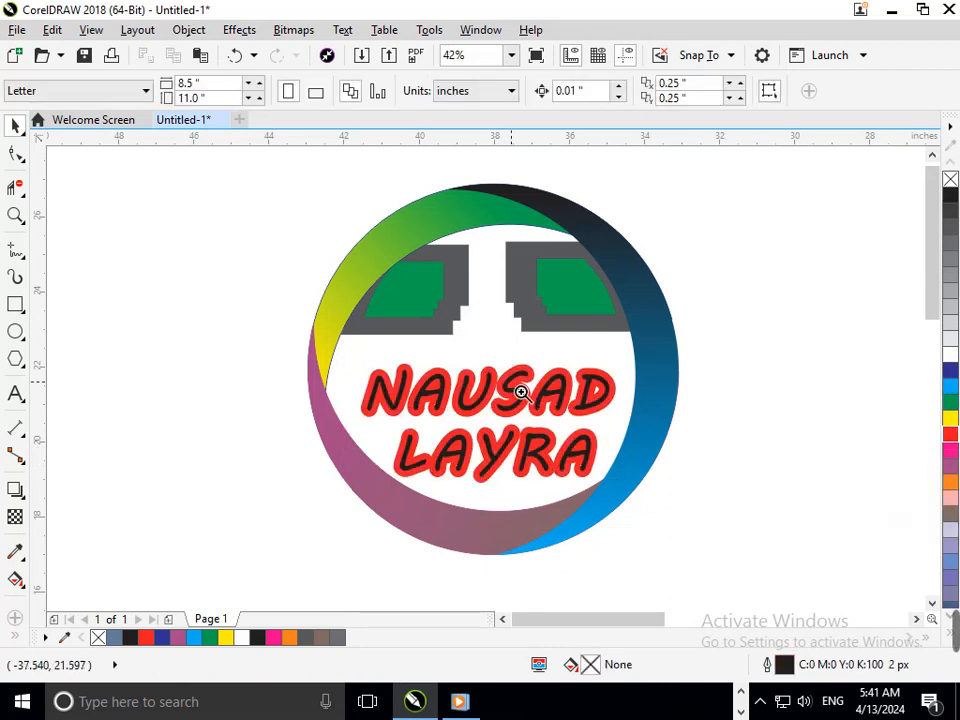
- Give the two-line name a blue outline, CMYK 100, 100, 0, 0, and a yellow fill after trying white and red
scroll(521, 392, "down", 2)
left_click_drag(296, 252, 551, 471)
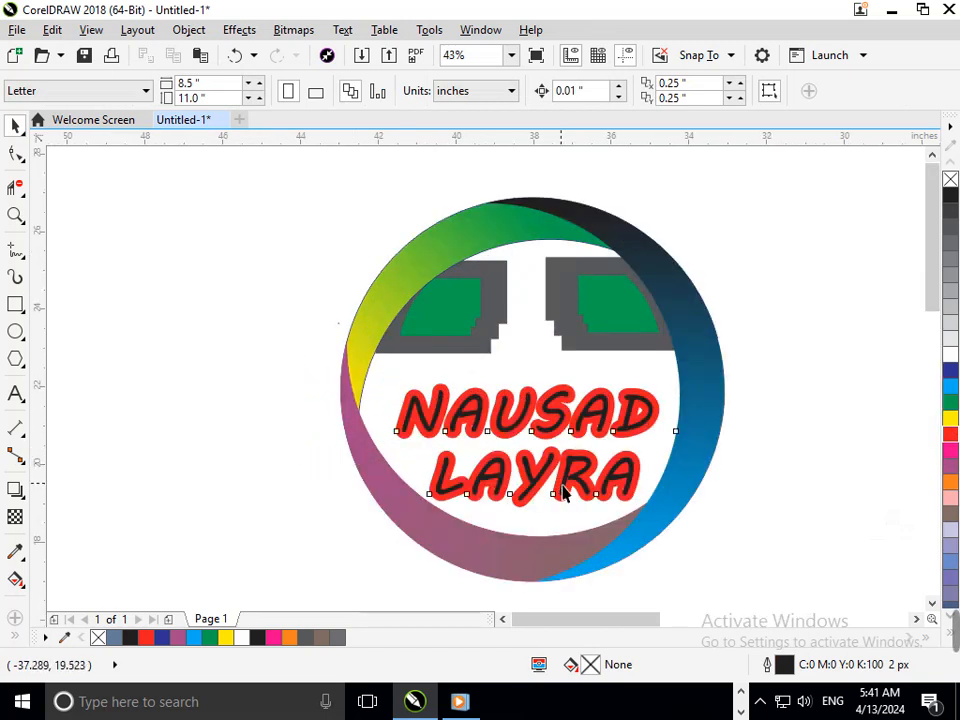
left_click(560, 490)
right_click(952, 372)
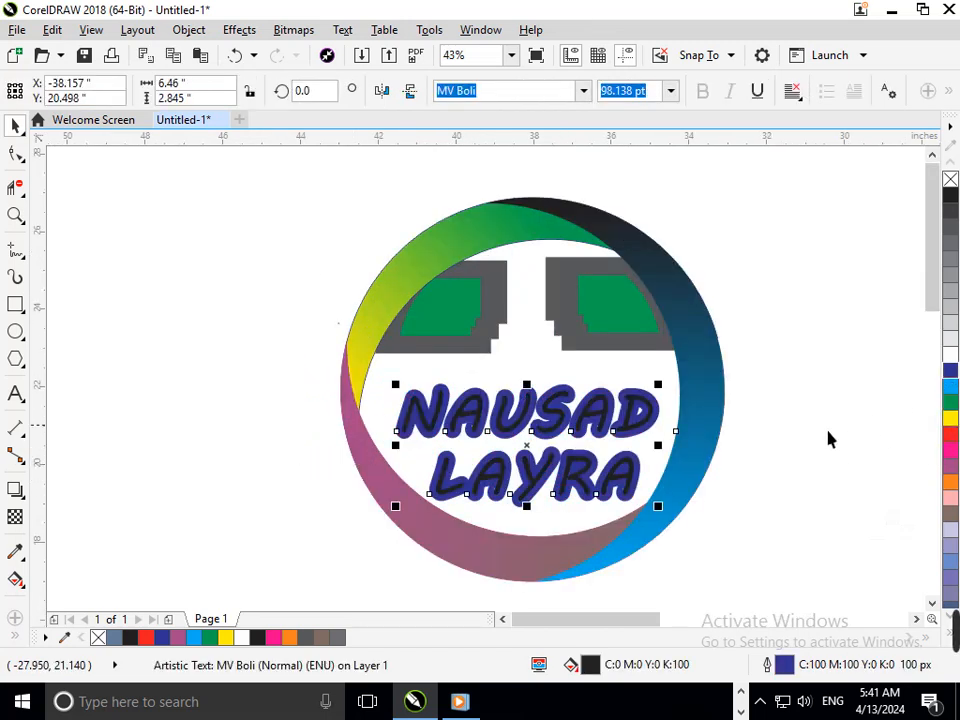
left_click(951, 355)
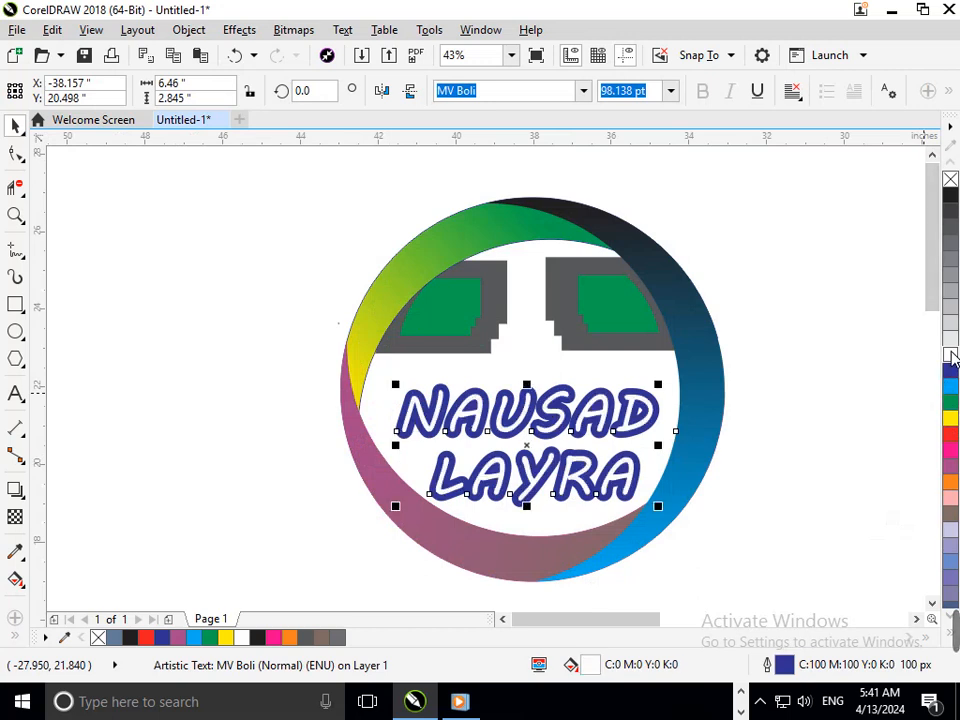
left_click(952, 449)
left_click(951, 433)
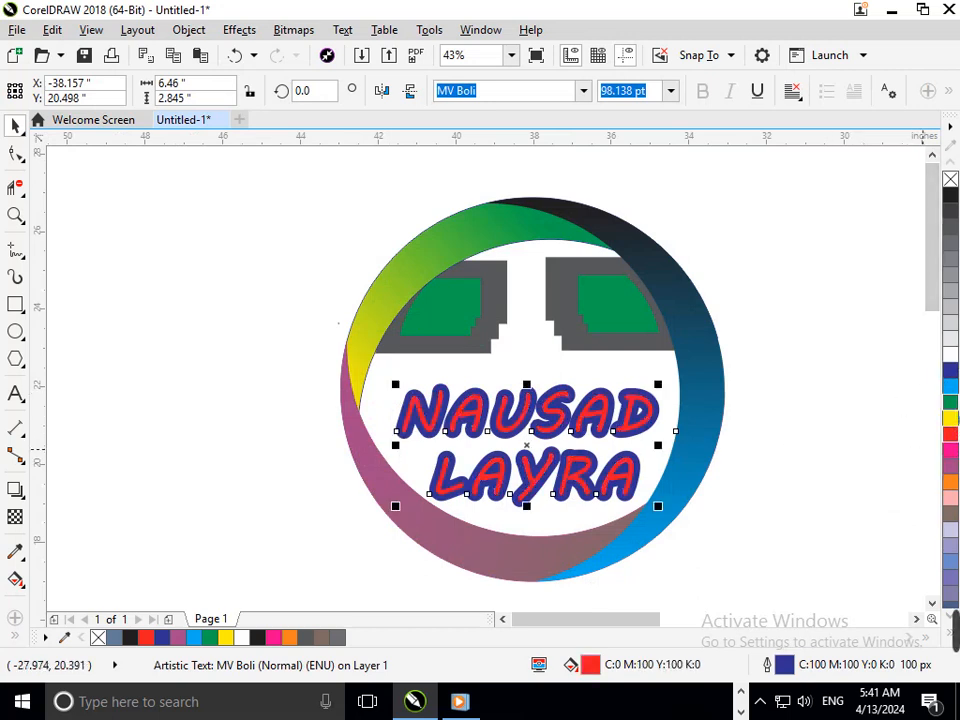
left_click(951, 419)
key("Escape")
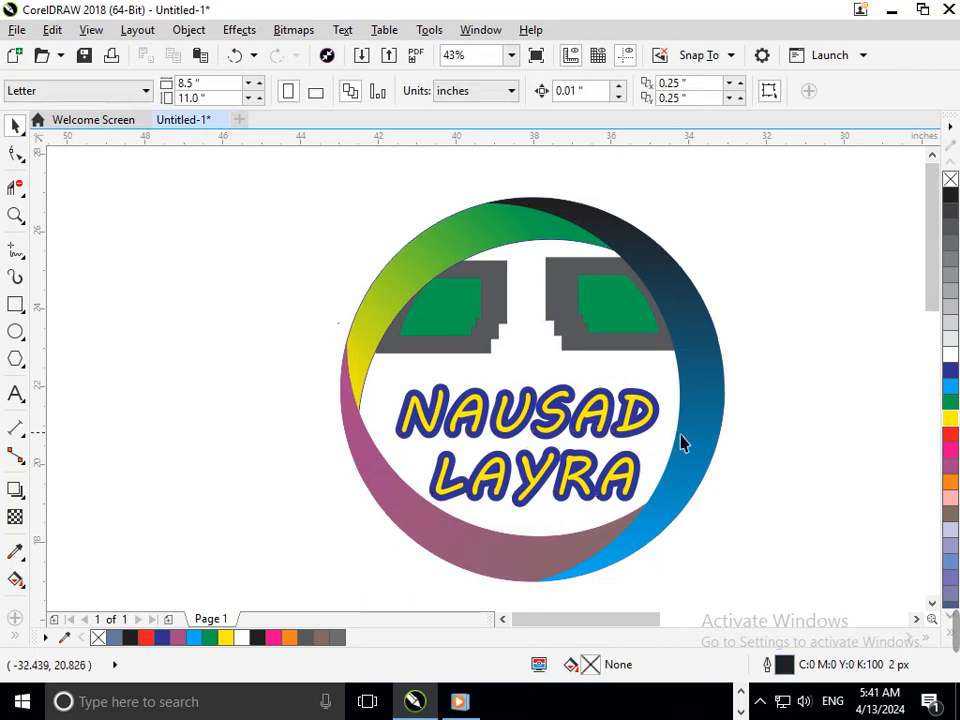
- Move the two-line name slightly left and up inside the ring and widen its line spacing a little
left_click(581, 478)
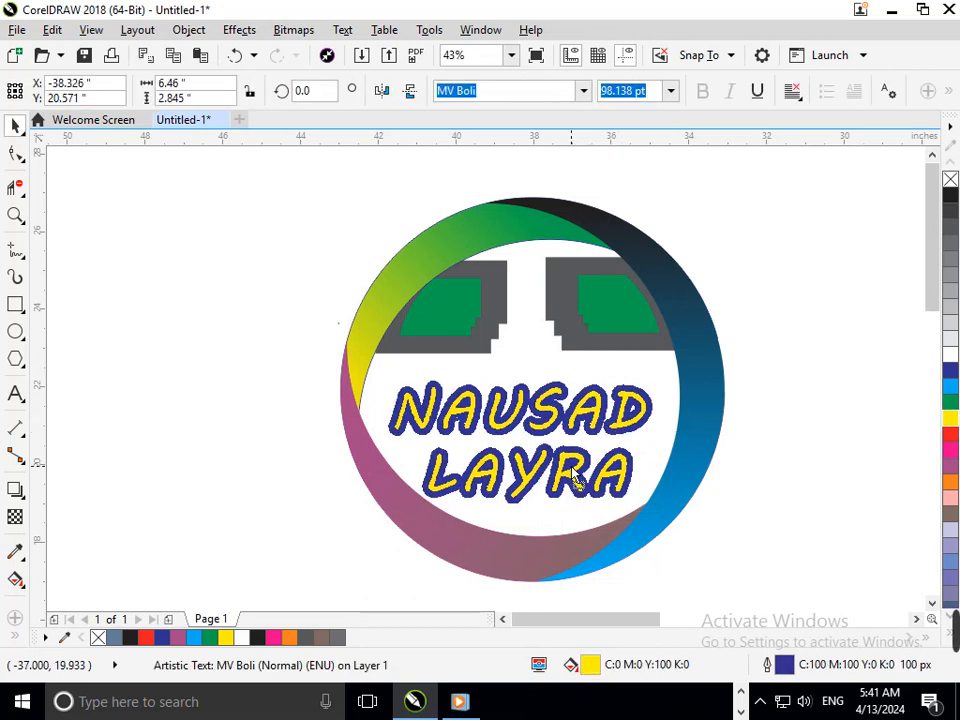
left_click(14, 155)
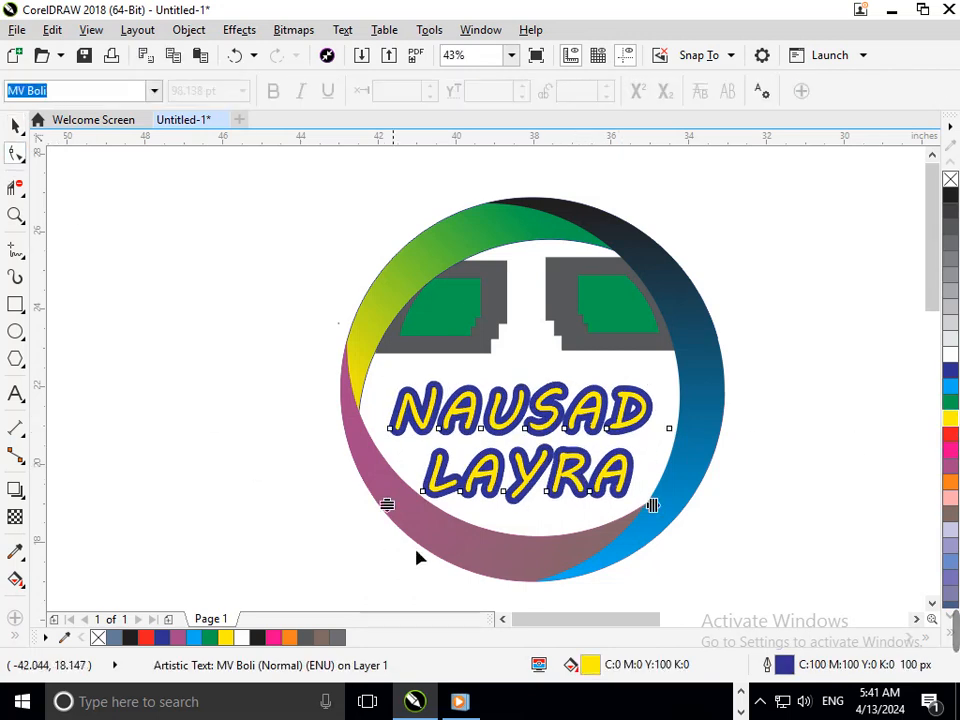
left_click_drag(401, 505, 398, 514)
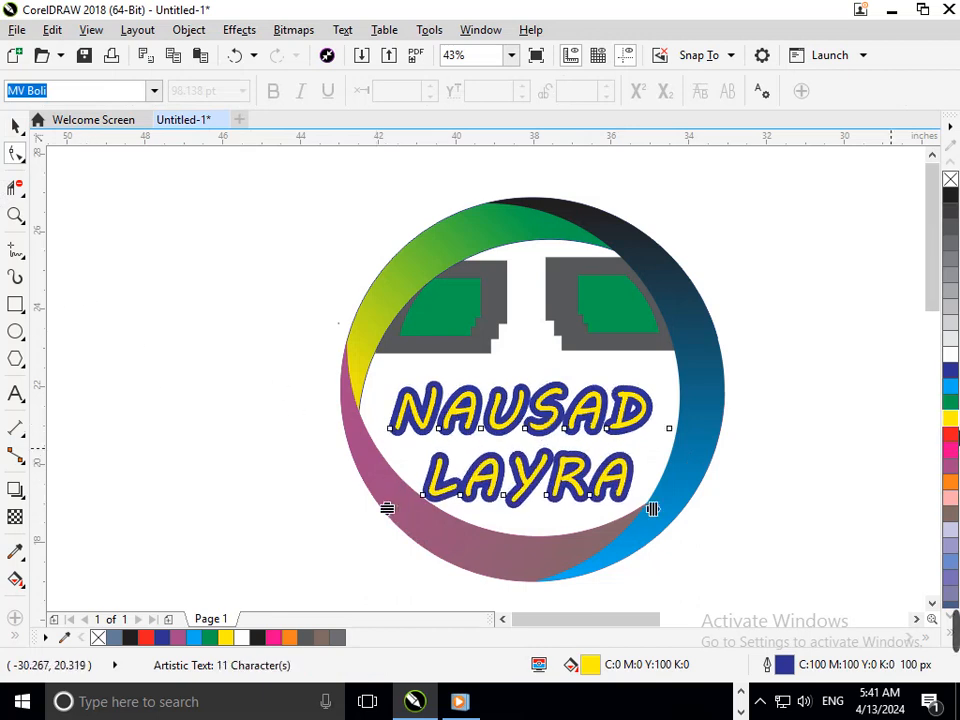
left_click(15, 125)
left_click(310, 378)
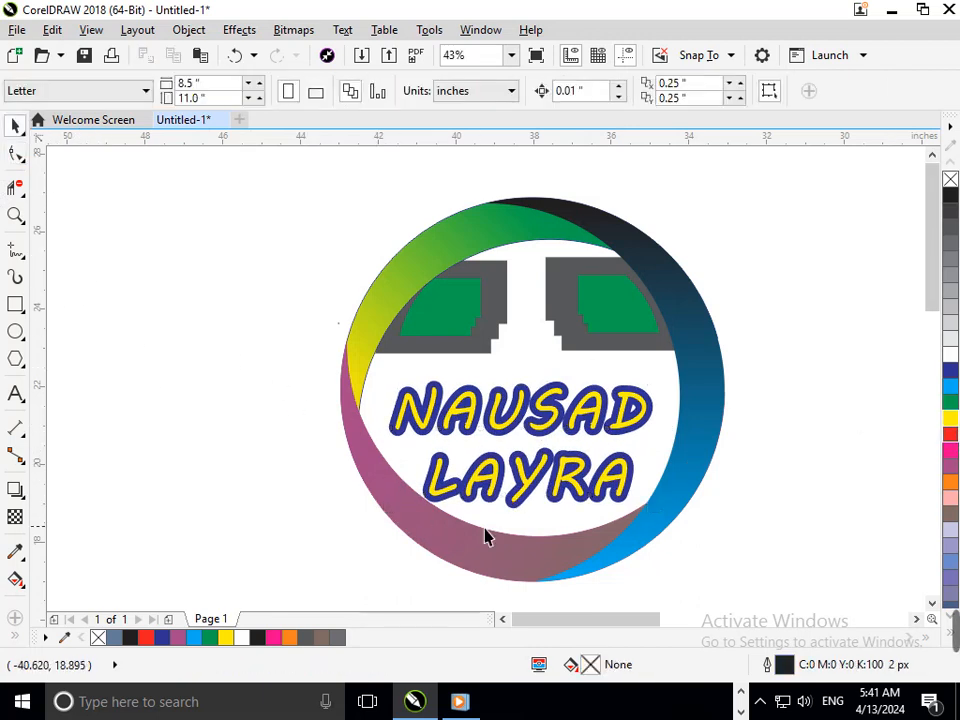
- Tighten the line spacing of the name so its second line sits slightly higher above the bottom crescent
left_click(525, 498)
left_click(17, 154)
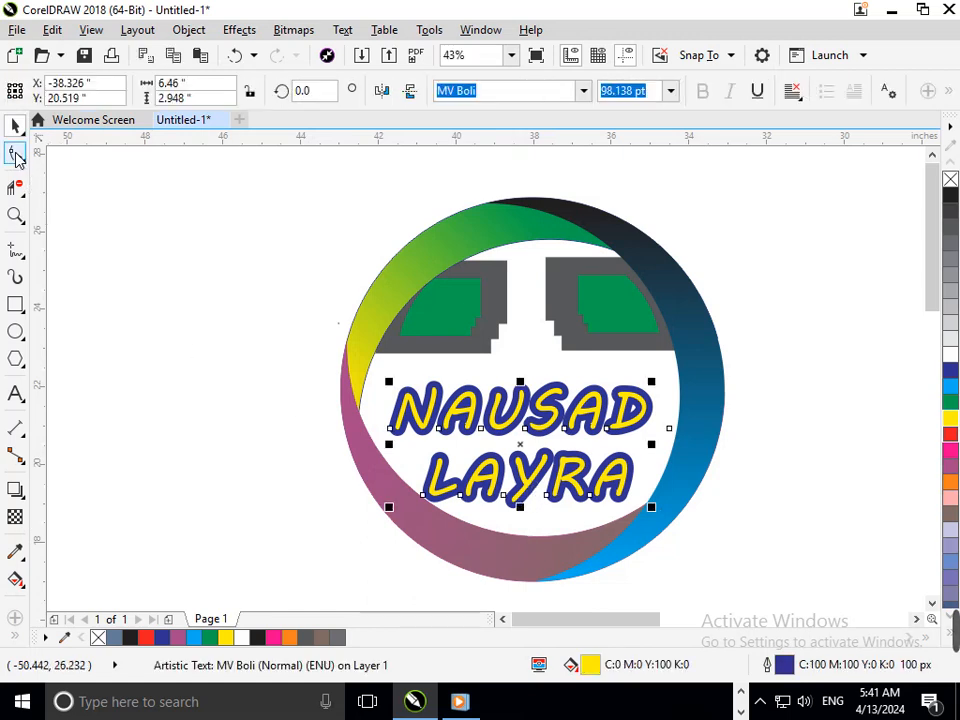
mouse_move(392, 510)
left_mouse_down()
mouse_move(404, 500)
mouse_move(394, 493)
left_mouse_up()
left_click(17, 126)
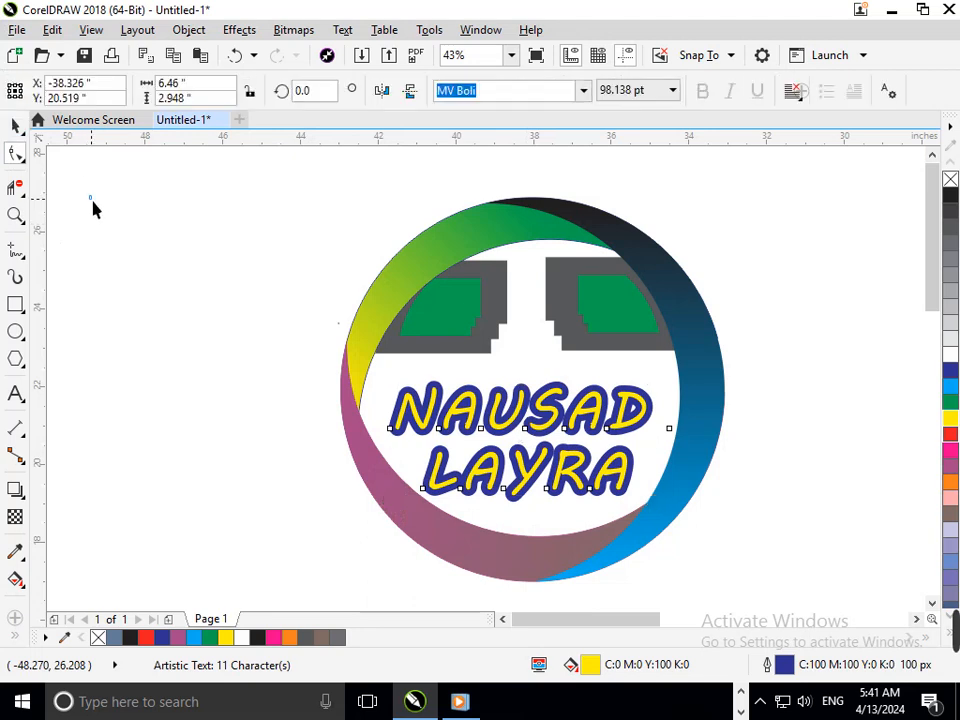
- Move the two-line name slightly right and up inside the ring
left_click(92, 206)
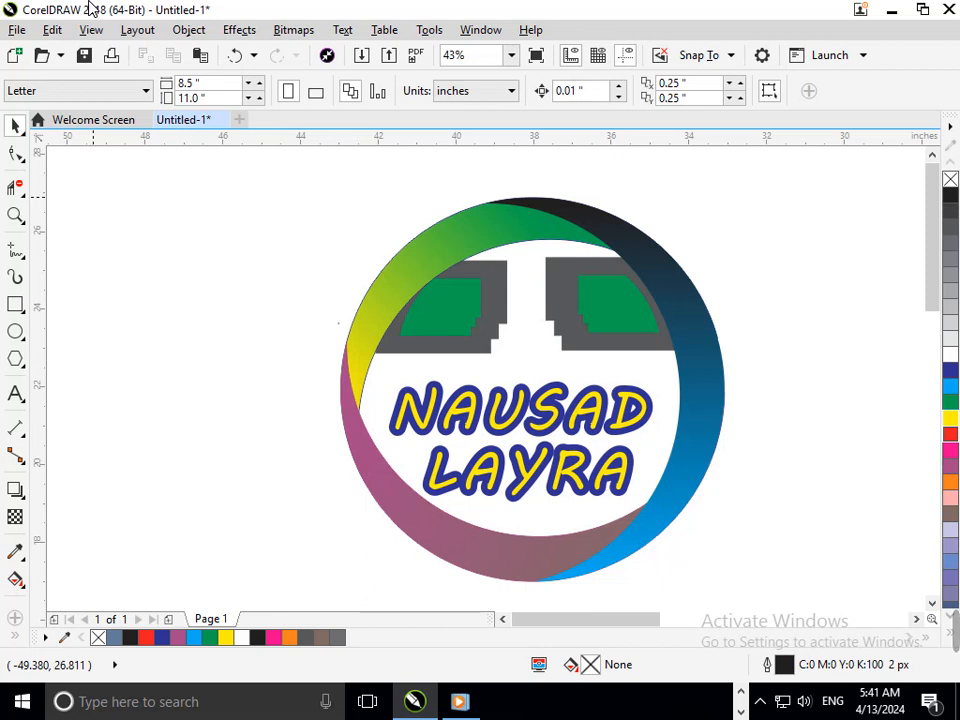
left_click(507, 470)
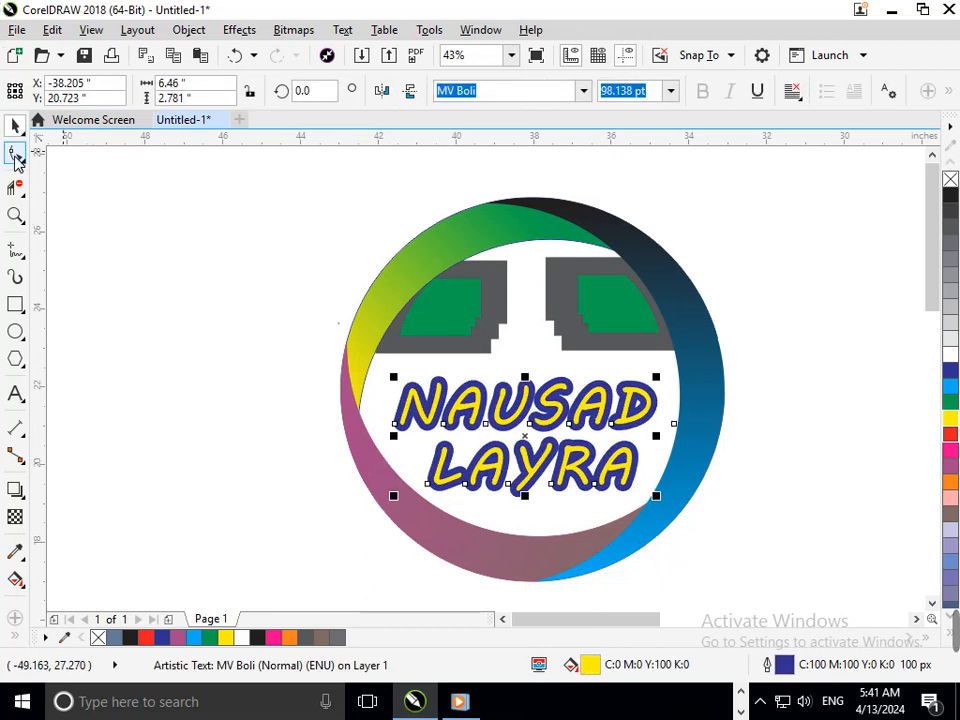
left_click(16, 156)
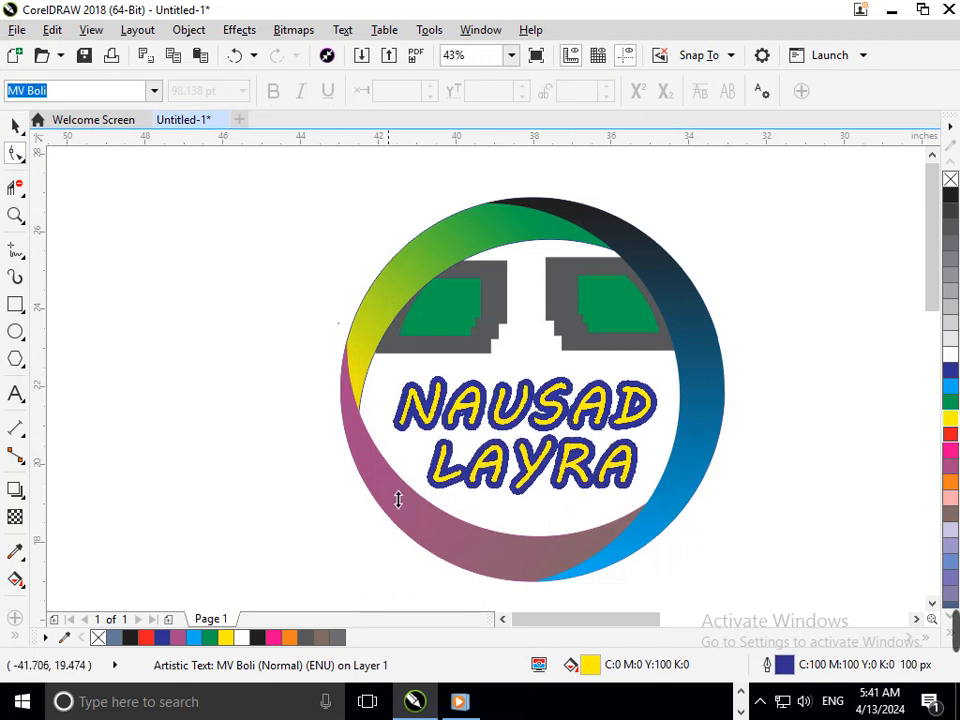
left_click(15, 126)
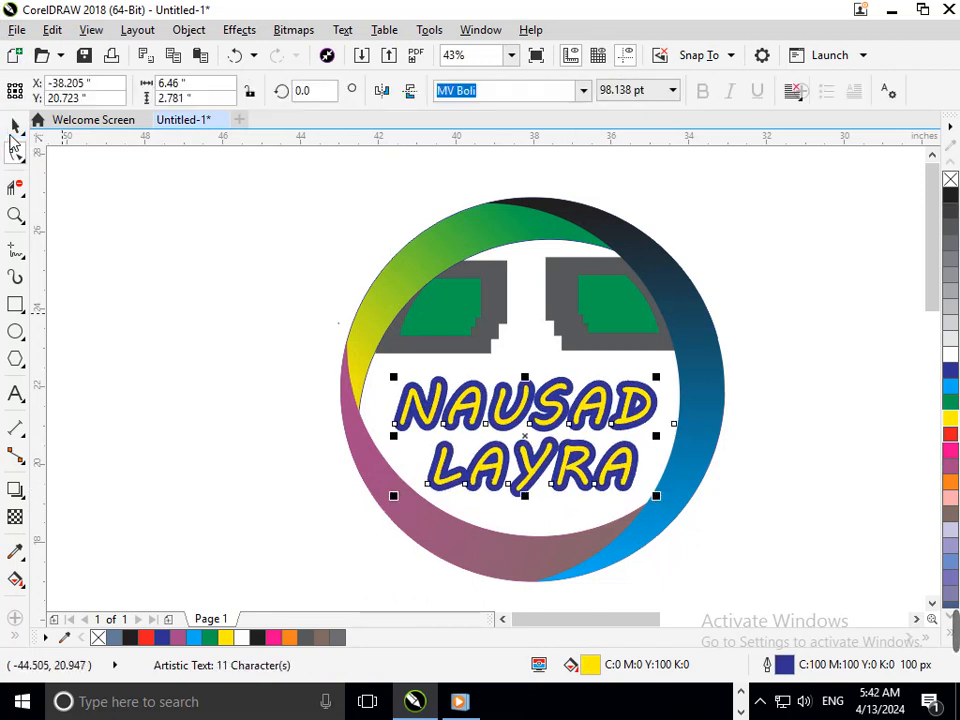
left_click(169, 283)
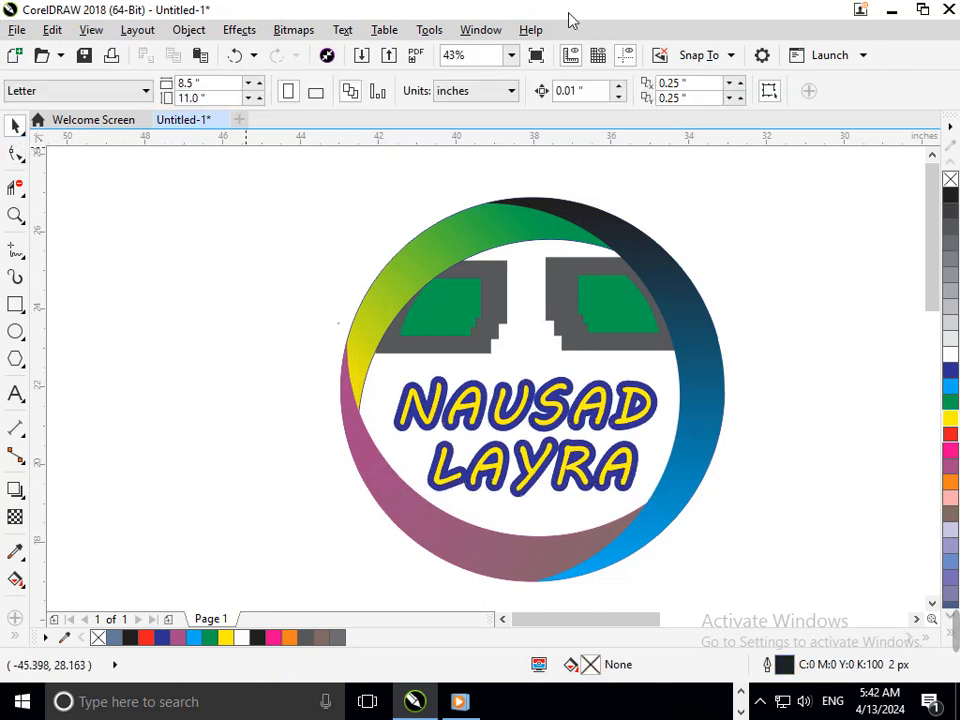
- Try a mauve fill, CMYK 20, 80, 0, 20, on the name with mauve, green and cyan outlines
left_click(545, 483)
left_click(951, 468)
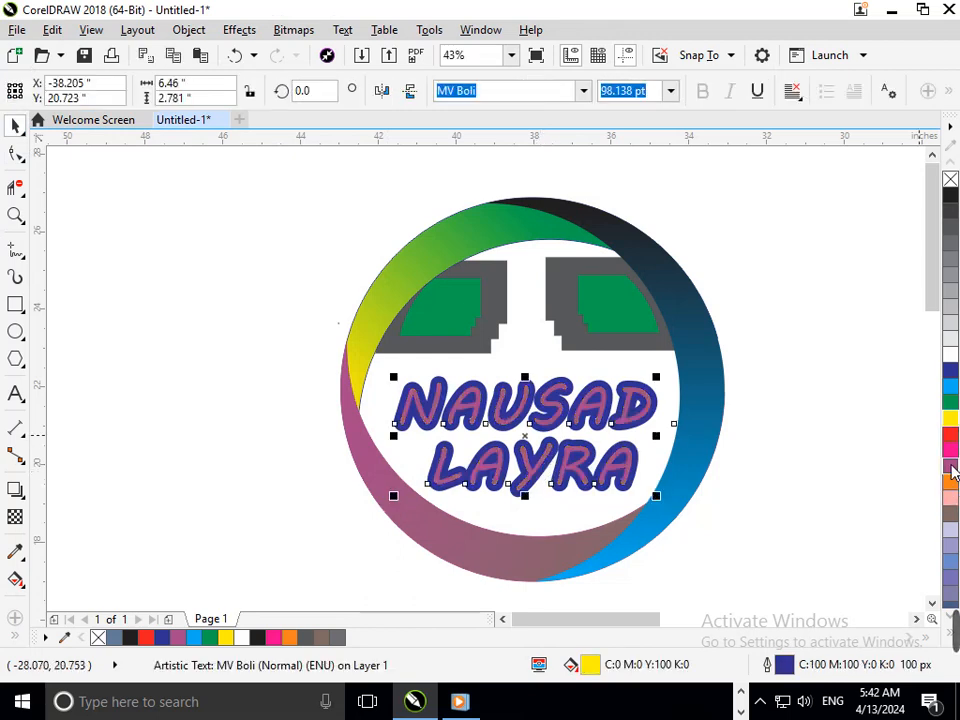
right_click(951, 467)
right_click(950, 403)
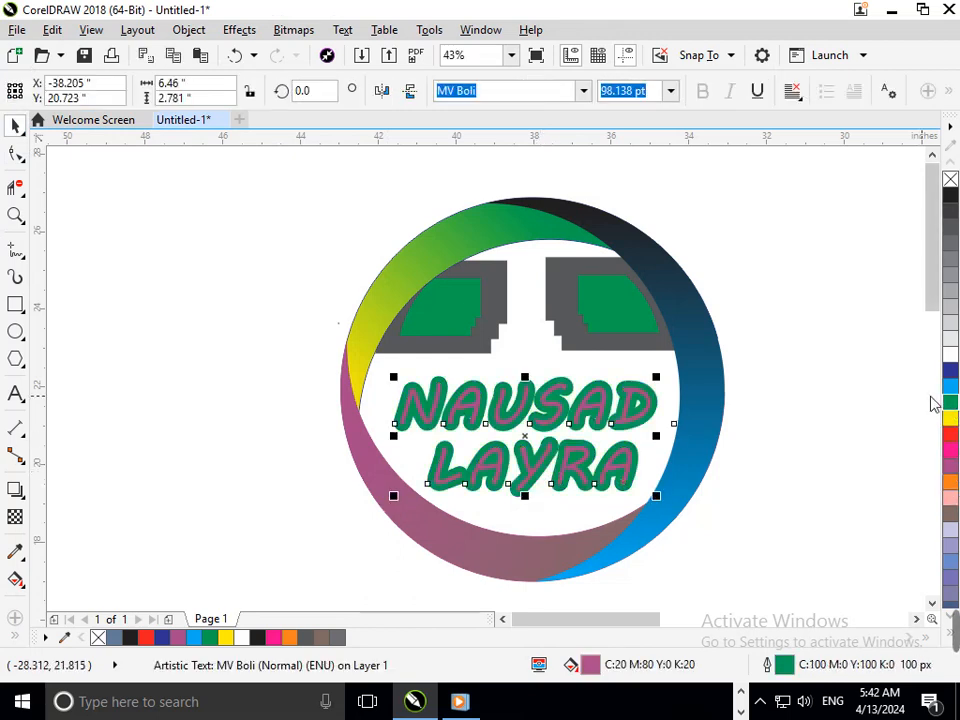
right_click(948, 390)
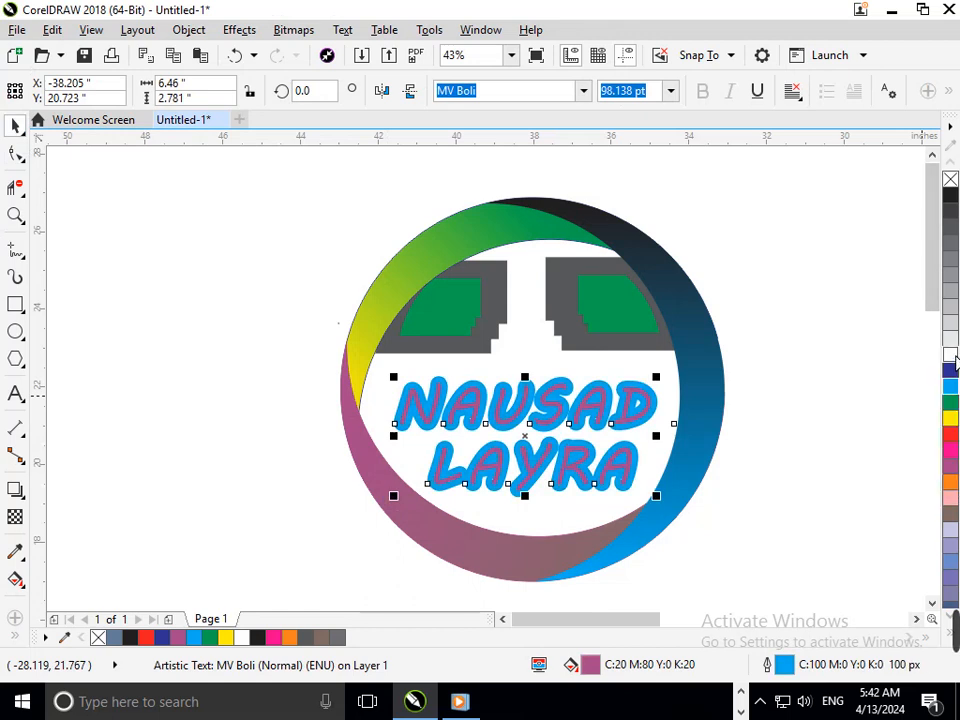
- Try a white outline on the name with blue, cyan, green and brown fills
right_click(951, 362)
left_click(951, 376)
left_click(950, 387)
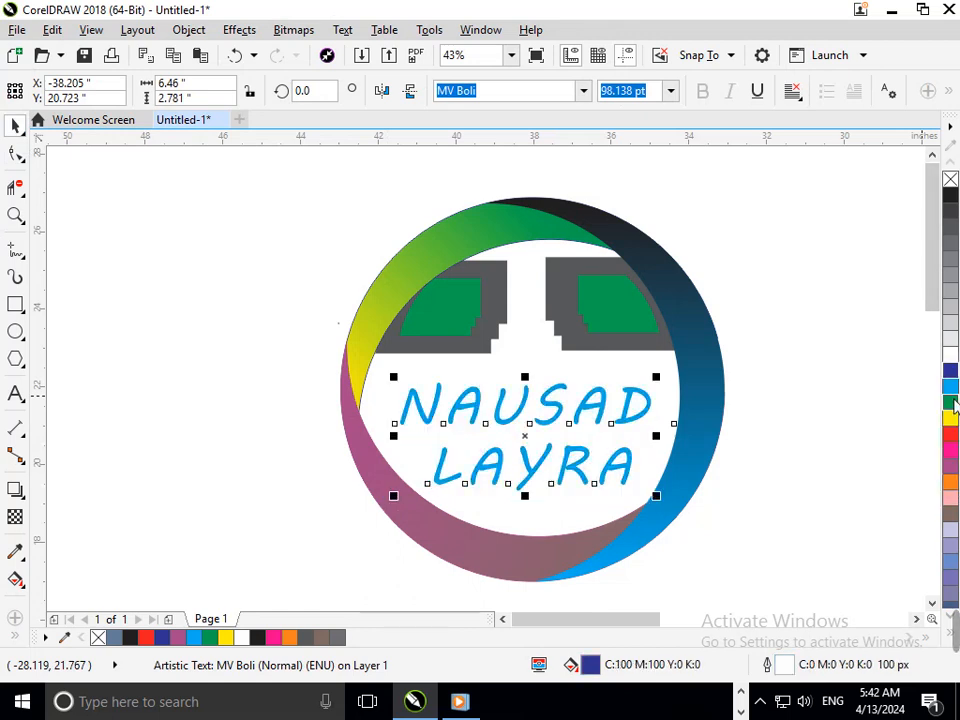
left_click(951, 403)
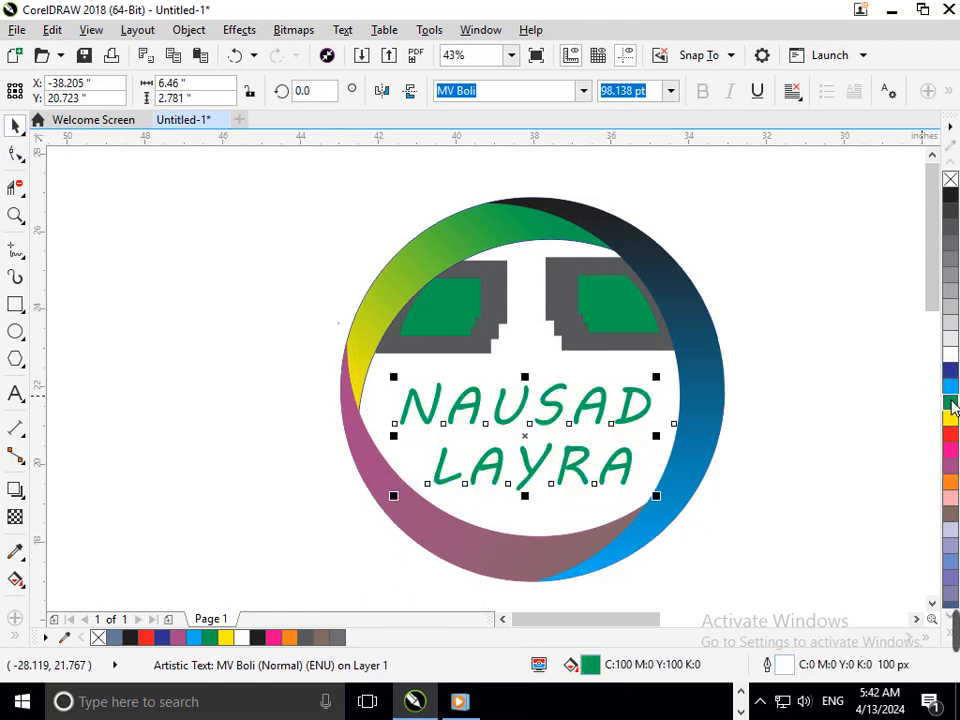
left_click(951, 512)
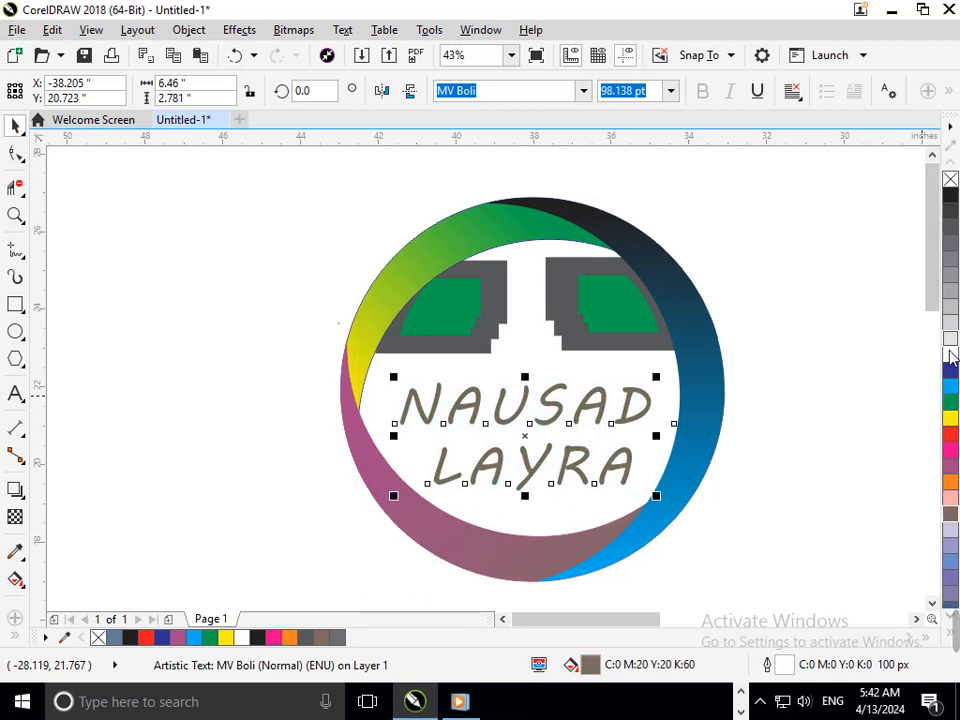
- Try a 60% black outline with a white fill on the two-line name
right_click(945, 270)
key("Escape")
right_click(951, 268)
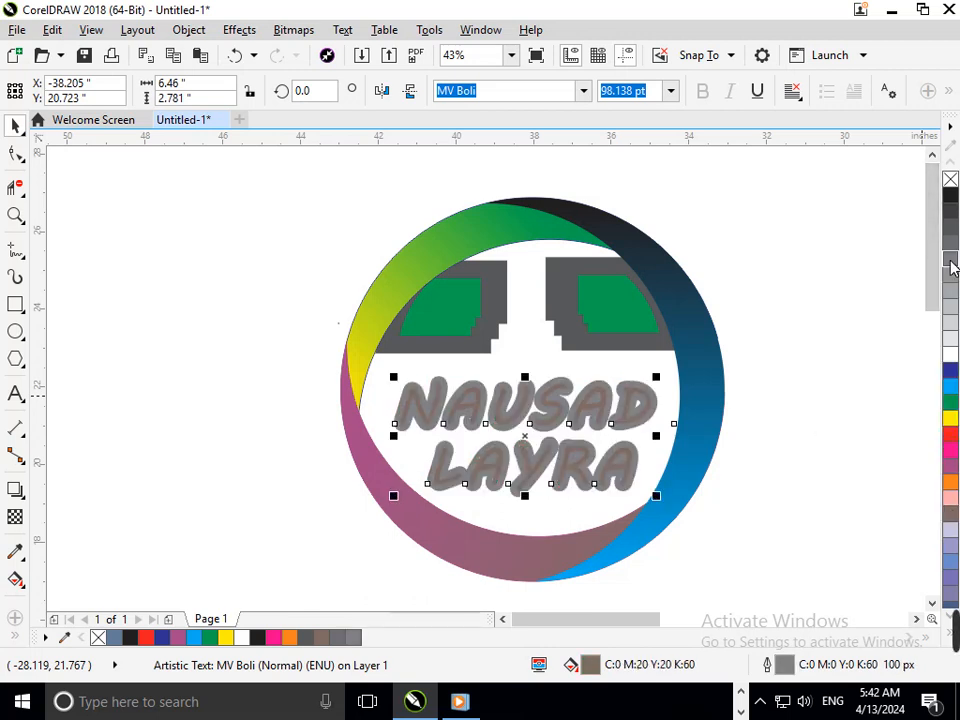
left_click(951, 353)
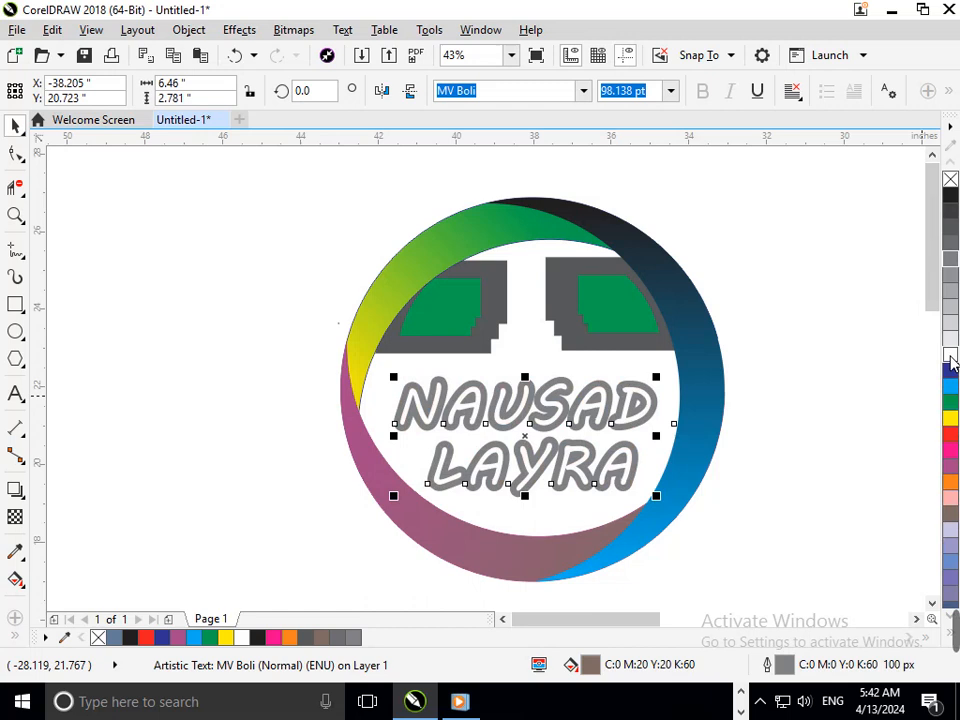
left_click(798, 444)
- Try red and yellow fills on the name inside its grey outline
left_click(586, 487)
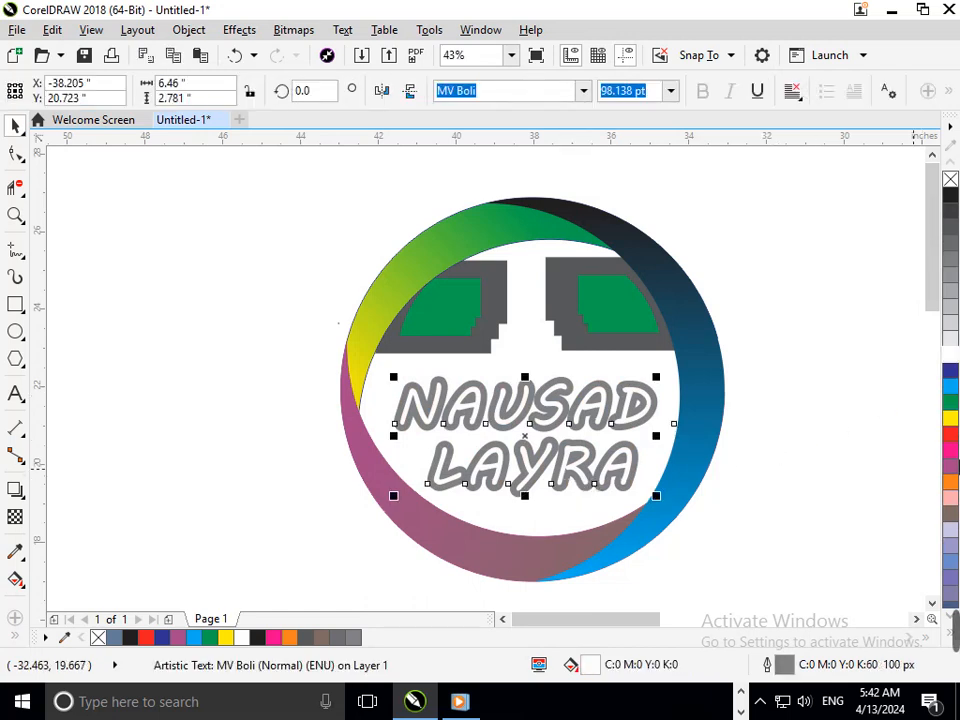
left_click(951, 440)
left_click(795, 491)
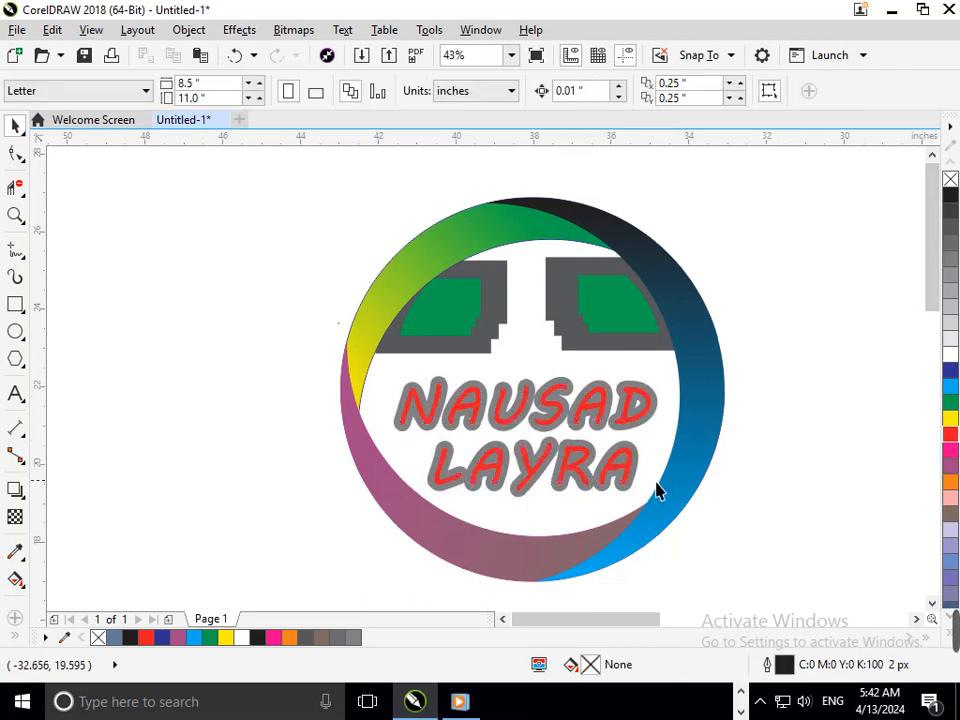
left_click(557, 481)
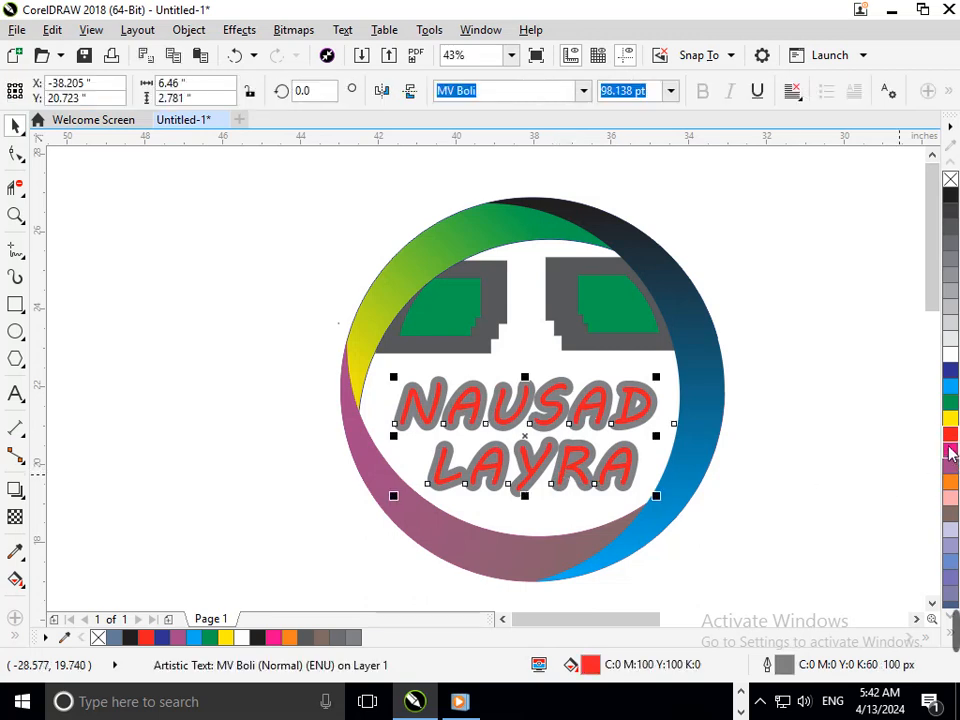
left_click(951, 420)
left_click(836, 463)
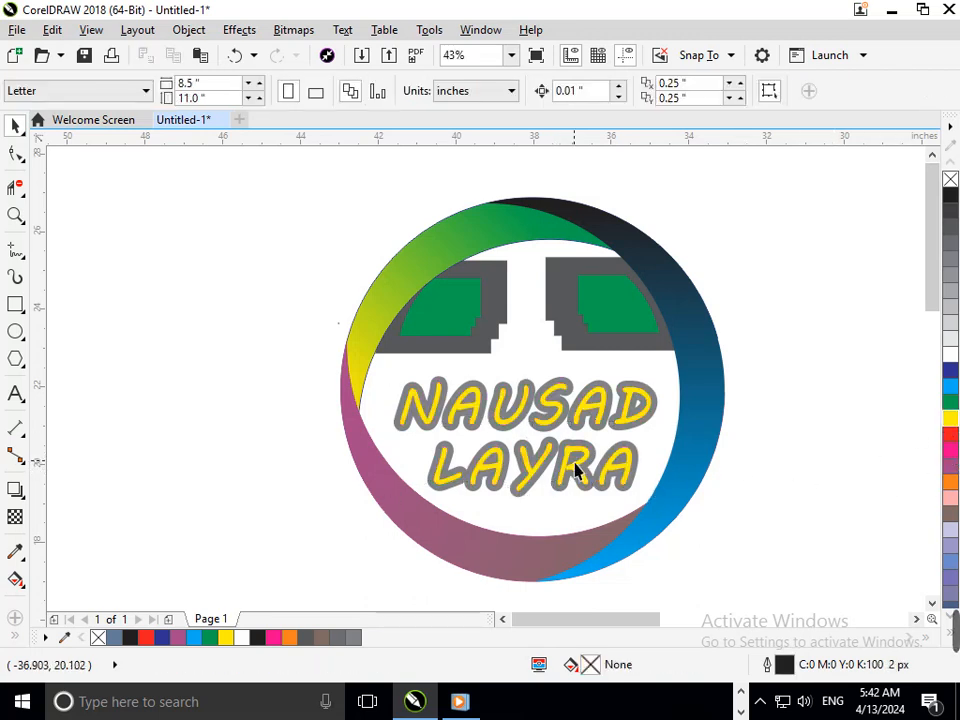
- Try blue and 70% black fills on the name, then a white outline
left_click(574, 467)
left_click(947, 373)
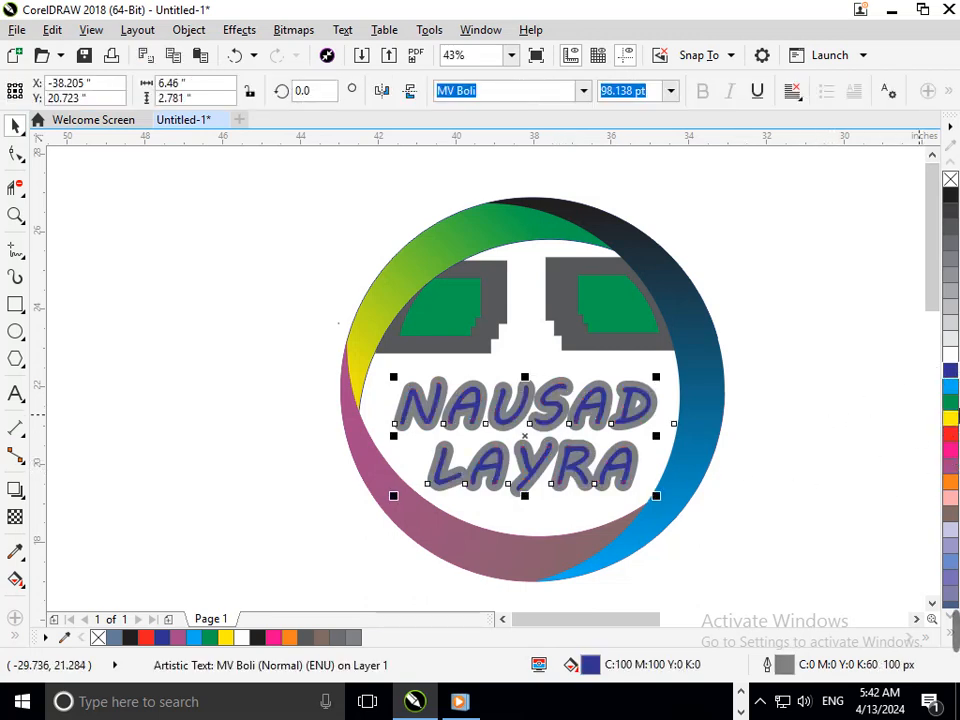
left_click(951, 257)
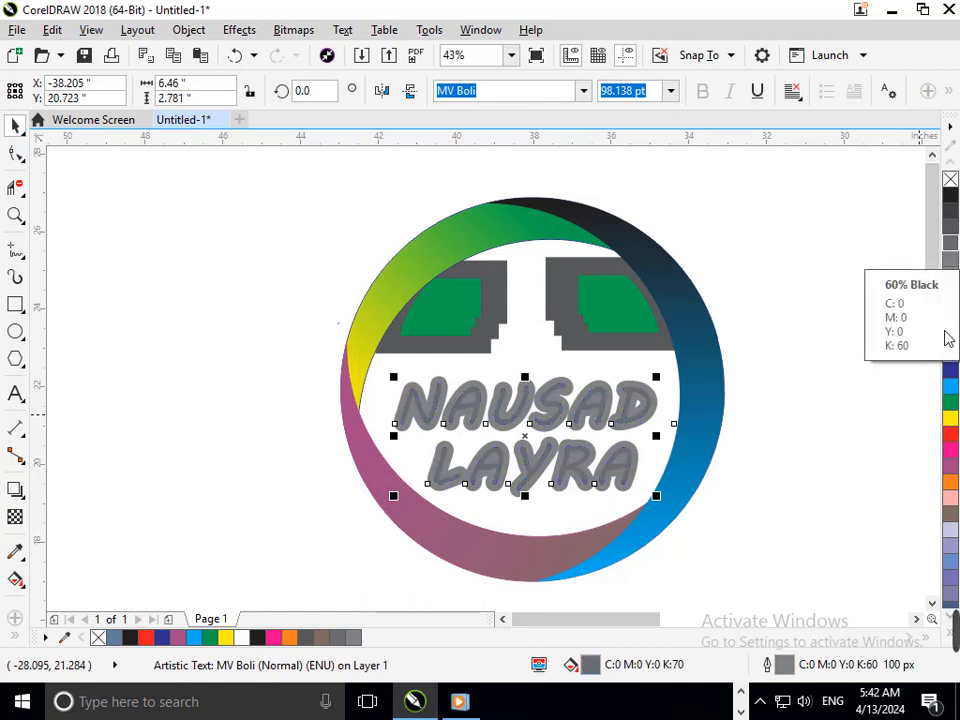
right_click(950, 179)
left_click(797, 441)
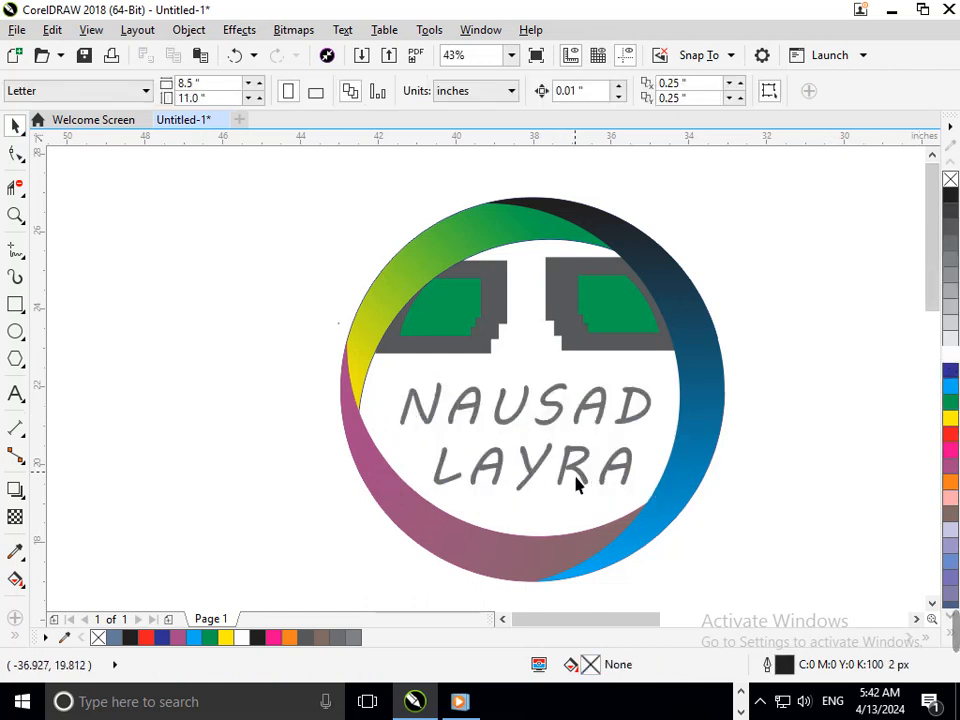
- Try a mauve outline, CMYK 20, 80, 0, 20, with a white fill on the name
left_click(576, 482)
right_click(950, 467)
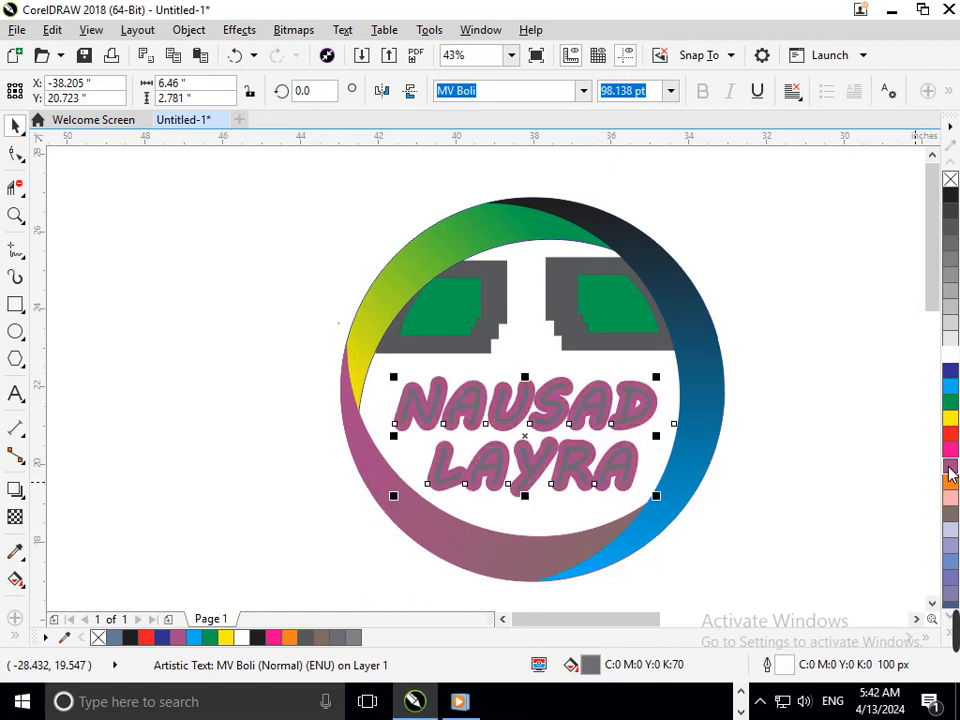
left_click(950, 352)
left_click(838, 437)
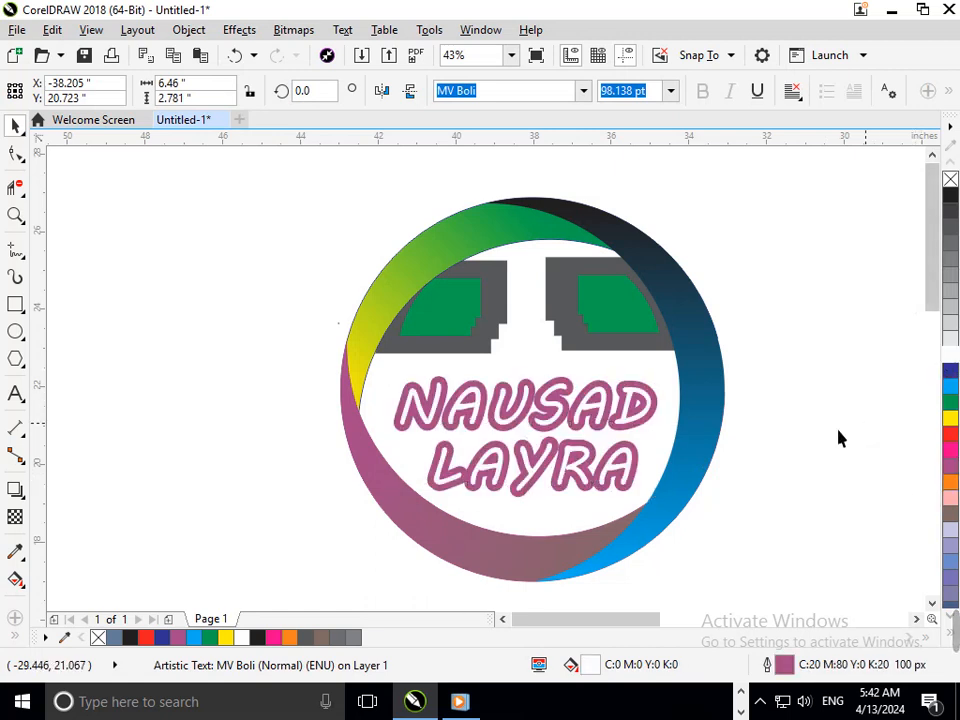
- Try a yellow fill, CMYK 0, 0, 100, 0, on the mauve-outlined name and check the whole logo
left_click(578, 478)
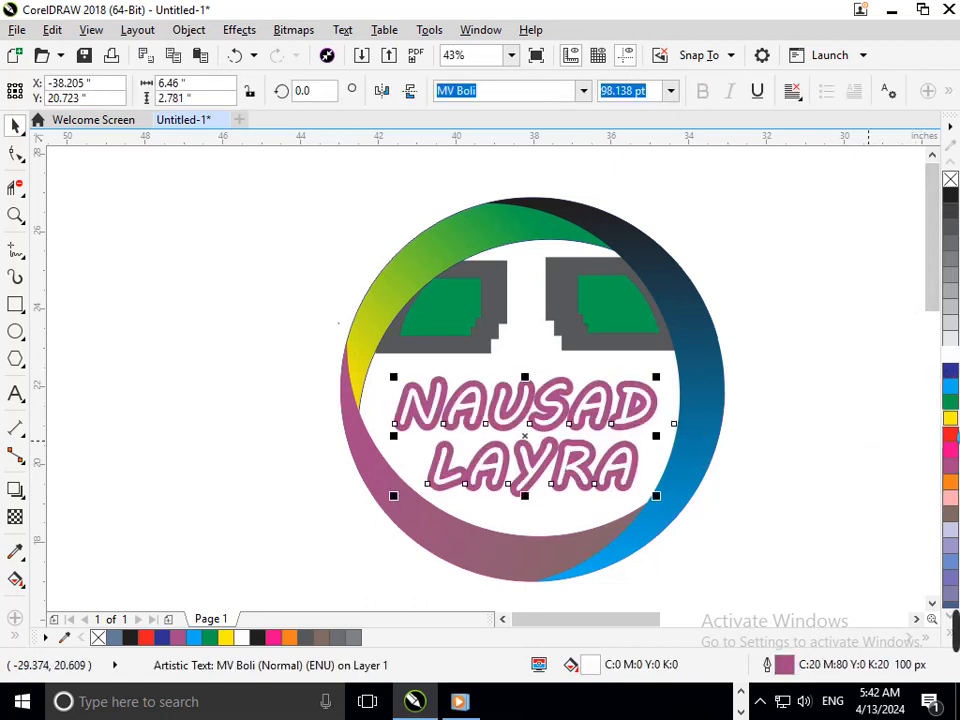
left_click(950, 418)
left_click(729, 454)
scroll(540, 422, "down", 3)
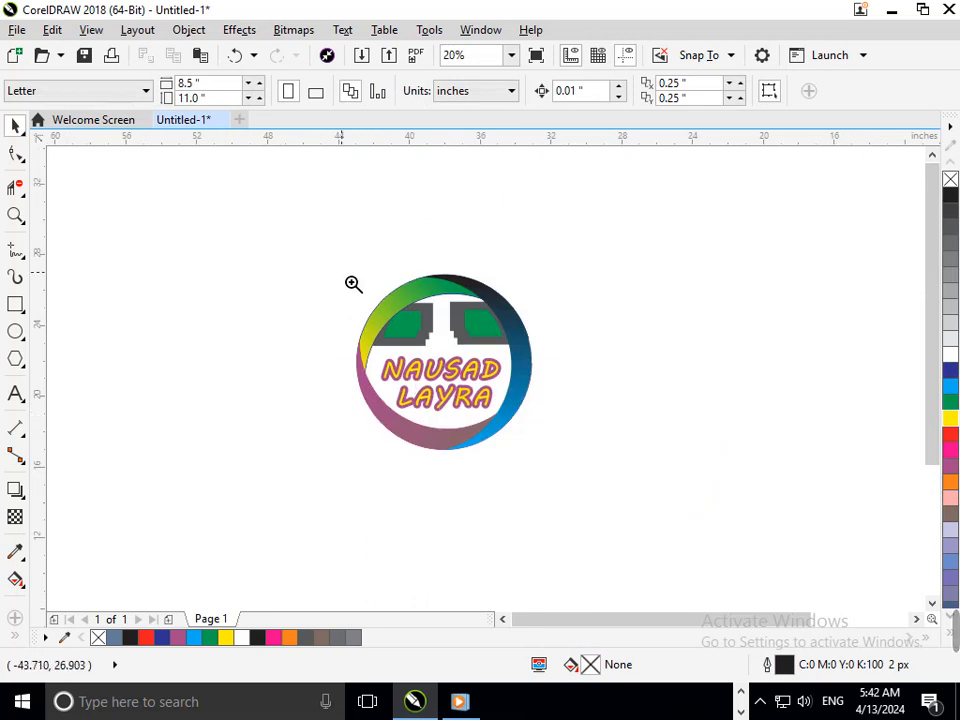
left_click_drag(353, 284, 548, 464)
- Give the name a mauve fill and outline, CMYK 20, 80, 0, 20, after trying blue and white outlines
left_click(549, 490)
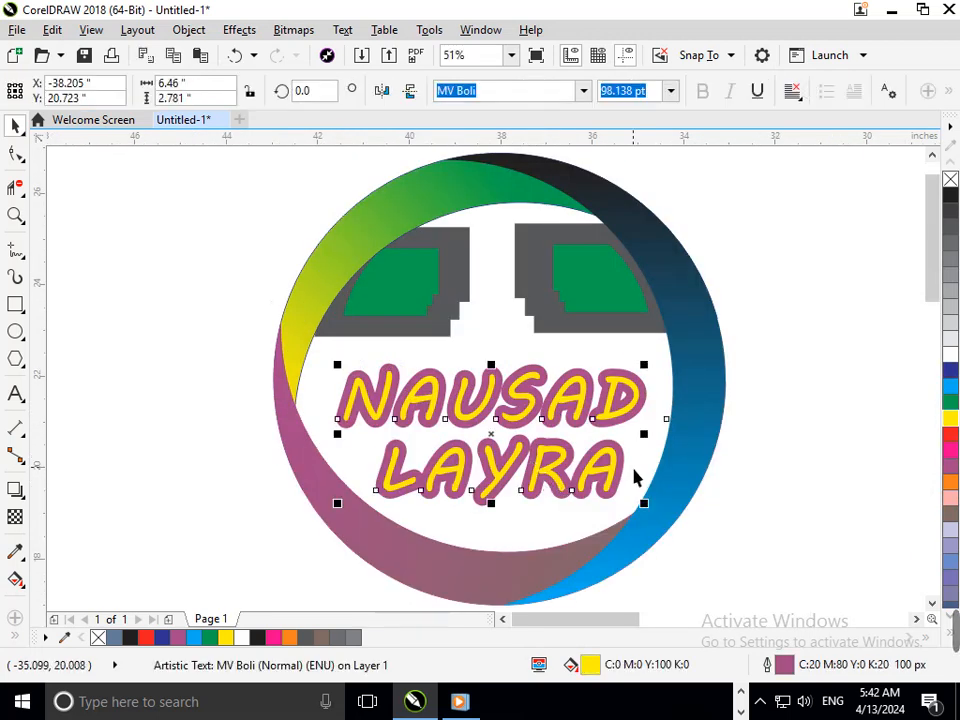
left_click(950, 466)
right_click(951, 374)
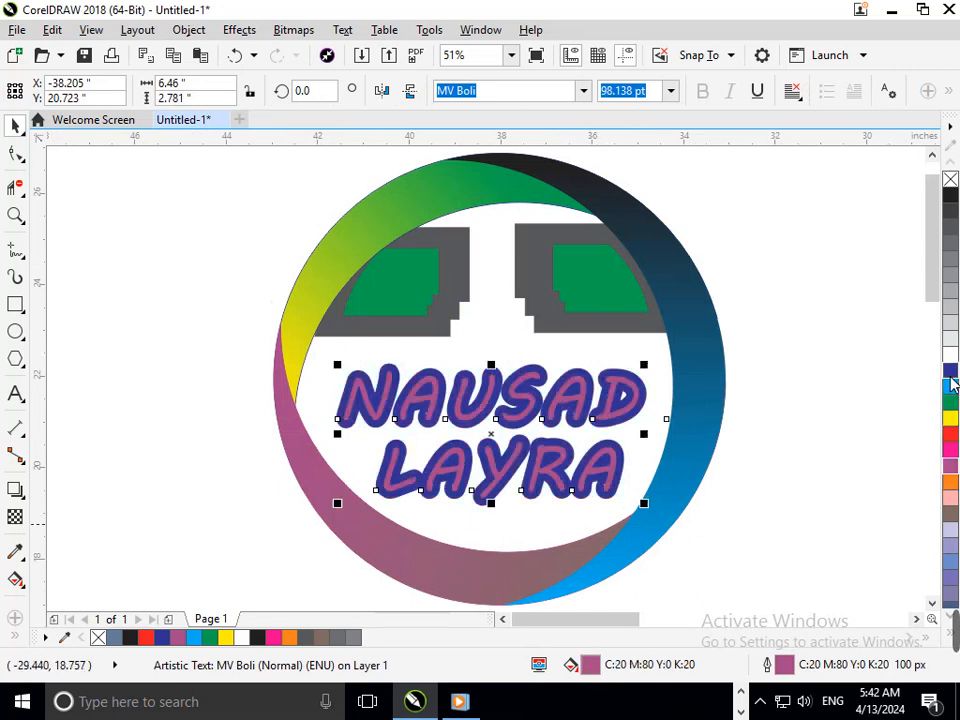
right_click(951, 360)
right_click(951, 374)
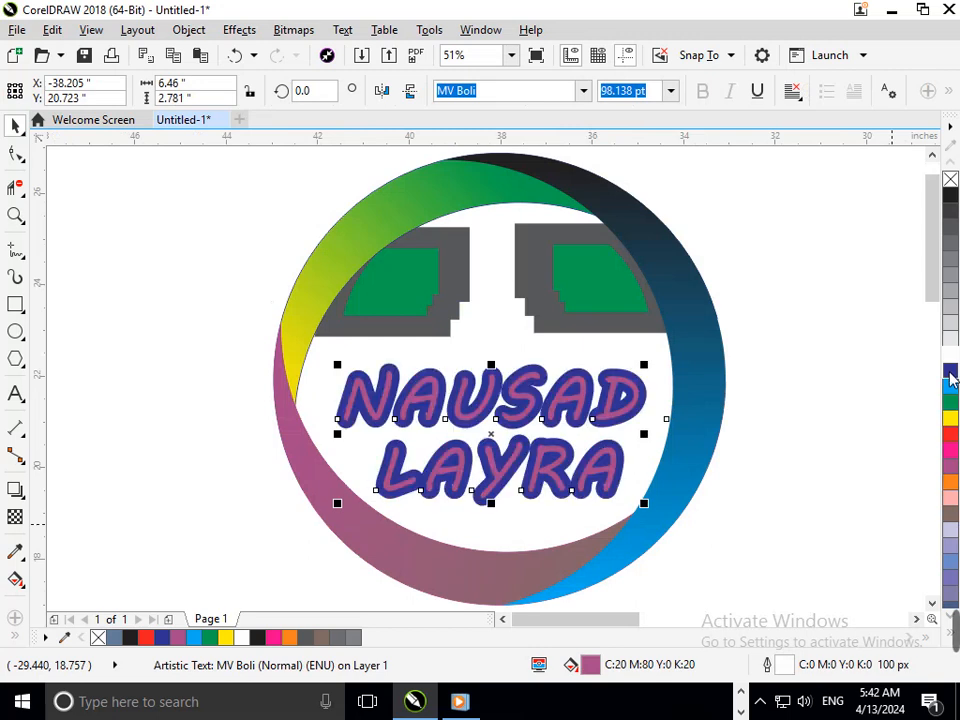
right_click(950, 466)
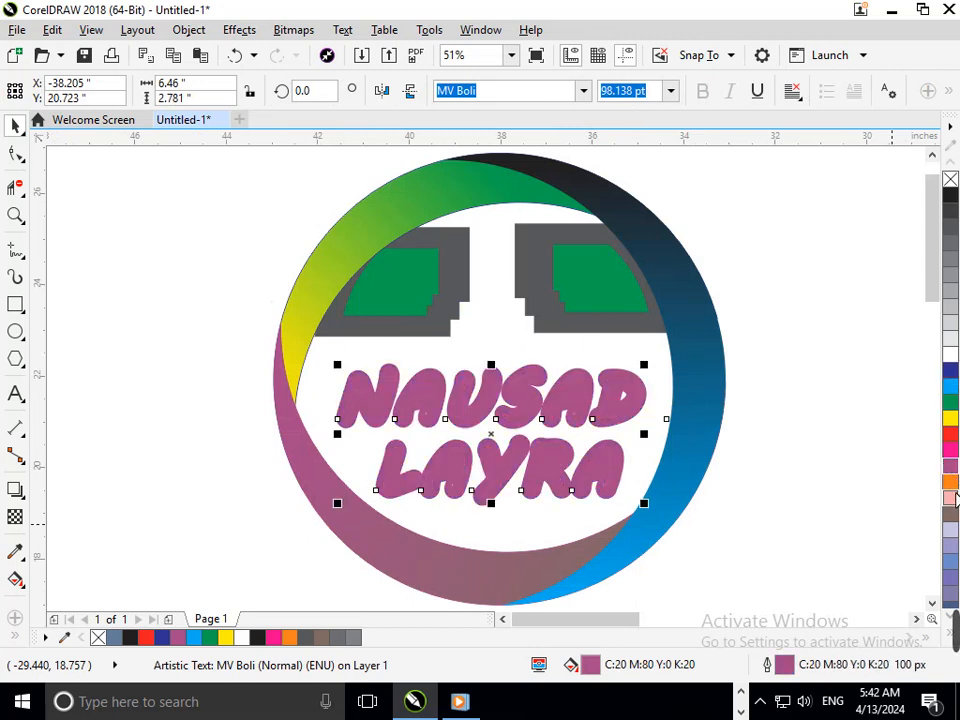